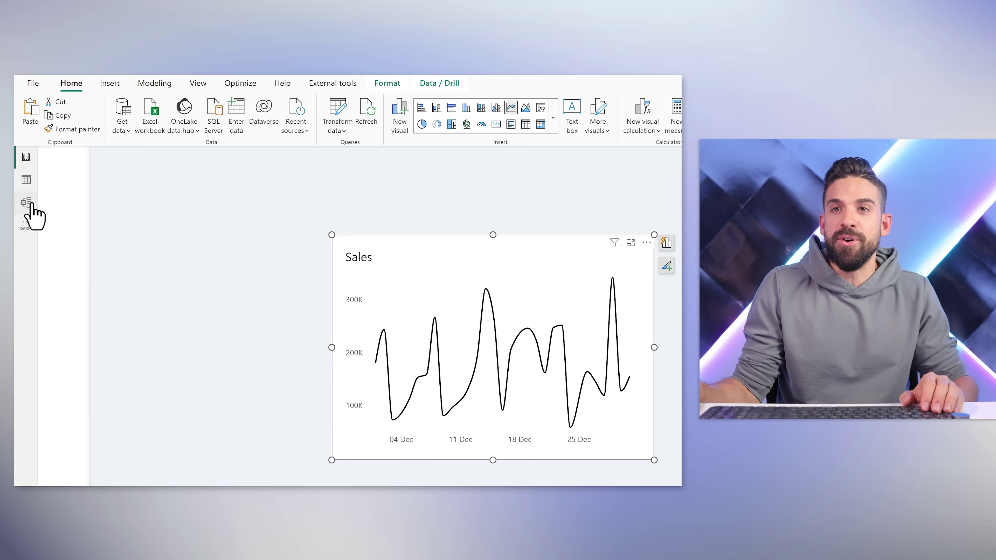
Filter the dimDate table's data to Weekend value 1 and examine the Weekend line of the table's formula.
click(28, 203)
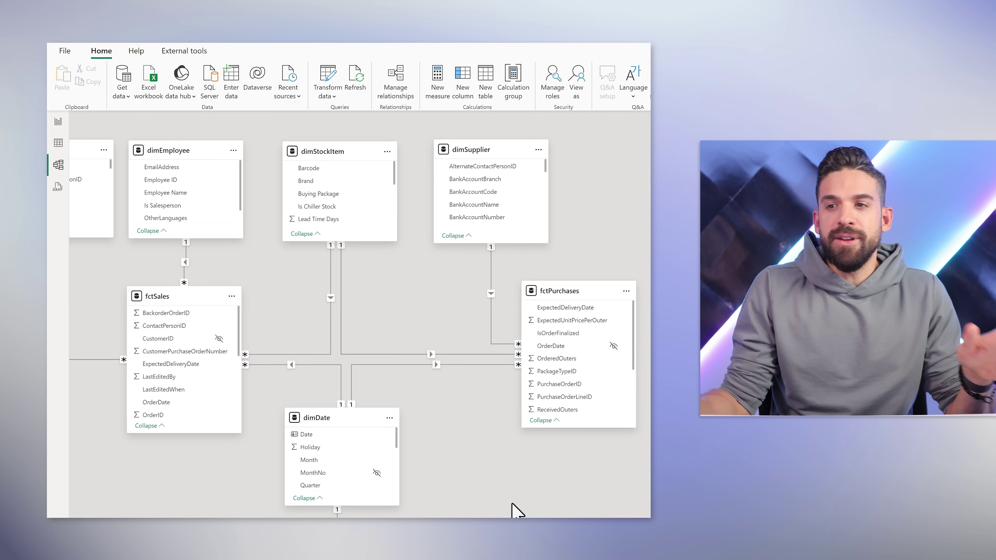
mouse_move(337, 421)
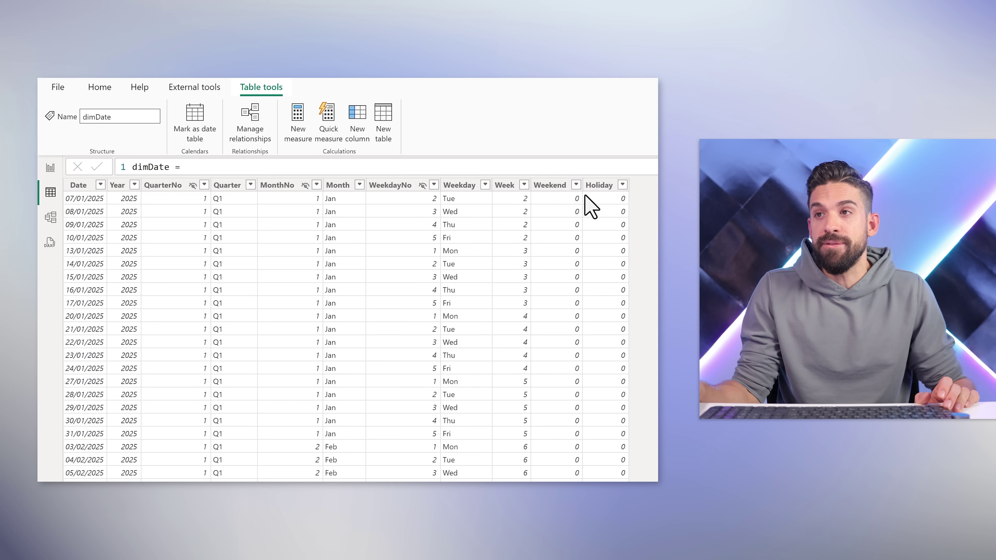
click(573, 188)
click(575, 184)
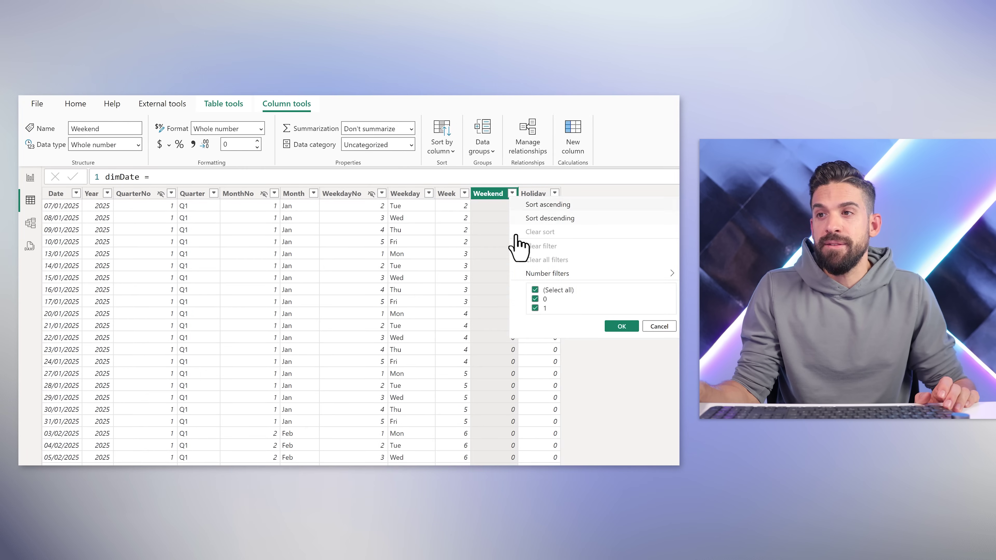
click(534, 308)
click(621, 326)
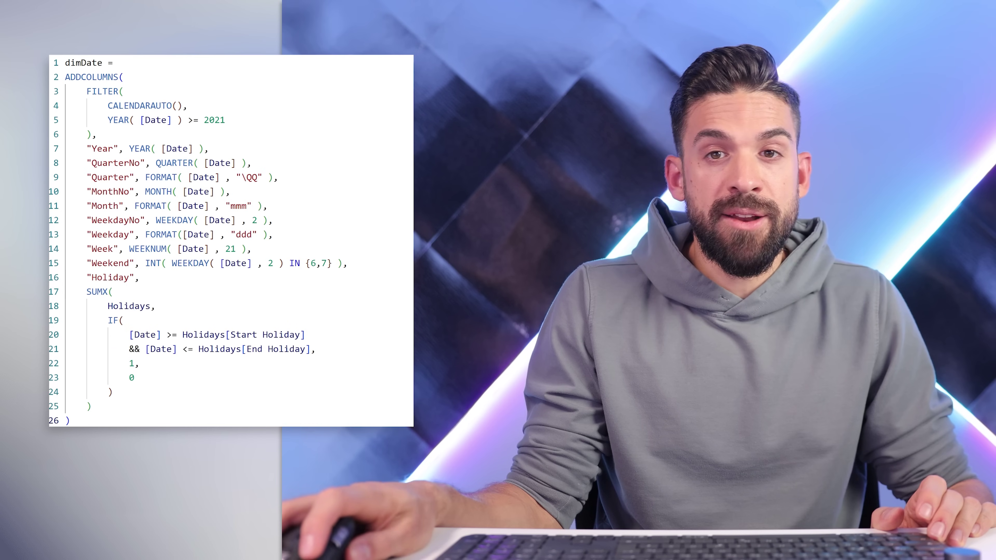
drag(348, 263, 59, 264)
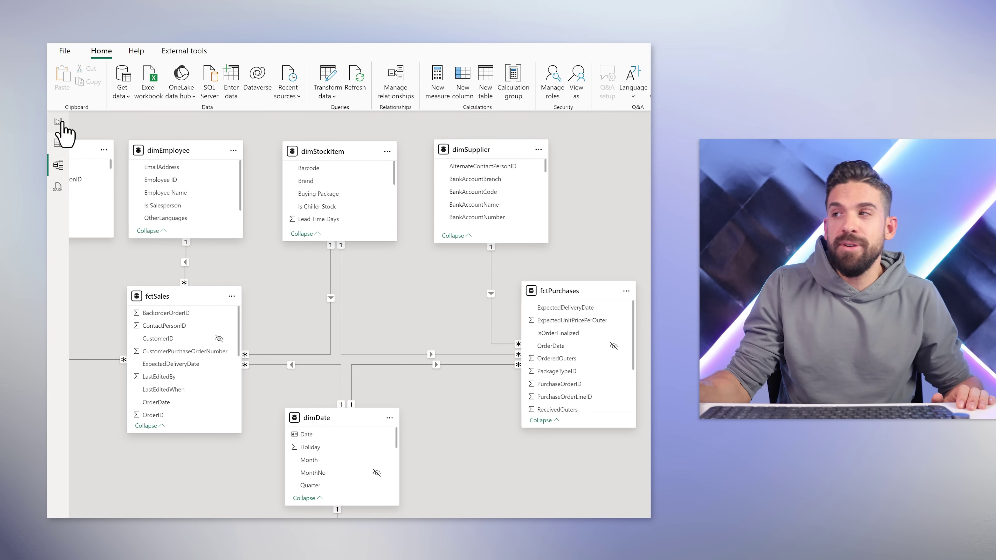
Edit the Highlight Weekends measure in the Metrics table to return 400000 on weekends, commenting out [MaxY].
click(59, 122)
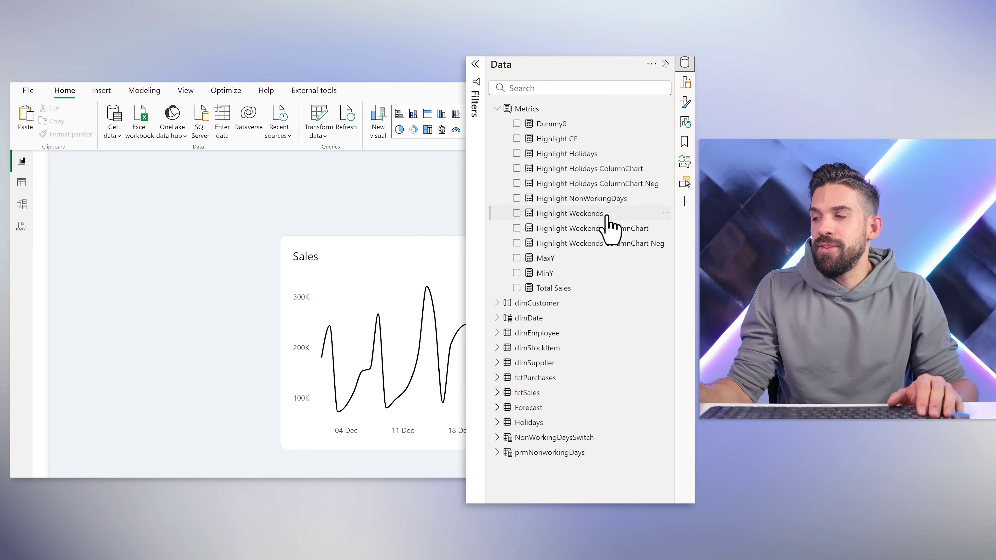
click(606, 216)
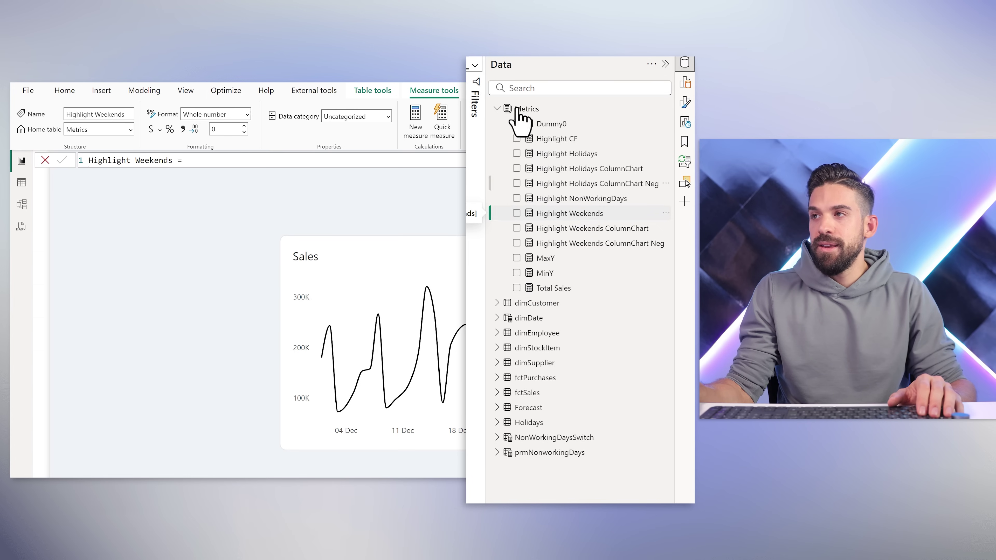
click(475, 66)
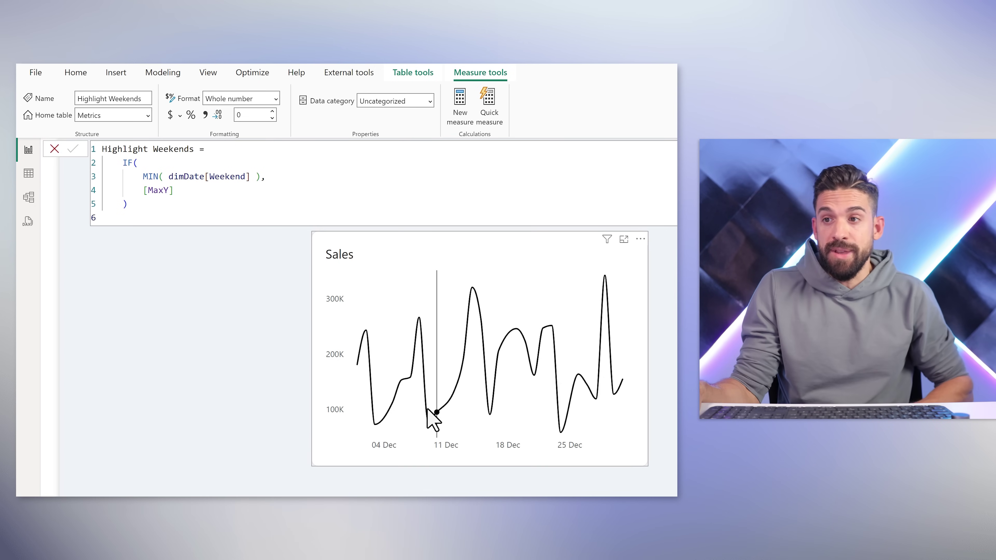
mouse_move(427, 420)
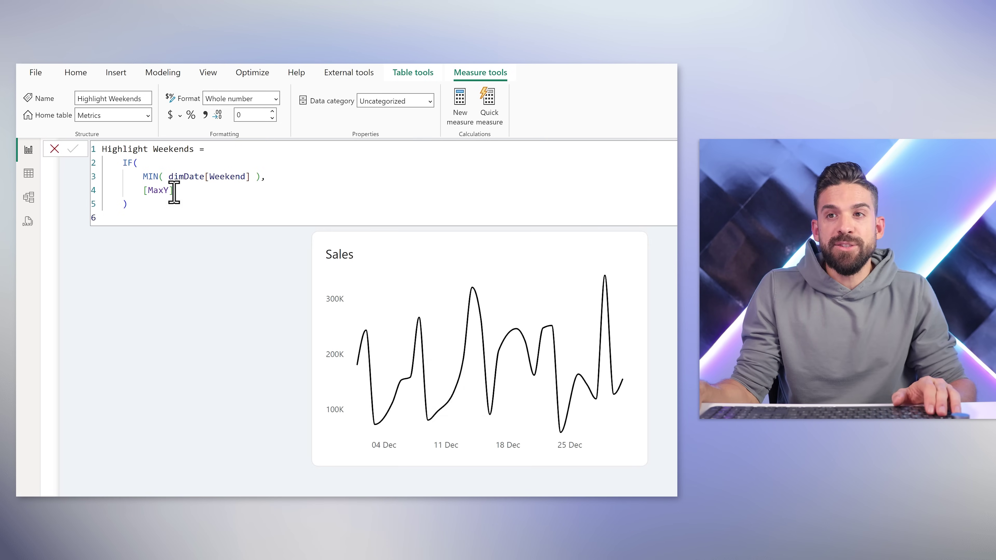
click(167, 296)
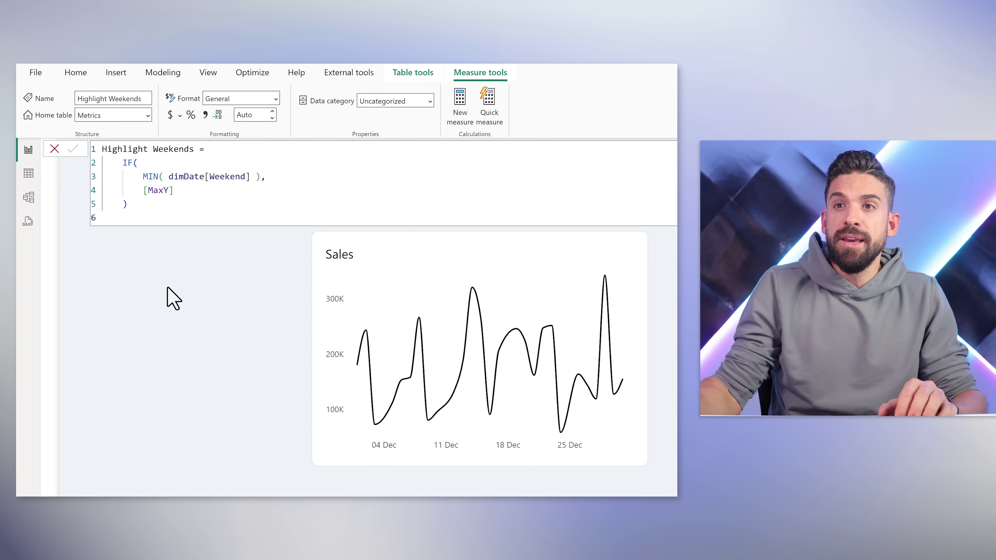
click(142, 191)
text(400000 --)
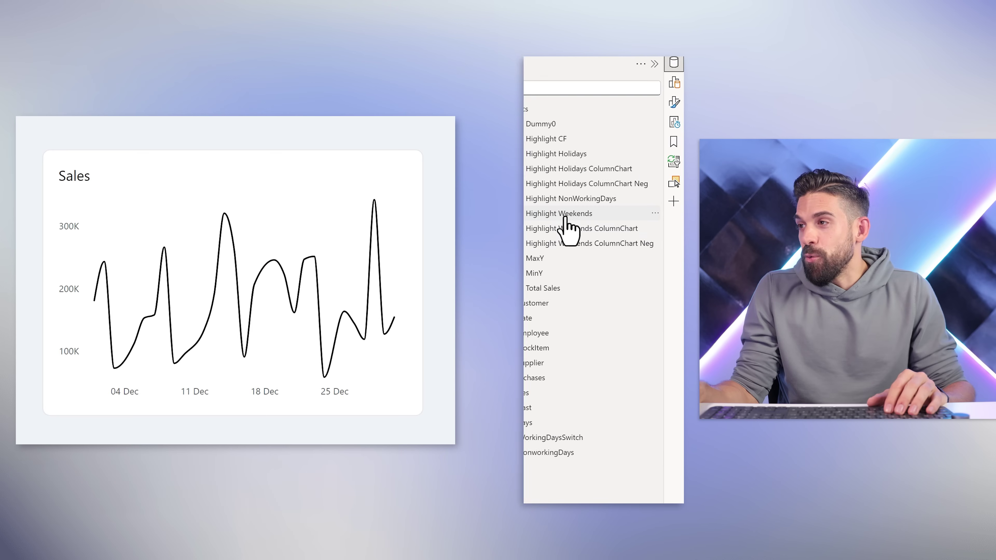
Add the Highlight Weekends measure to the Sales line chart's Y-axis below Total Sales.
drag(566, 219, 572, 324)
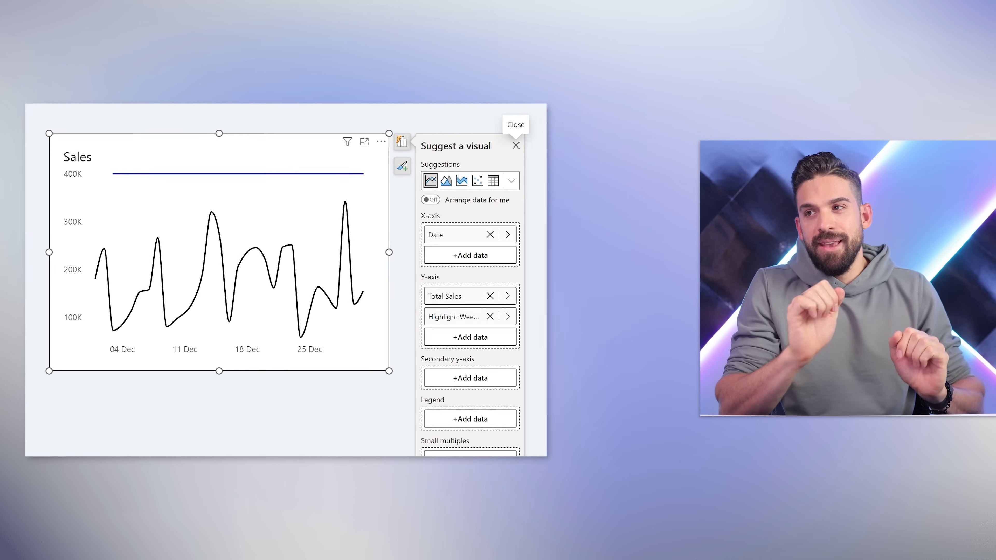
Turn on markers for all series and the shade area in the Sales line chart.
click(674, 102)
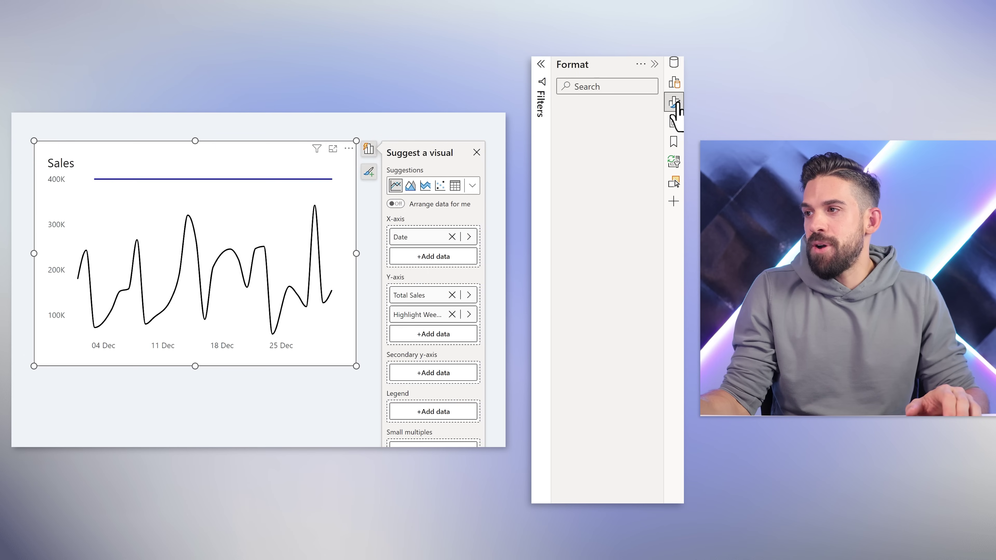
scroll(631, 313, down, 3)
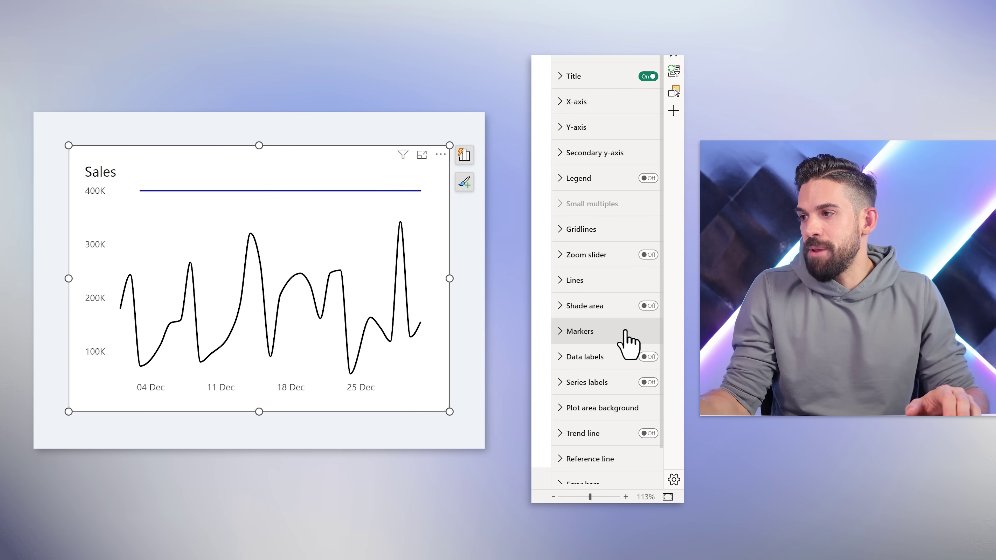
click(627, 334)
click(642, 411)
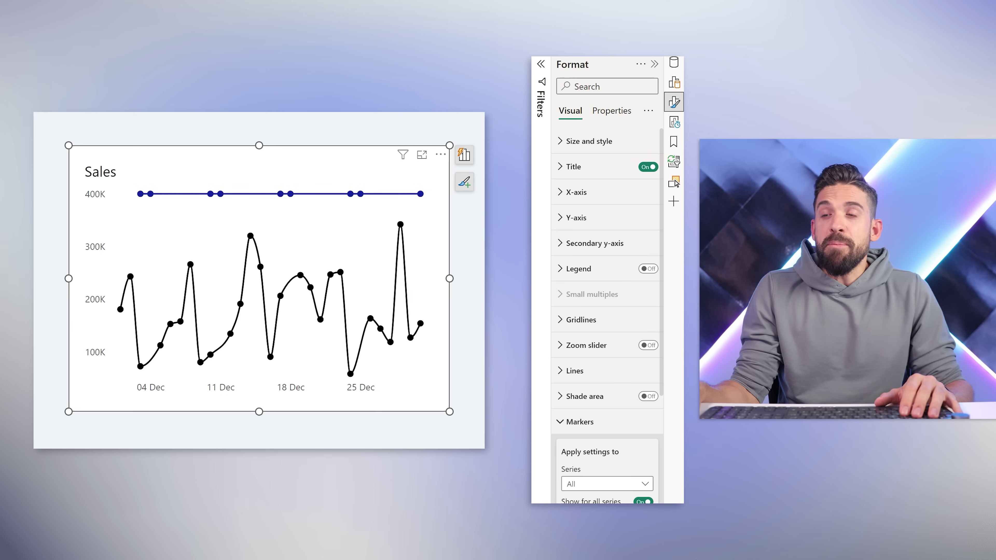
mouse_move(150, 194)
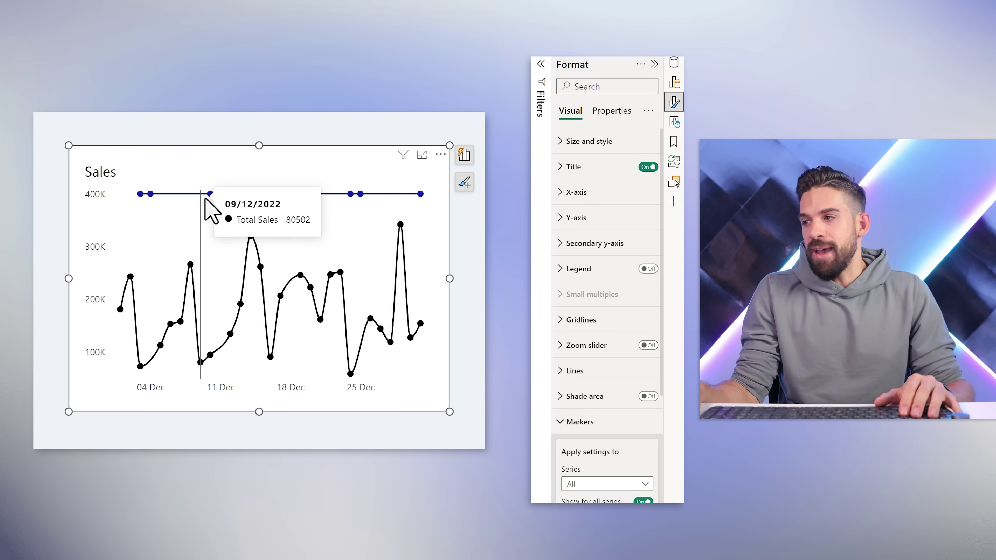
click(647, 397)
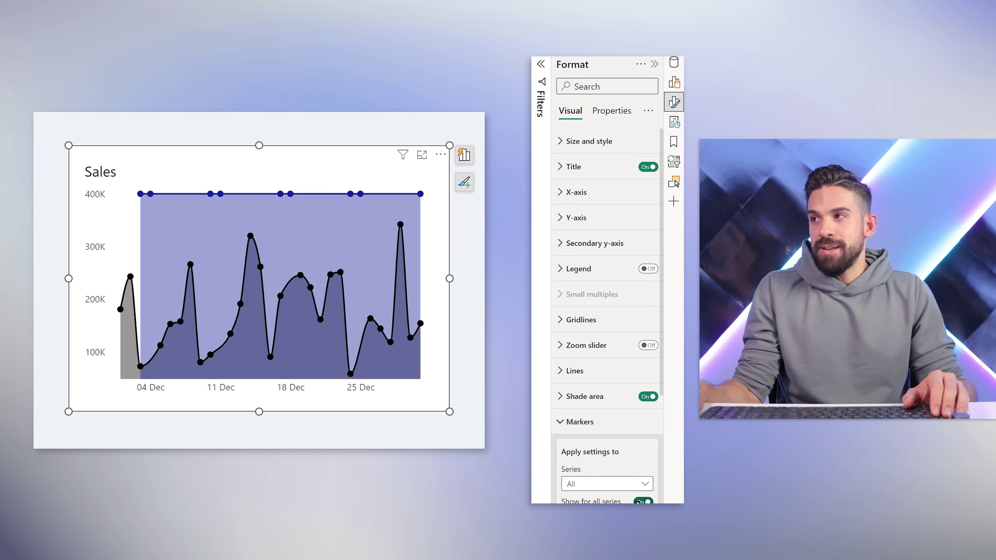
Change the Sales chart to a line and clustered column chart and move Total Sales to the line y-axis.
click(674, 87)
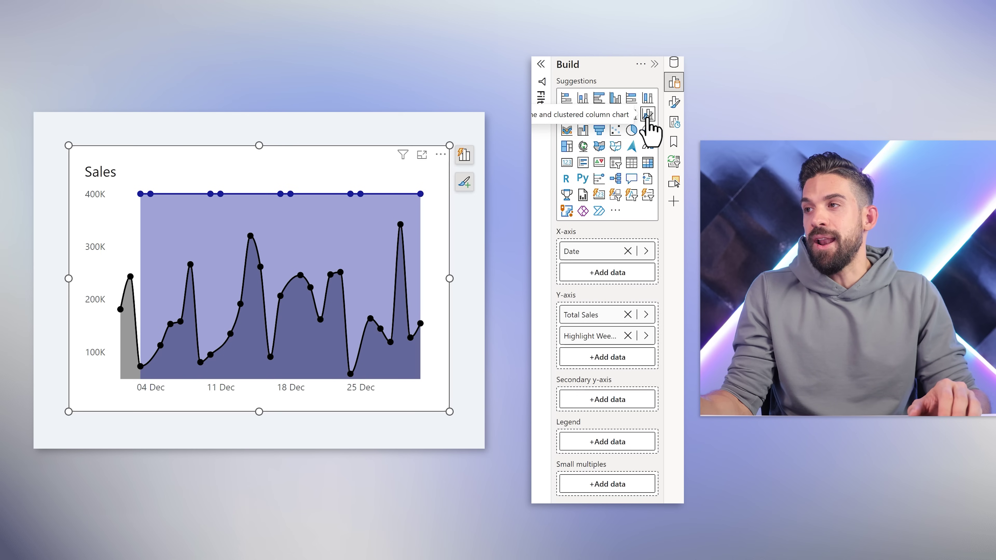
click(647, 115)
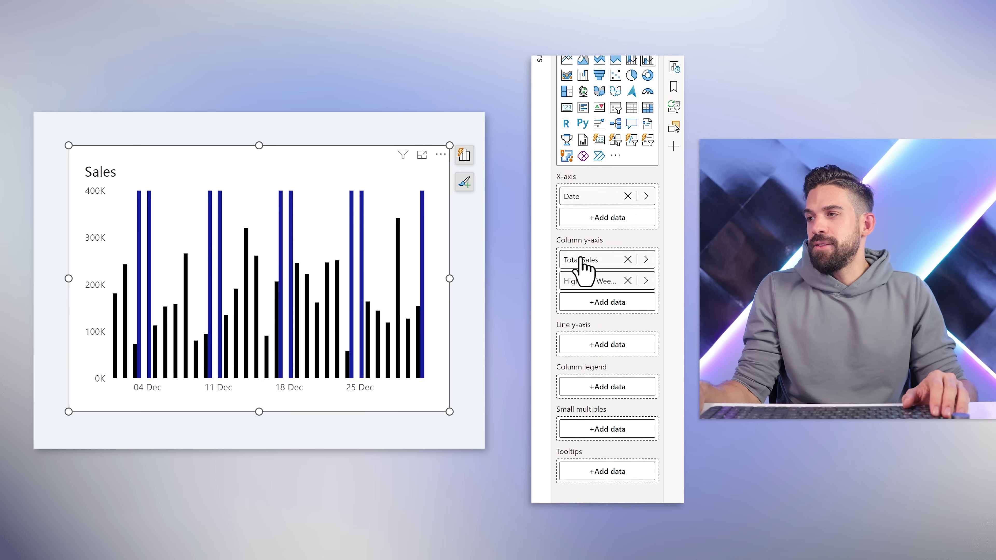
drag(586, 317, 605, 404)
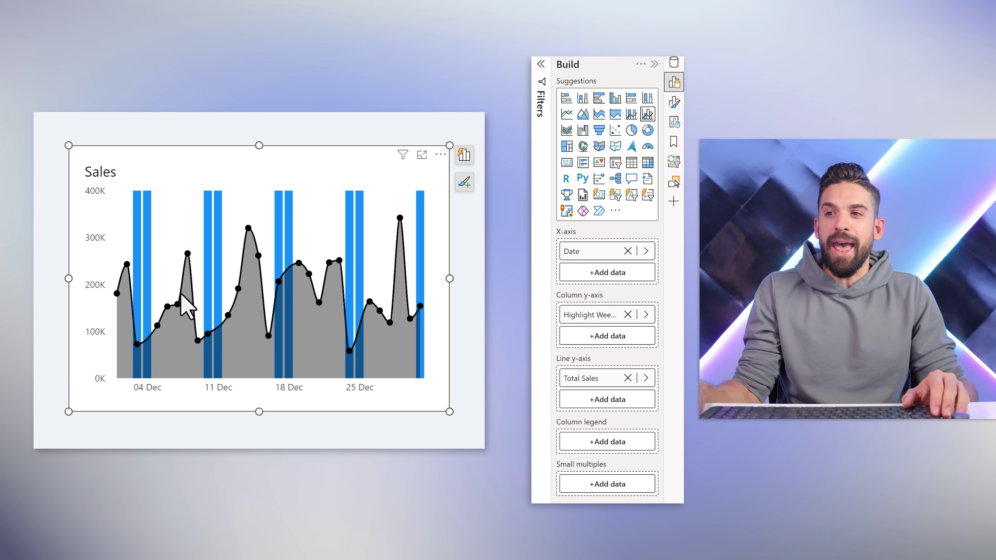
mouse_move(420, 278)
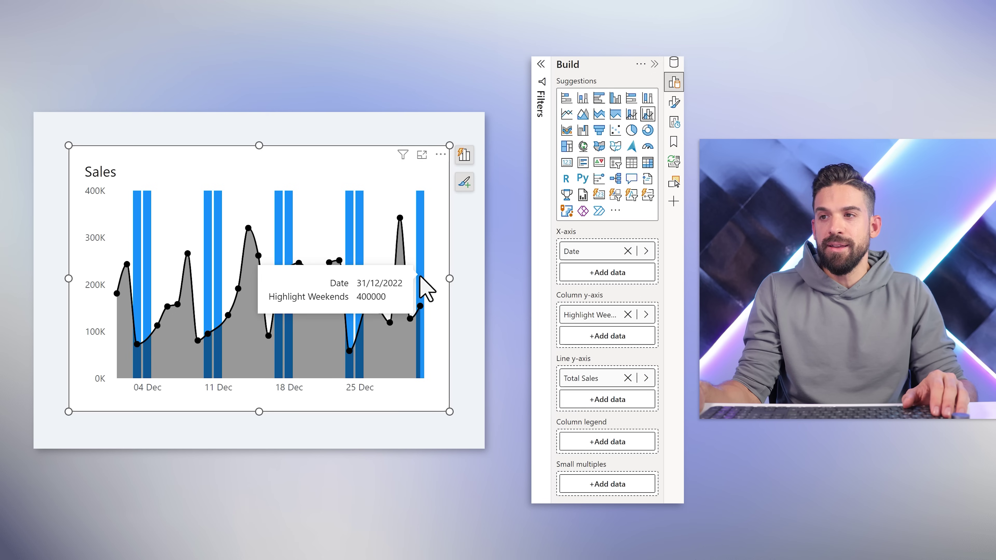
Turn off the Sales chart's shade area and its markers for all categories.
click(673, 105)
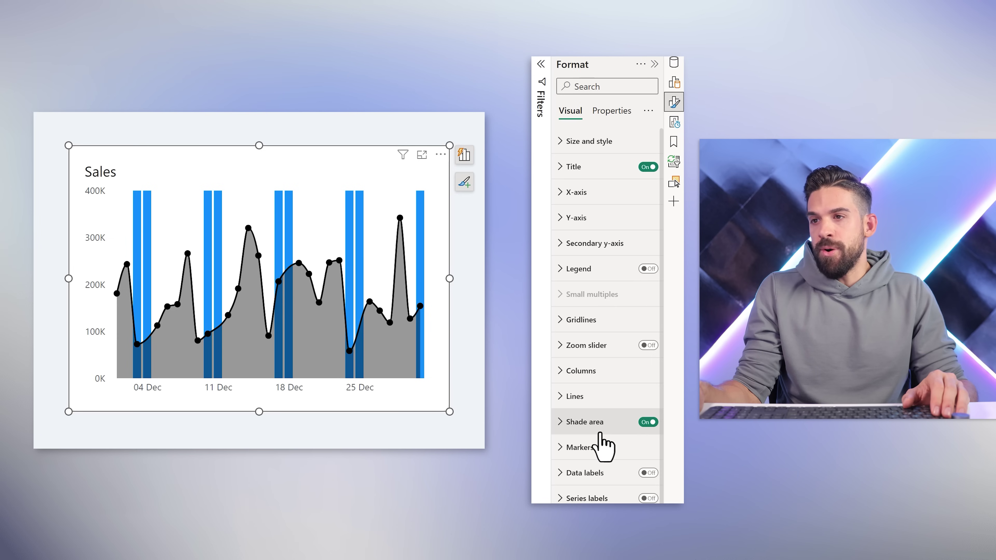
click(649, 422)
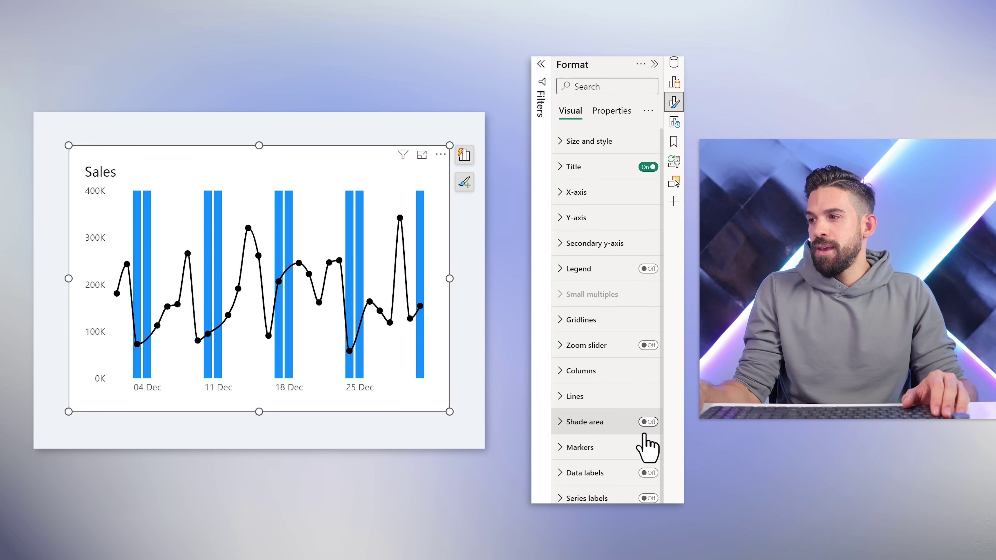
click(643, 447)
scroll(641, 455, down, 3)
click(642, 436)
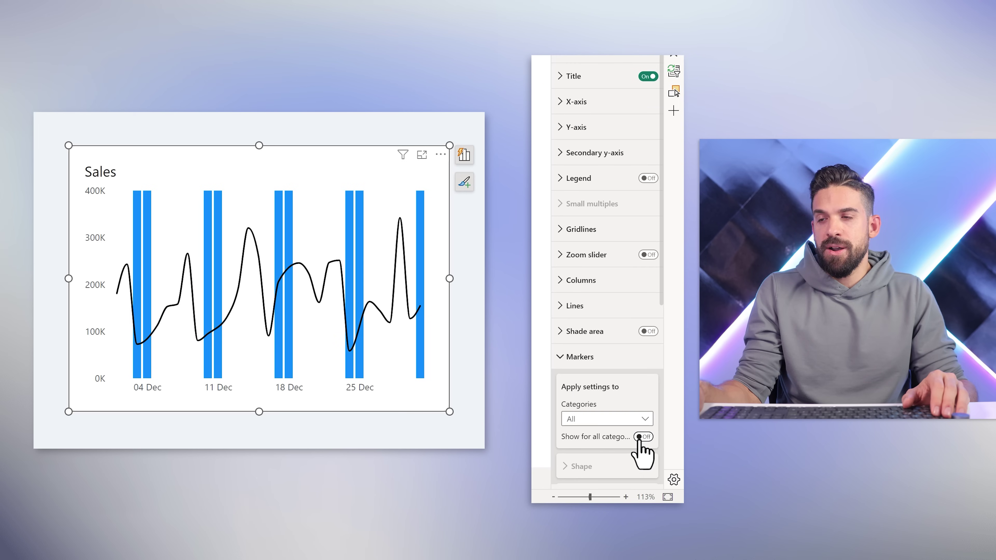
Set the space between categories of the Sales chart's columns to 0%.
click(588, 281)
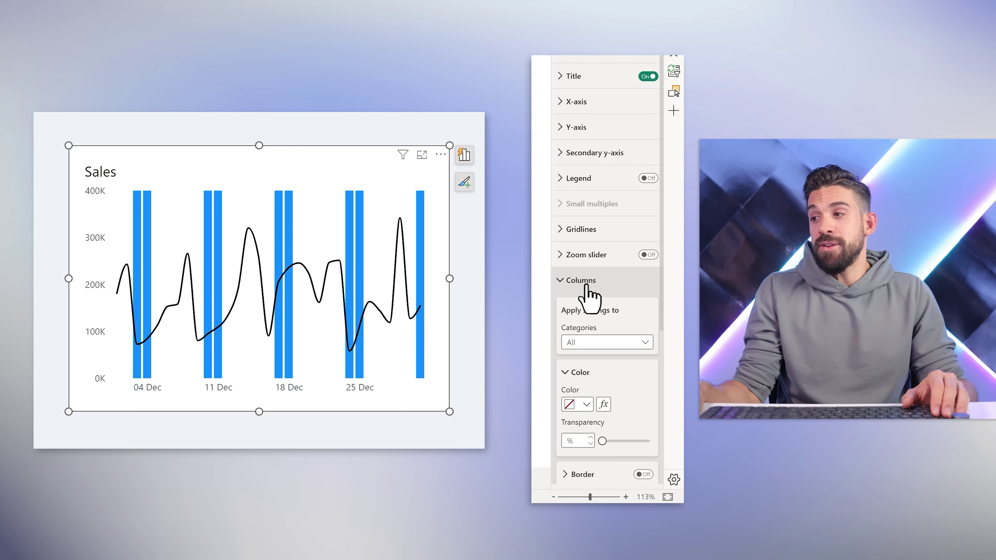
scroll(618, 365, down, 6)
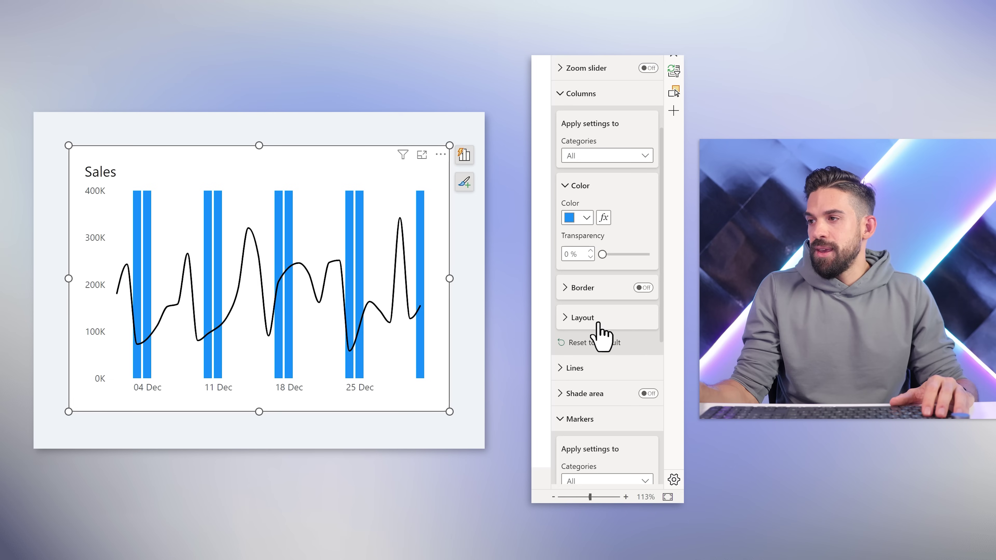
click(582, 318)
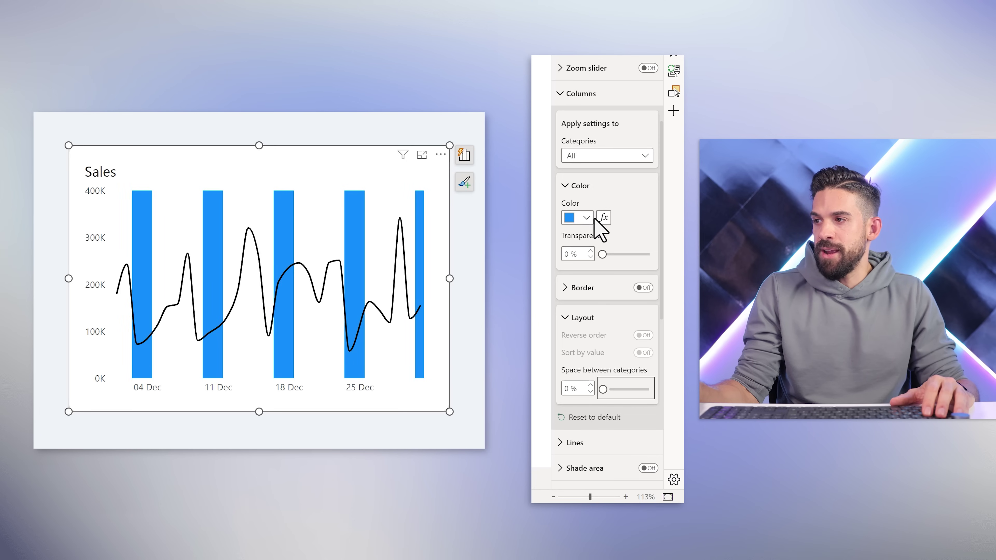
Give the chart's weekend columns a custom light mint green color with red 223 and green 249.
click(586, 218)
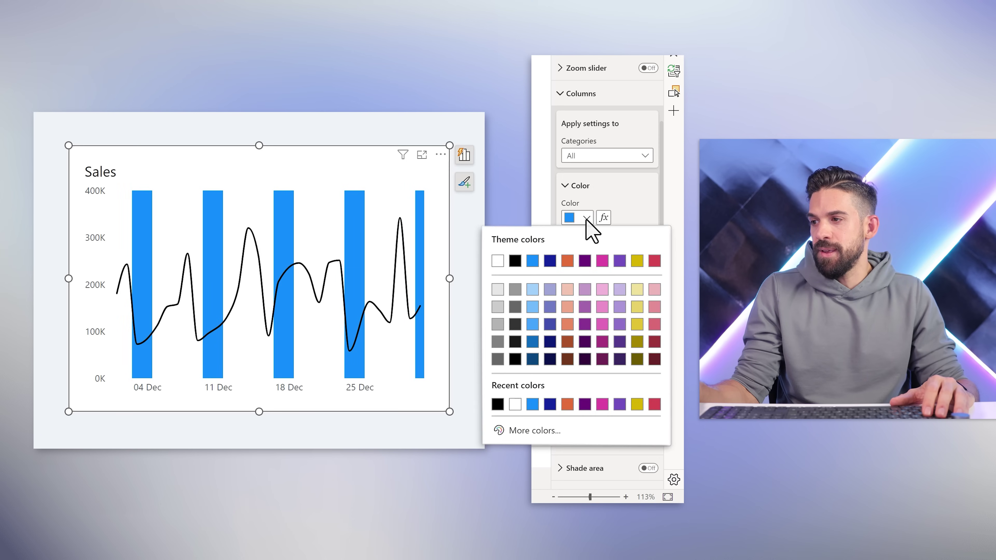
click(533, 431)
double_click(550, 367)
text(223)
drag(607, 367, 595, 367)
text(249)
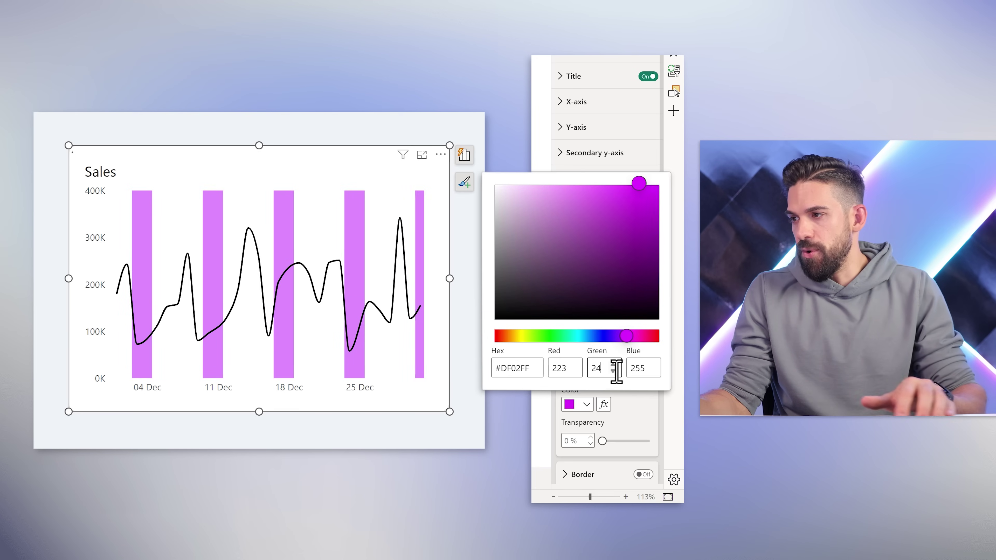
double_click(637, 368)
text(23)
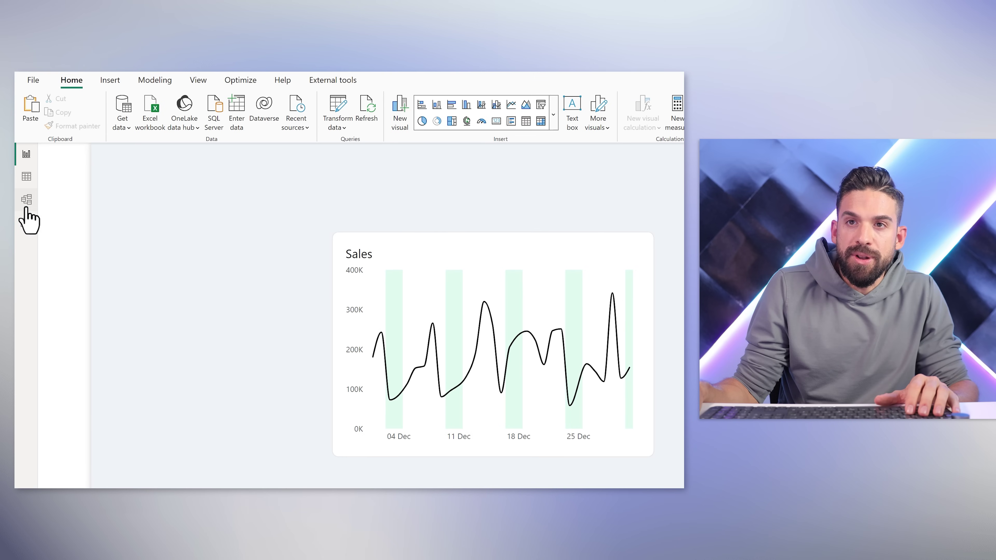
Locate the Holidays table in the model diagram and examine its fields.
click(26, 199)
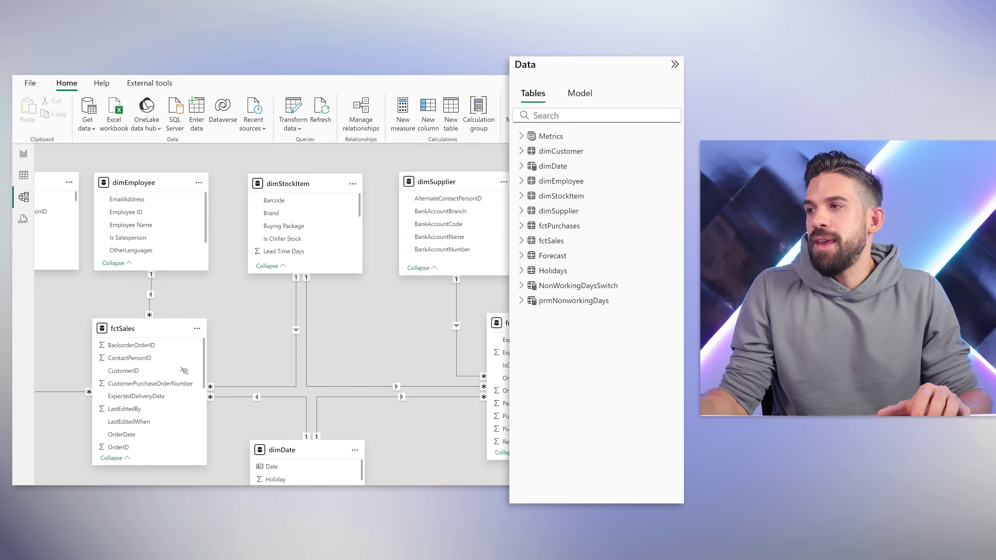
click(550, 273)
drag(549, 276, 492, 271)
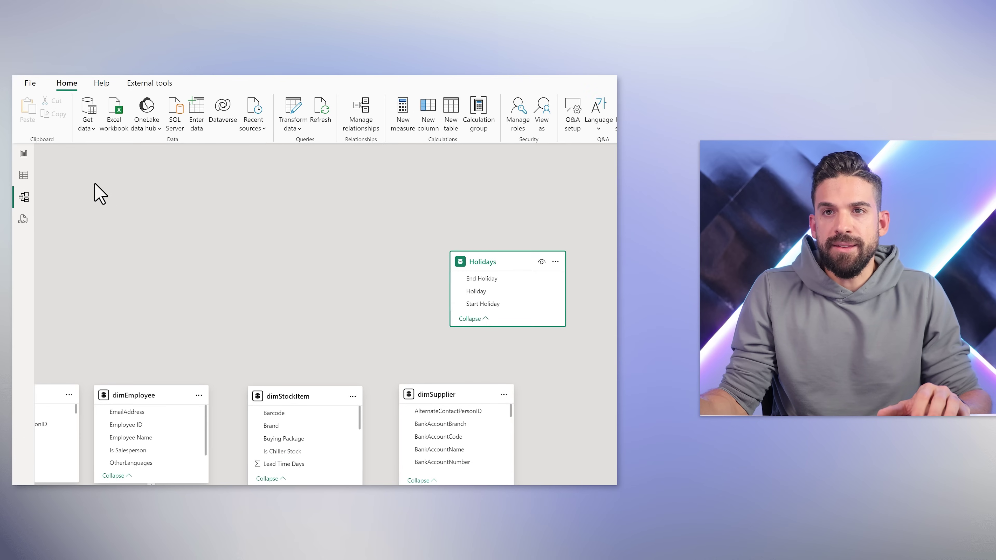
Filter out the 0 values of the dimDate table's Holiday column and examine the flagged dates.
click(22, 178)
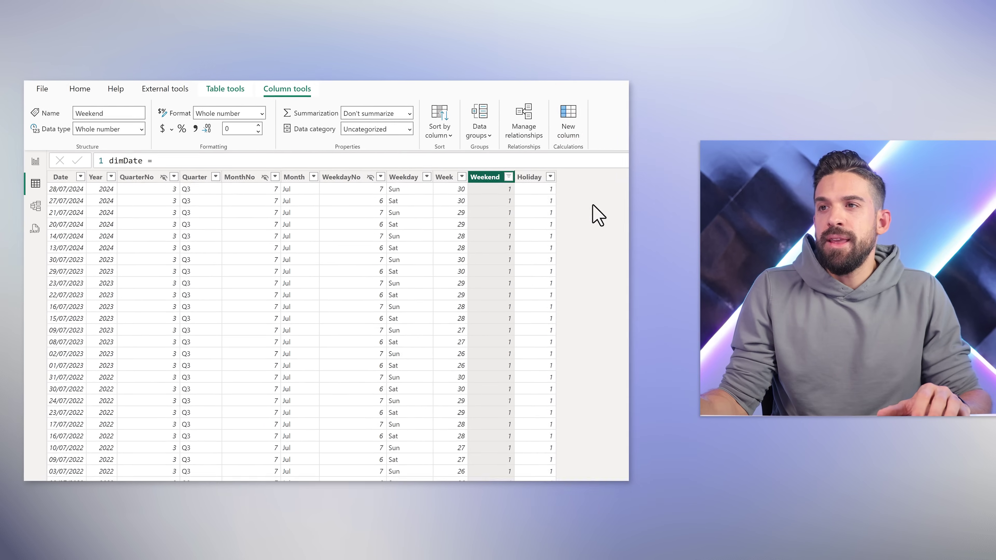
click(503, 168)
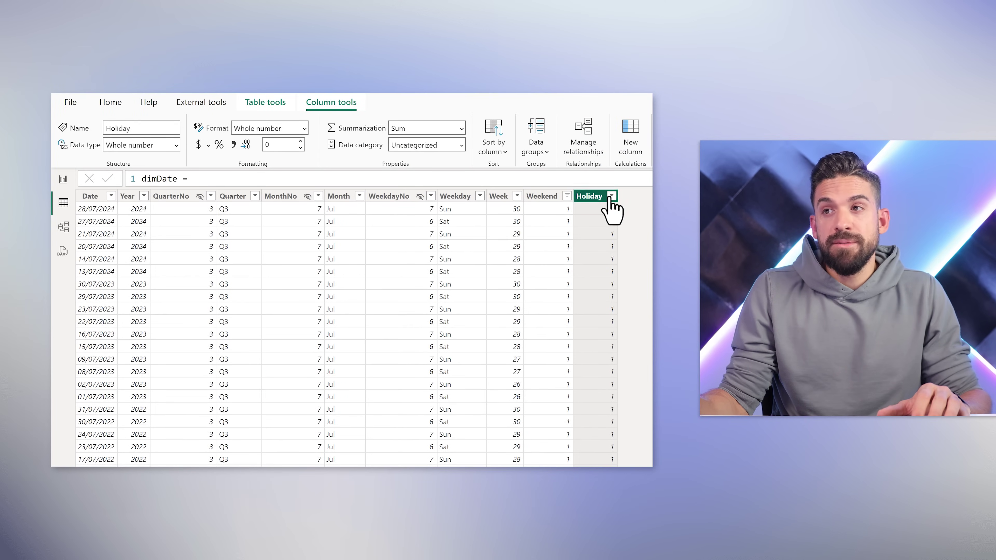
click(611, 195)
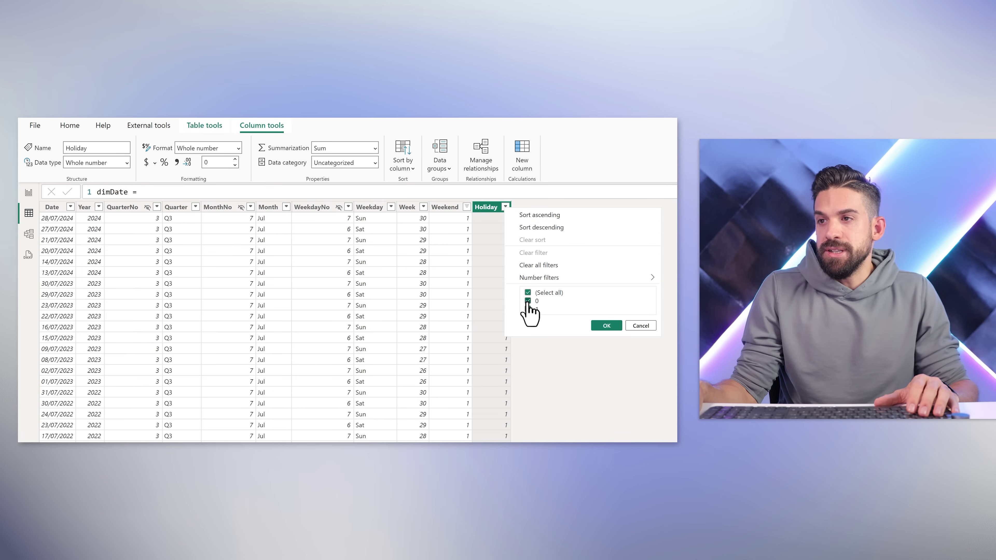
click(600, 325)
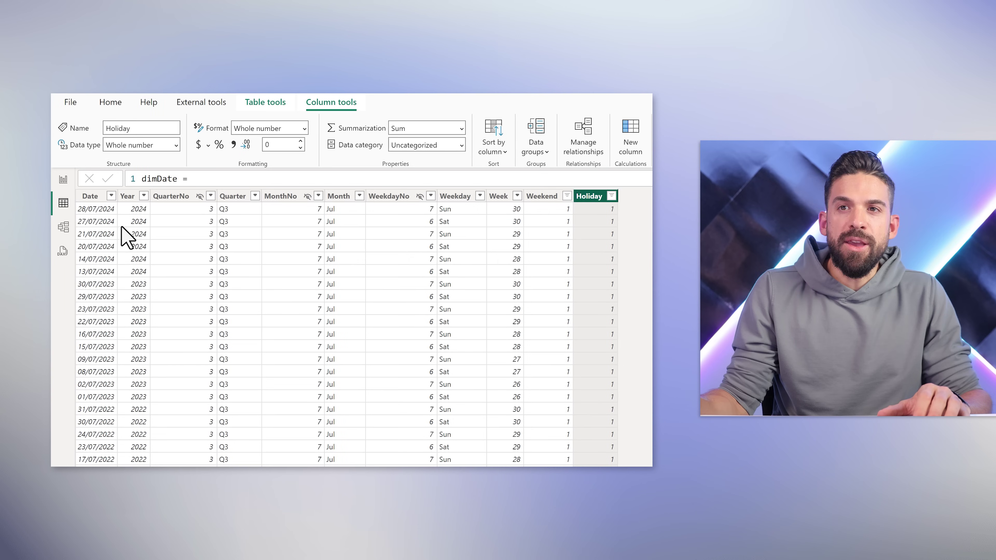
click(111, 196)
click(249, 222)
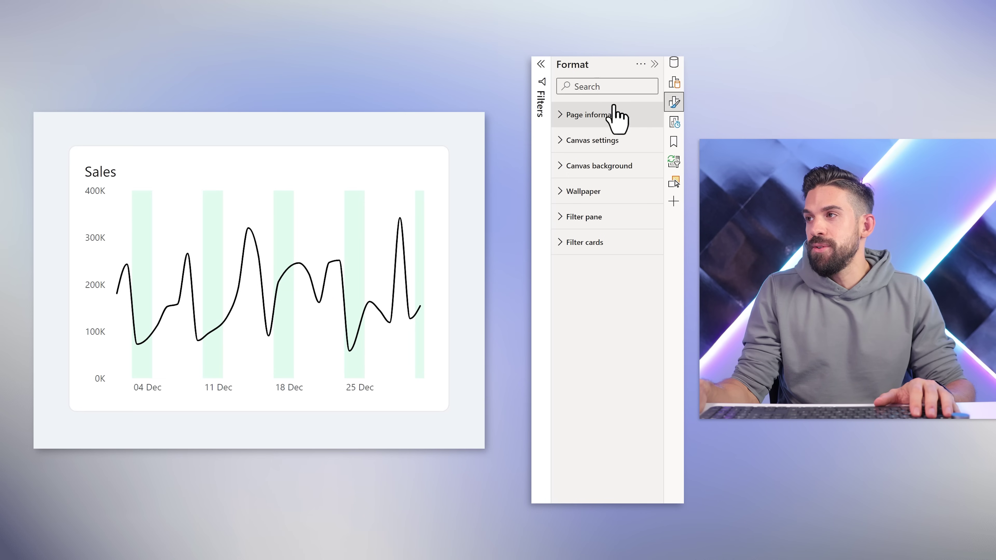
Make the Highlight Holidays measure return 400000 with [MaxY] commented out, and add it to the Sales chart's column y-axis.
click(671, 66)
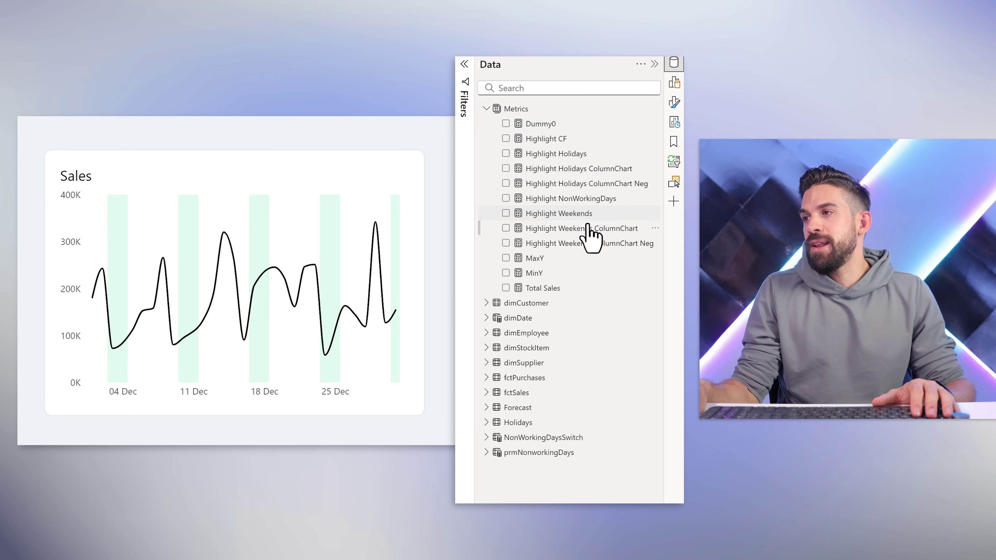
click(572, 153)
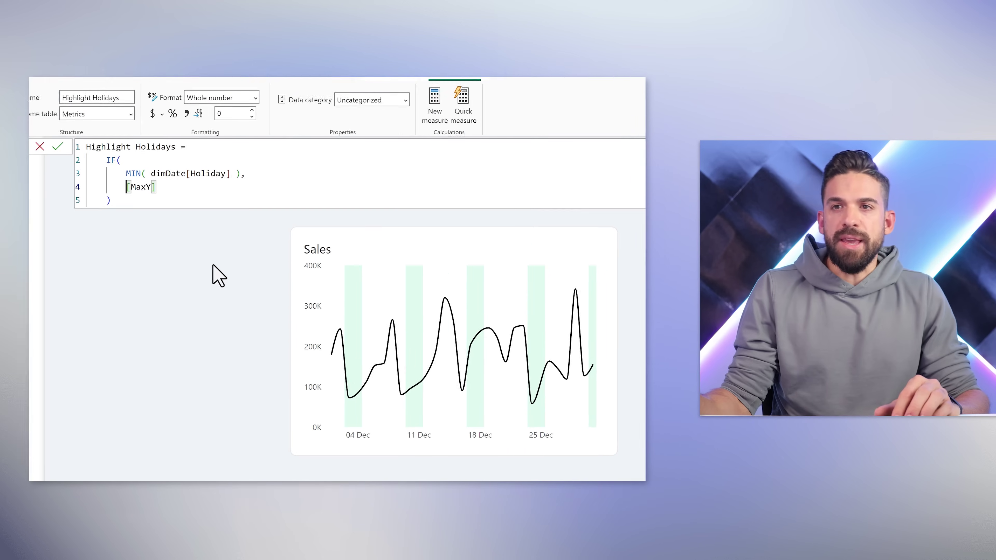
text(--)
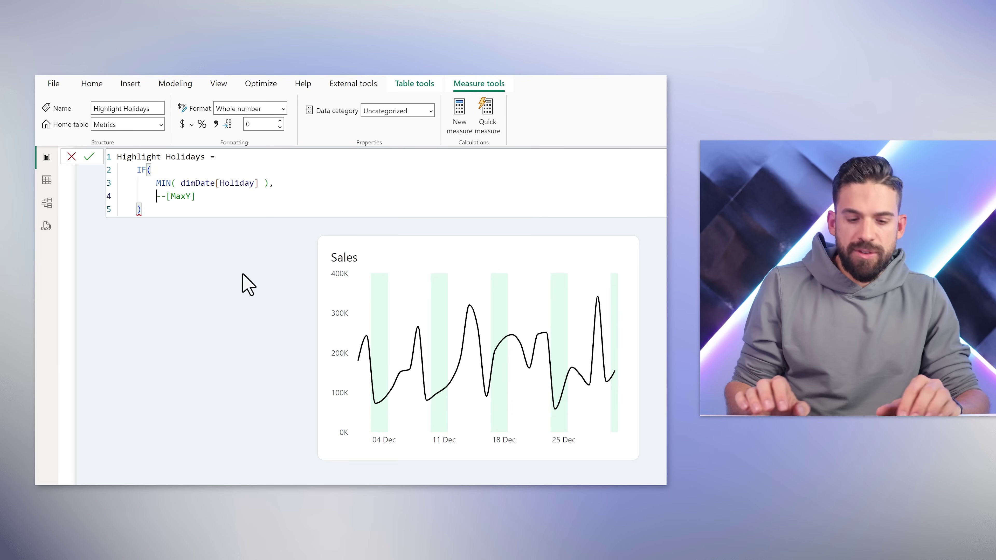
key(Home)
text(400)
text(000)
key(Return)
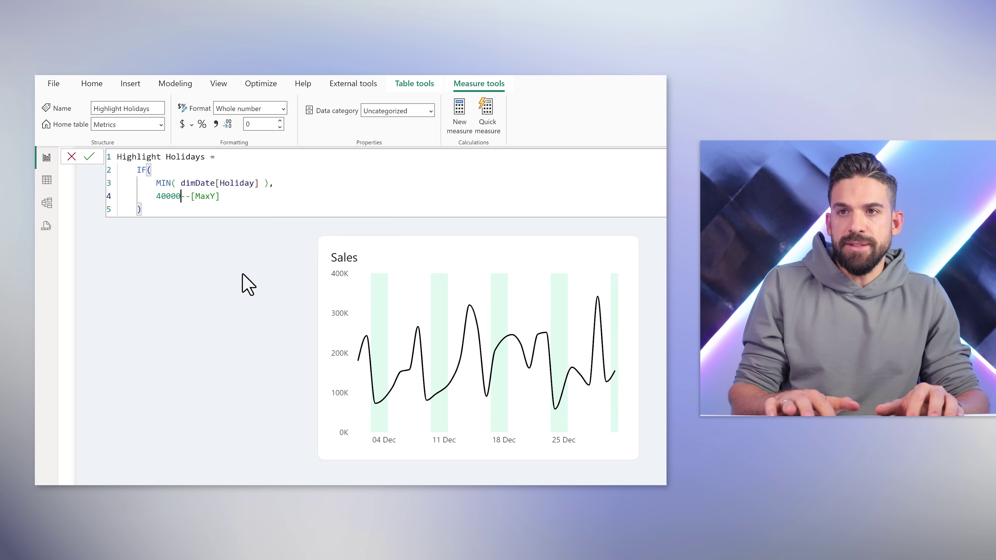
drag(556, 153, 549, 353)
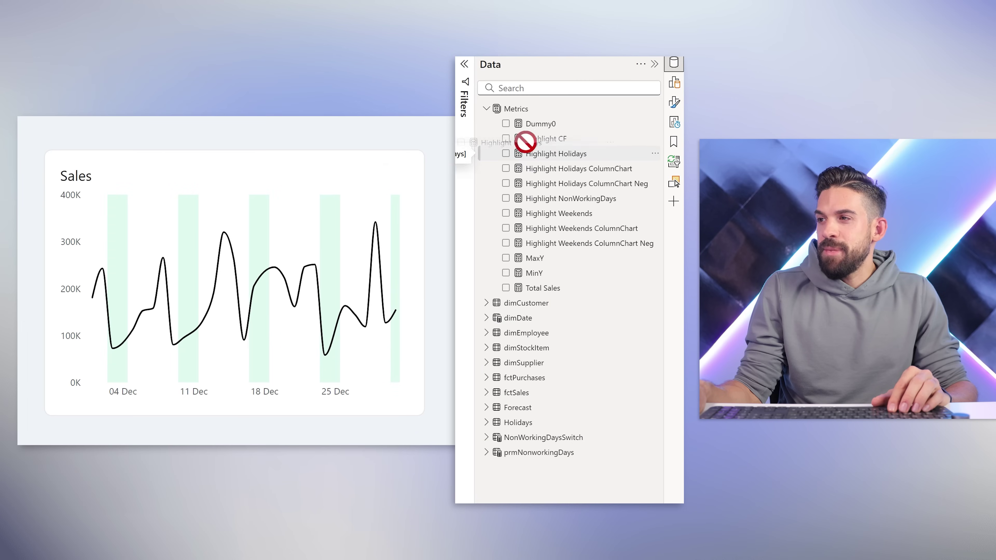
key(Escape)
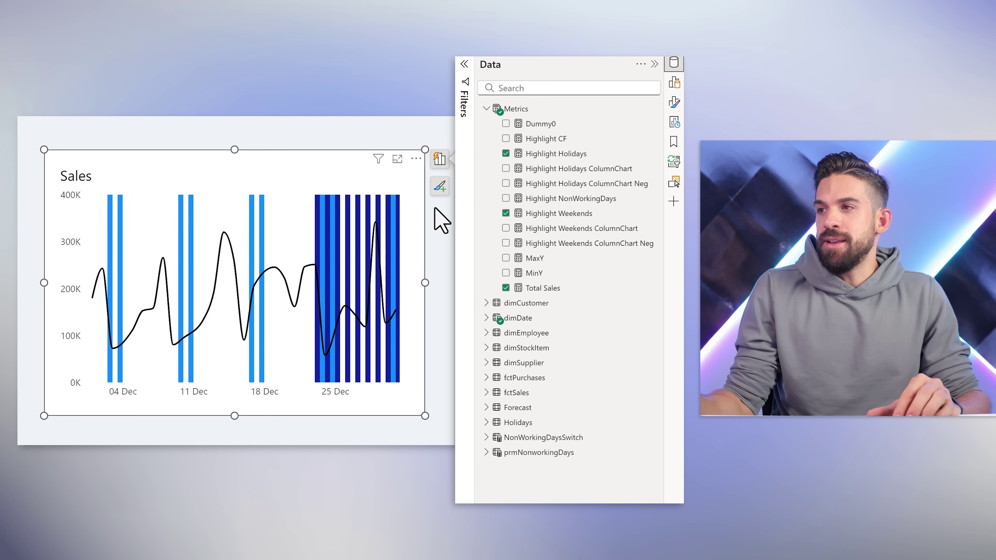
Set the Sales chart's Highlight Weekends columns to the recently used light mint green.
click(675, 103)
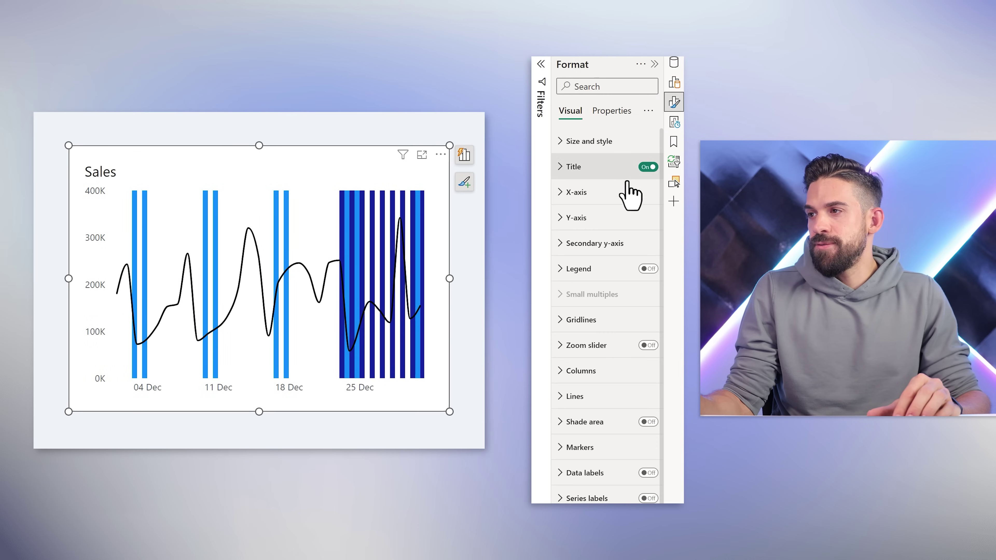
click(592, 372)
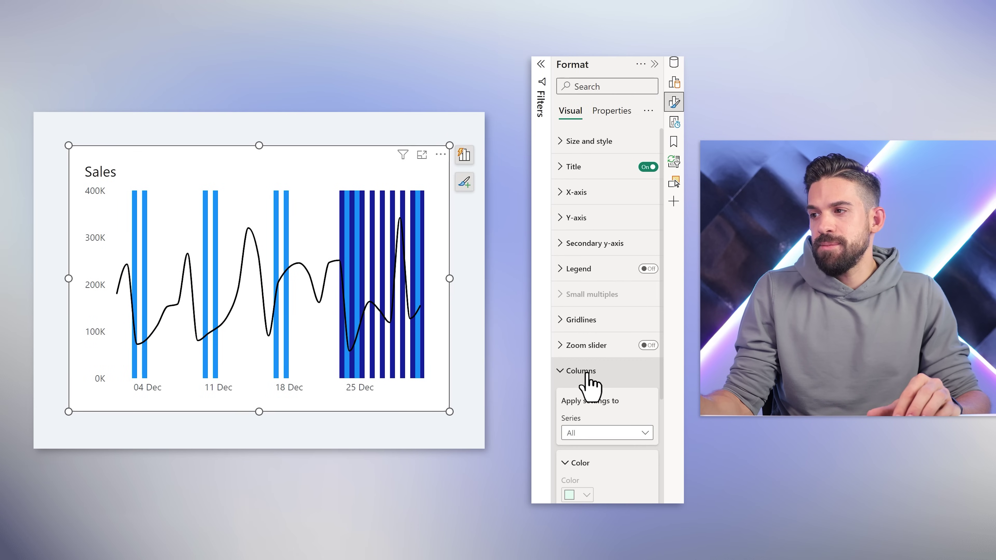
scroll(589, 376, down, 6)
scroll(591, 160, up, 2)
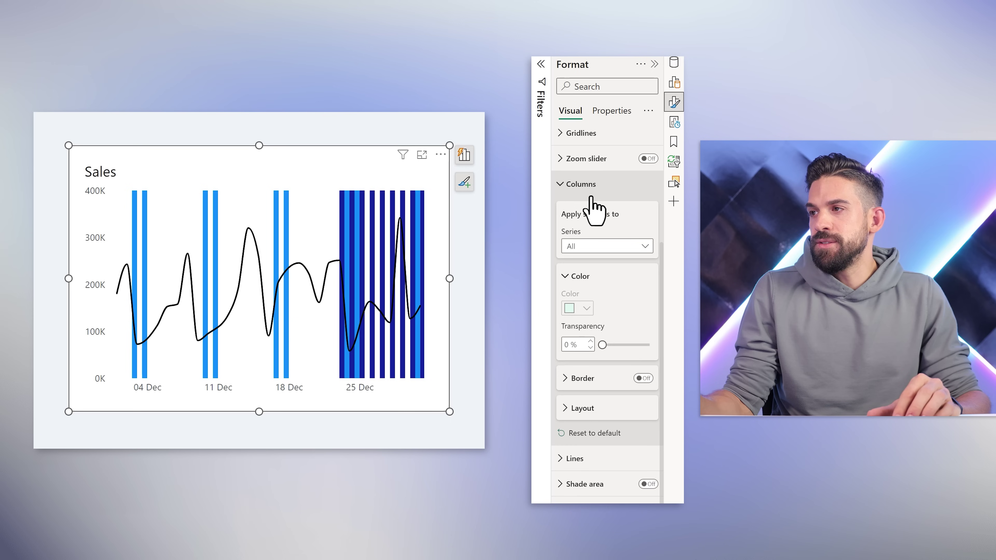
click(592, 247)
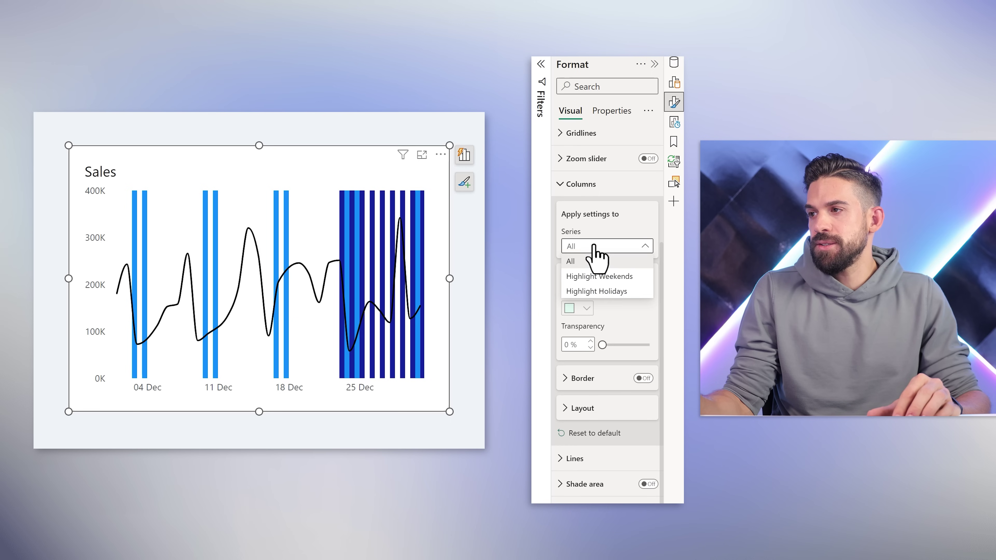
click(590, 276)
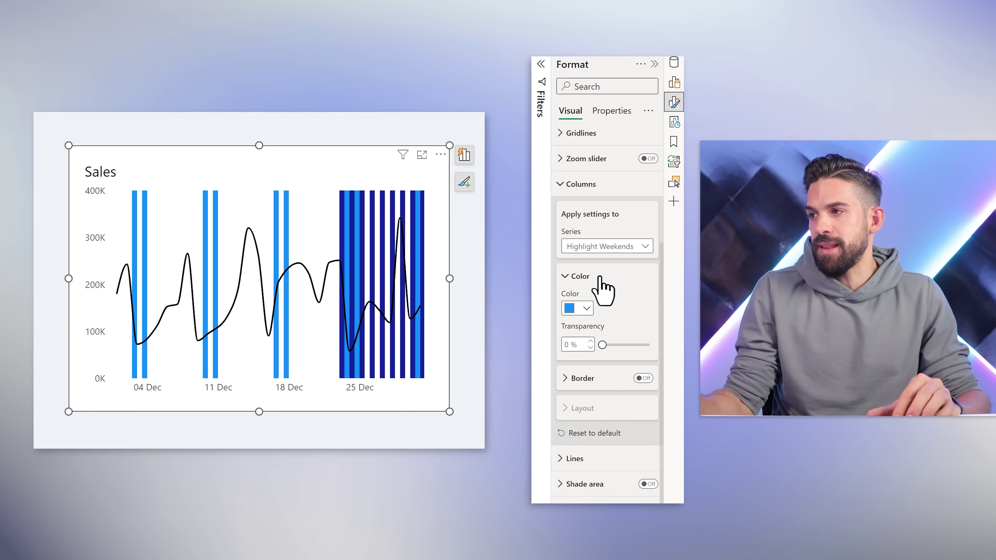
click(578, 309)
click(497, 495)
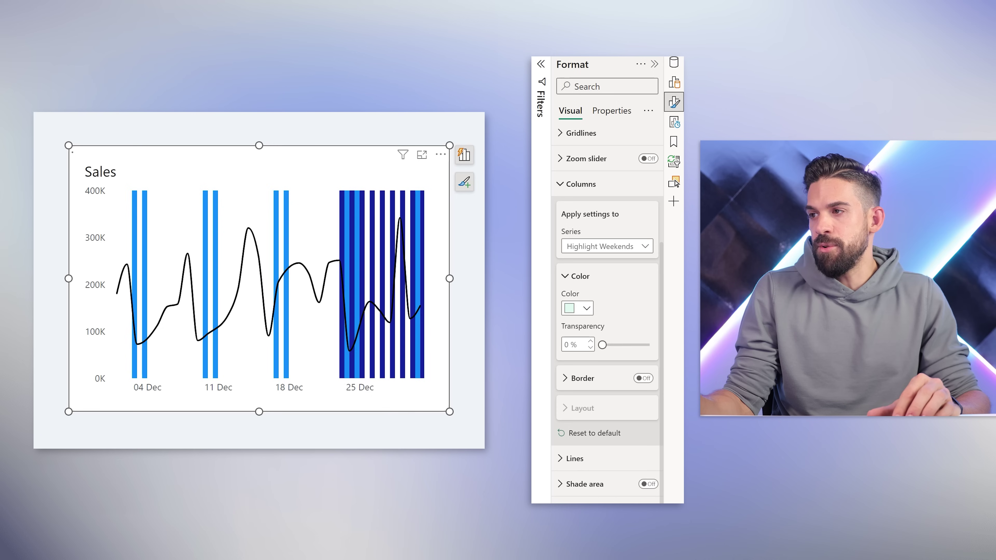
Give the chart's Highlight Holidays columns a custom light purple color with red 239, green 233 and blue 254.
click(618, 247)
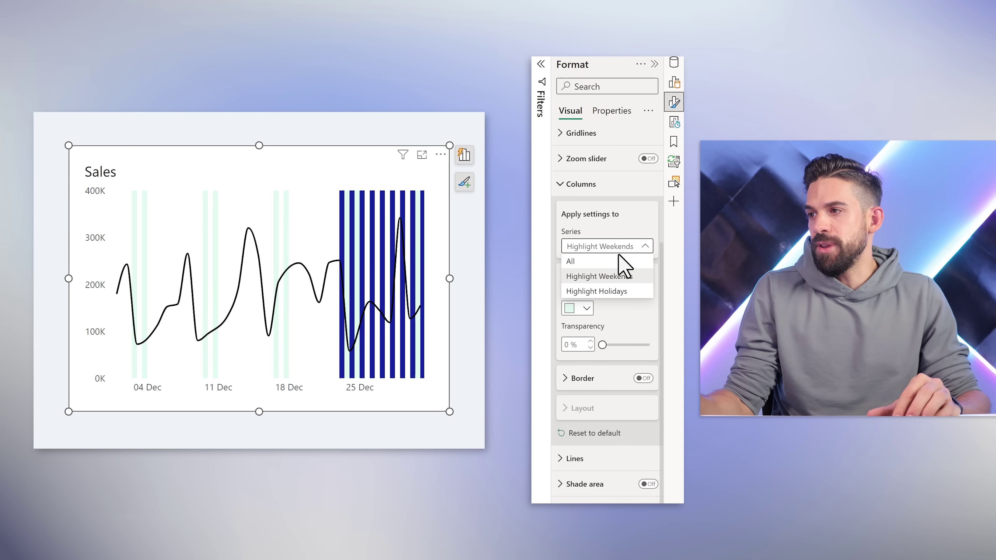
click(607, 292)
click(586, 309)
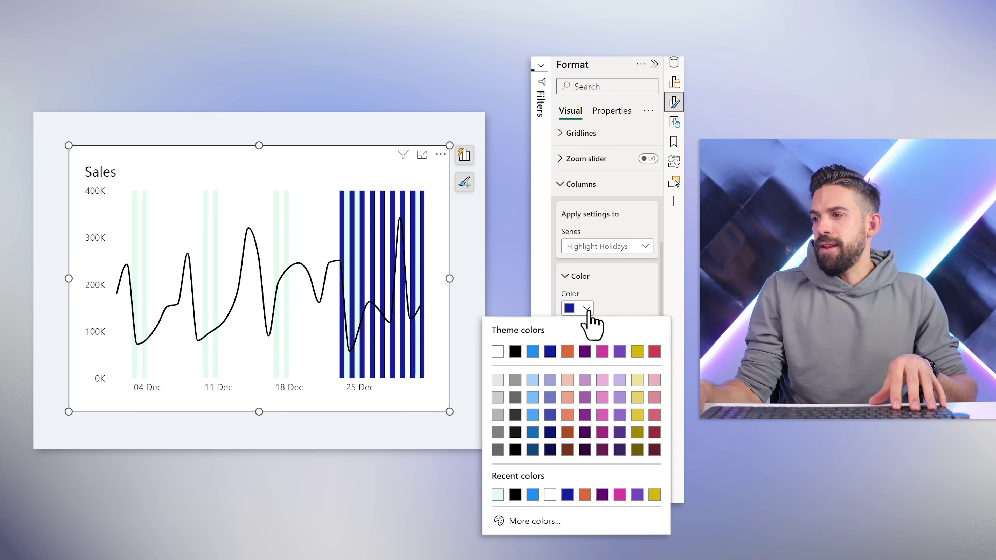
click(525, 522)
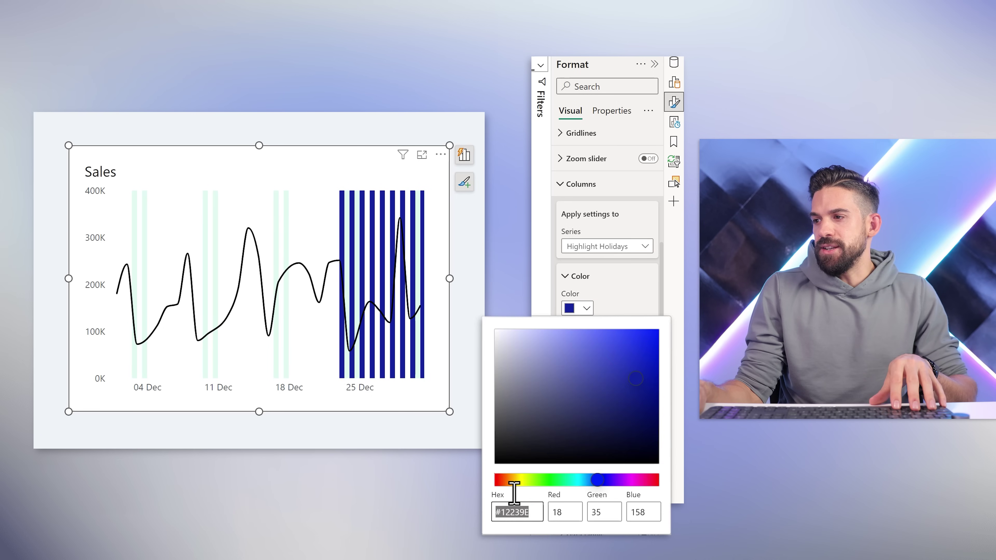
click(555, 512)
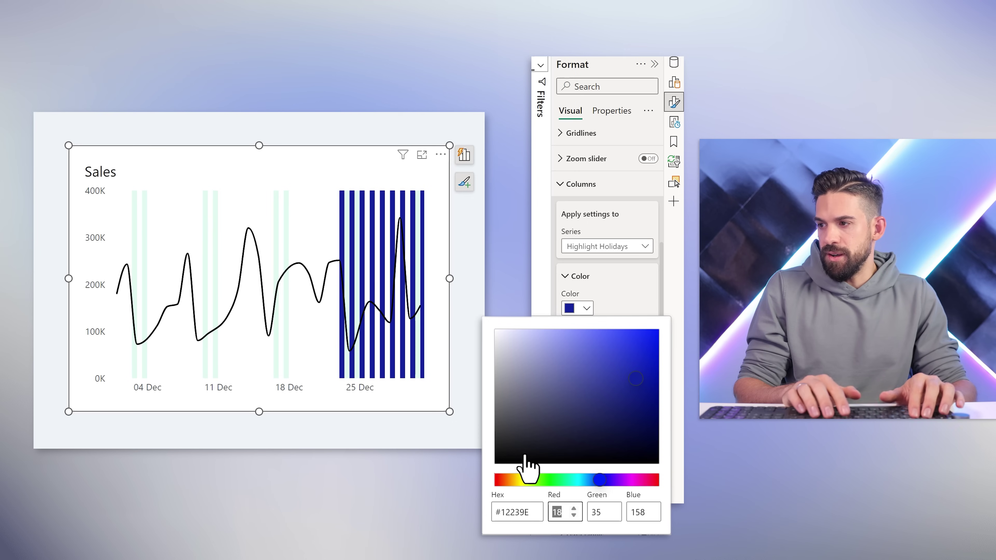
text(239)
click(602, 512)
text(233)
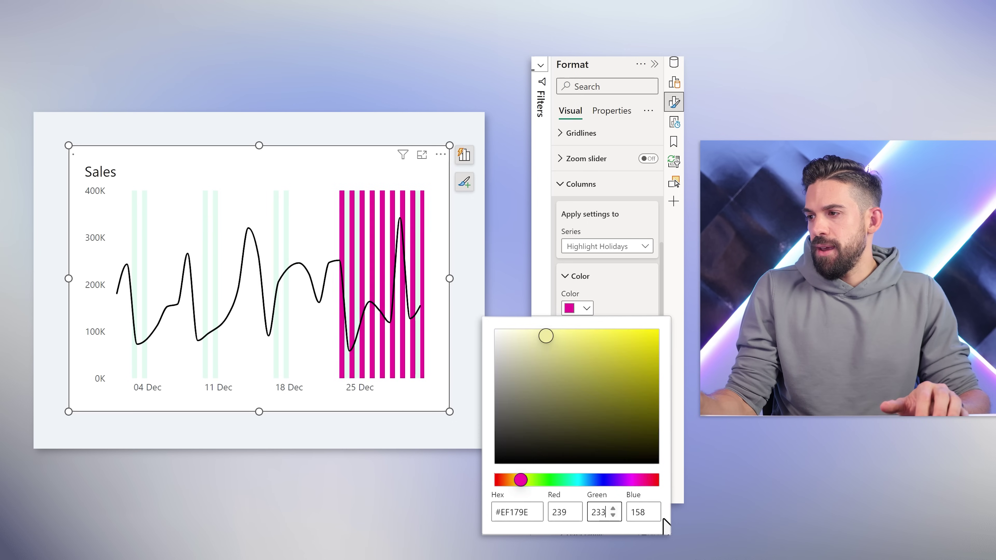
double_click(645, 511)
text(254)
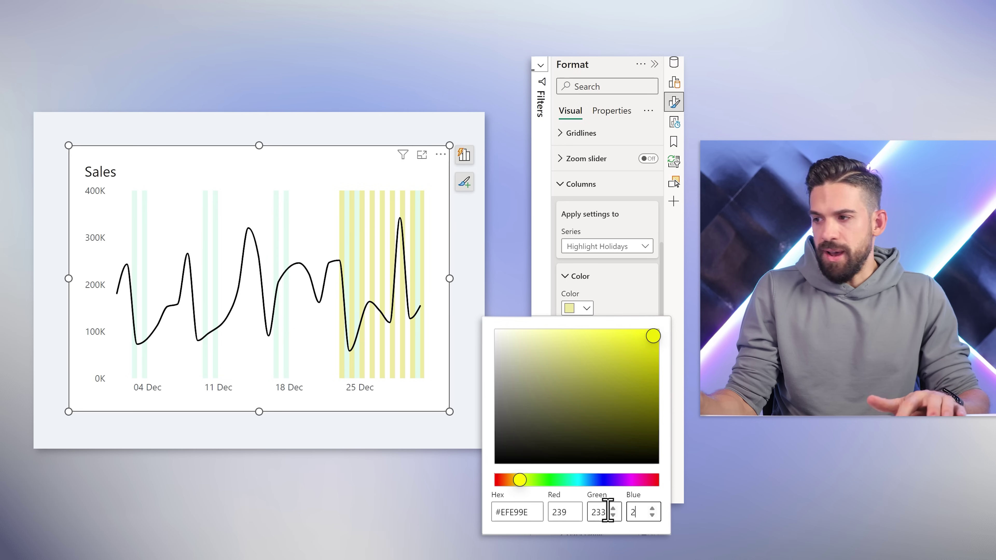
click(644, 305)
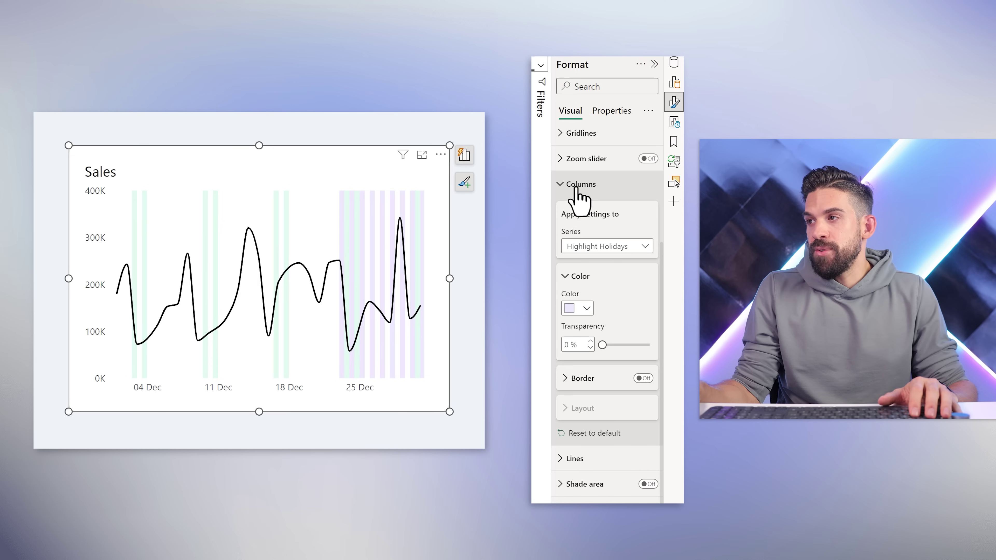
Turn on overlap for all column series of the Sales chart and raise the space between series to its maximum.
click(602, 247)
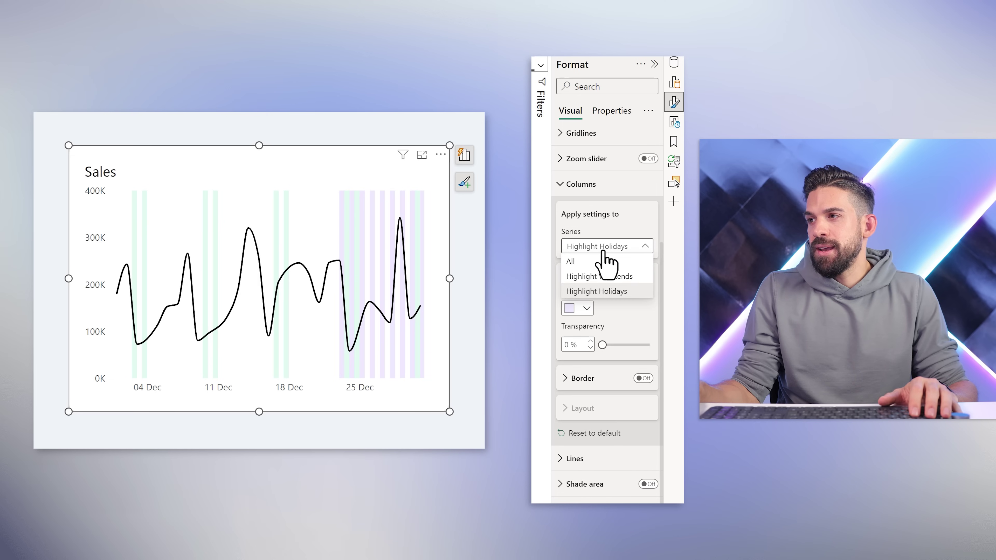
click(594, 261)
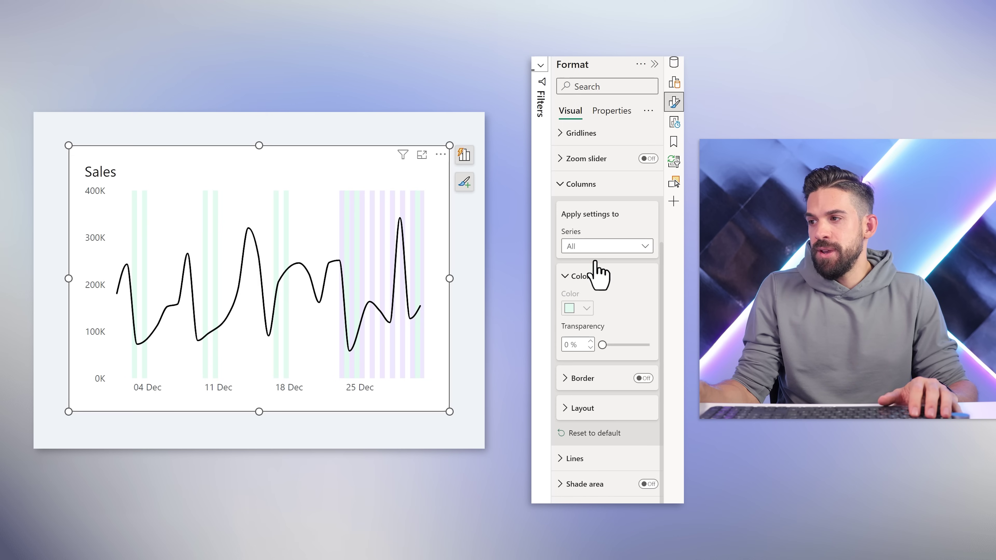
click(589, 409)
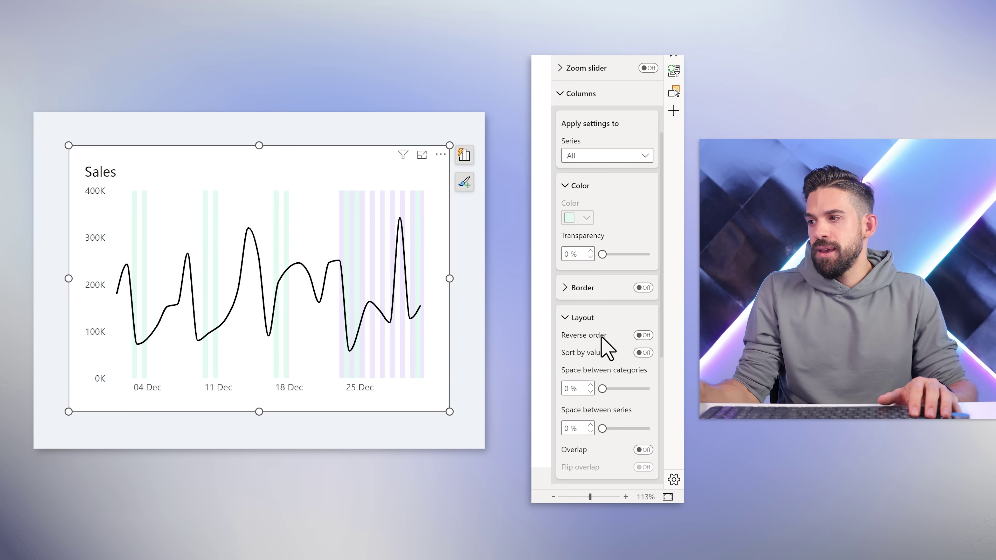
click(643, 450)
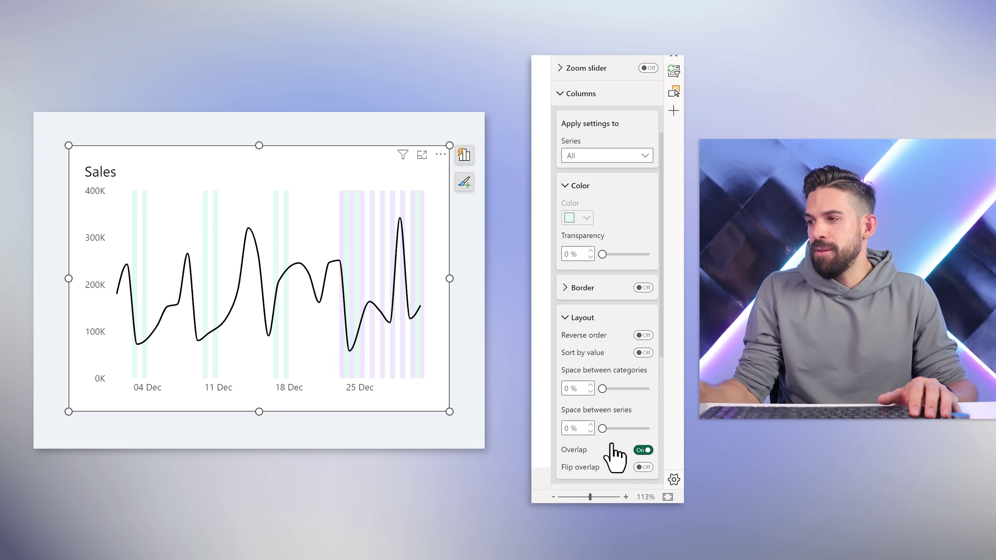
drag(602, 428, 652, 433)
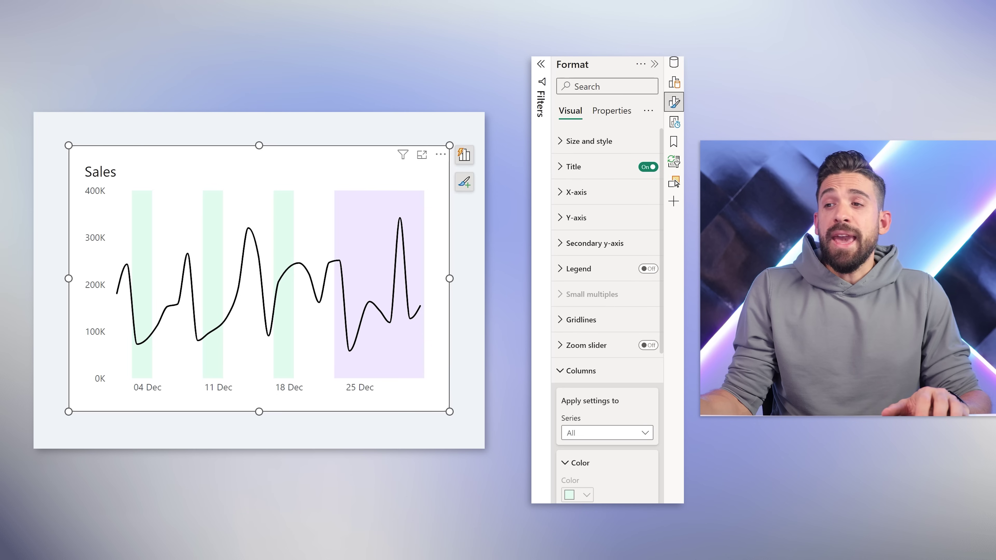
Move Highlight Weekends below Highlight Holidays in the Sales chart's column y-axis.
click(674, 83)
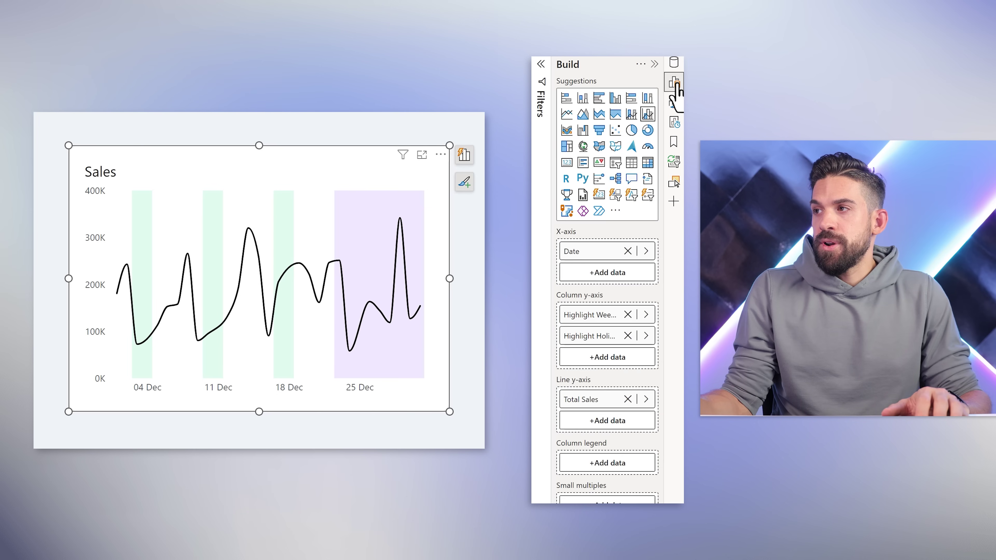
drag(601, 322, 607, 352)
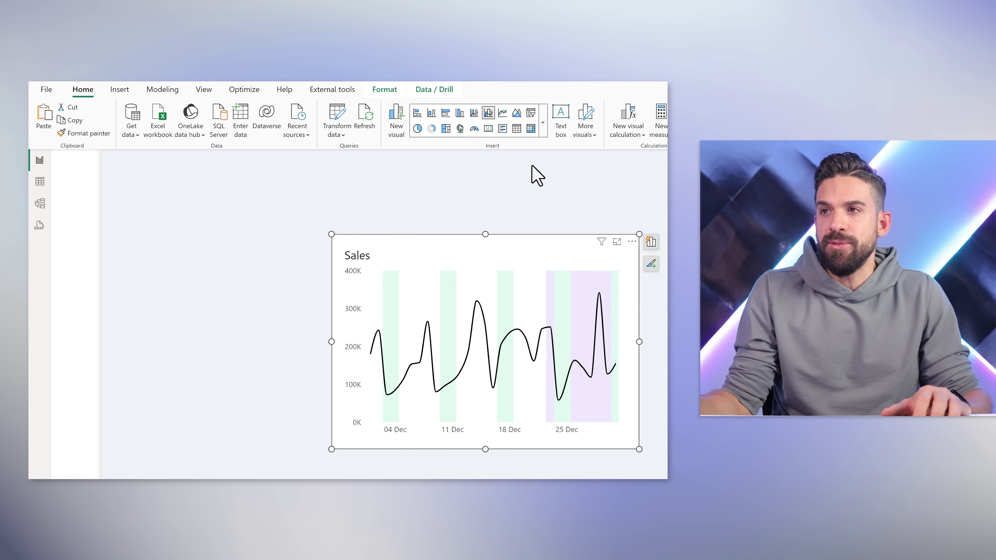
Insert a list slicer beside the Sales chart and populate it with CustomerCategoryName from dimCustomer.
click(537, 175)
click(543, 121)
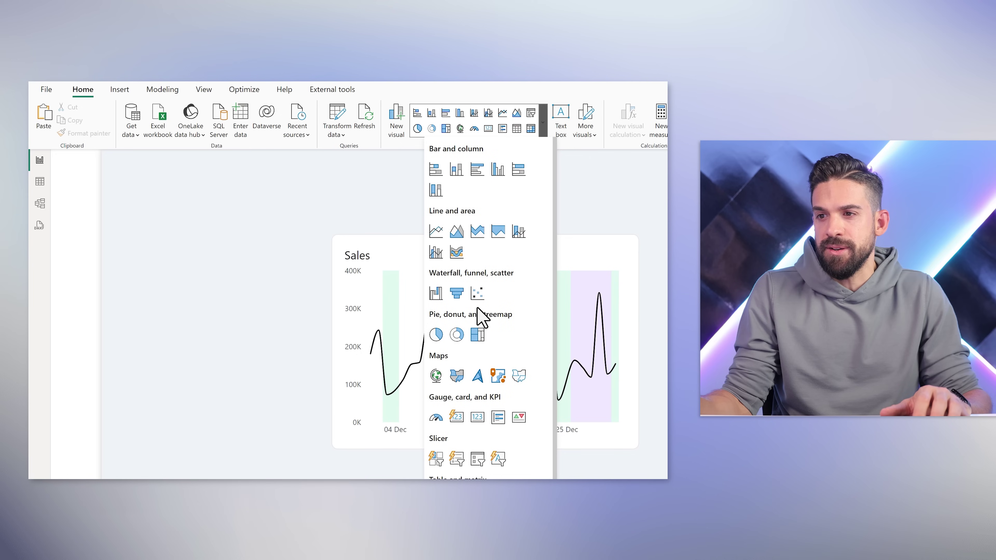
click(457, 459)
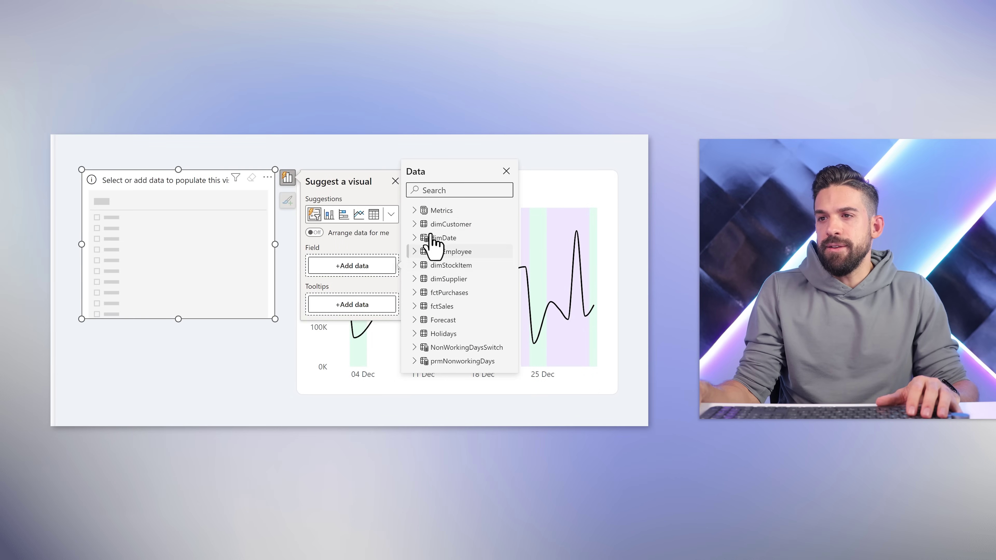
click(415, 224)
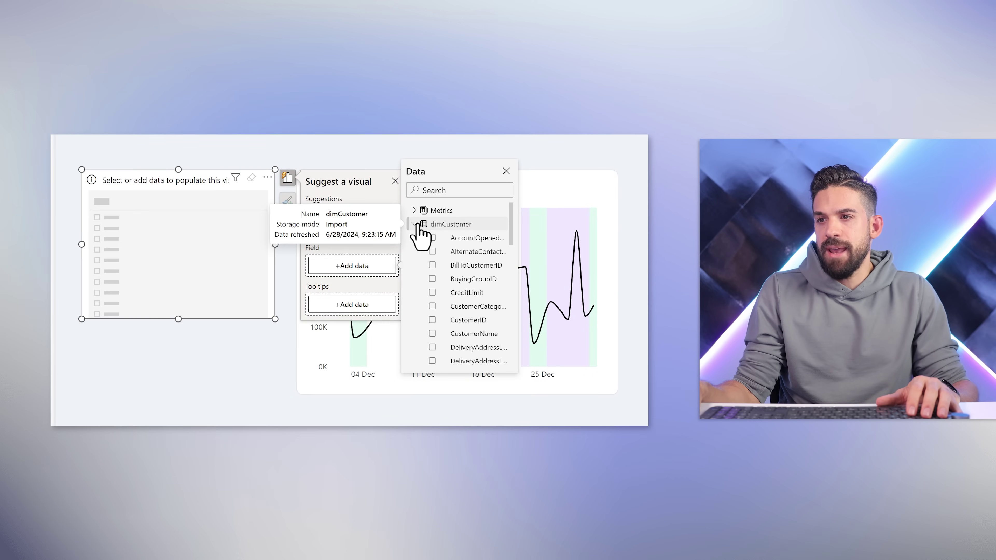
click(432, 307)
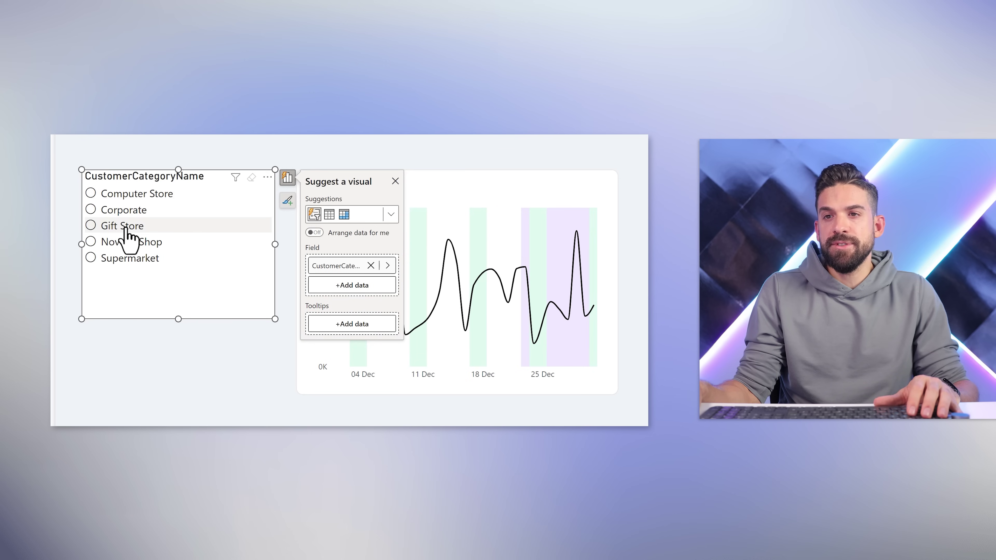
Filter the customer category slicer to Gift Store and check the highlight bands against the Sales line.
click(123, 226)
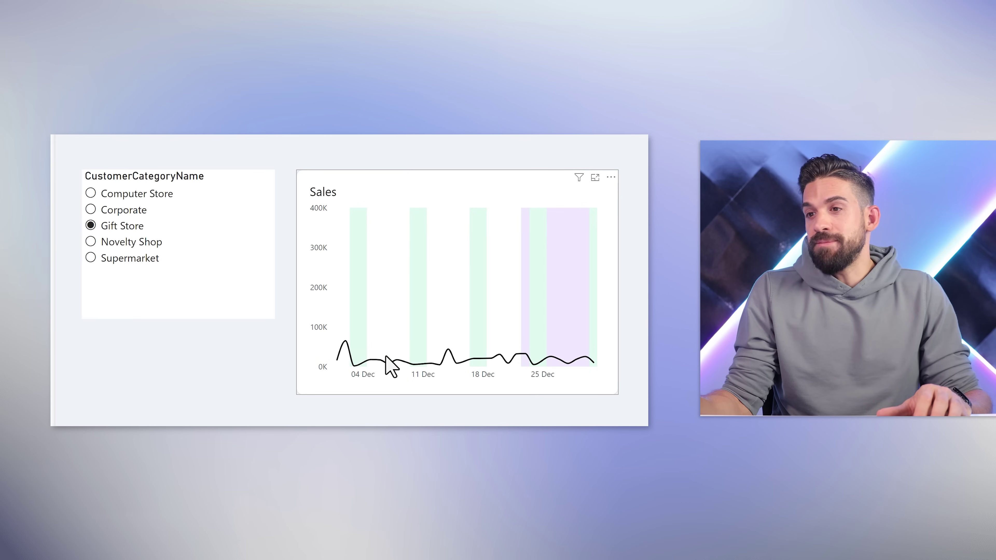
mouse_move(561, 365)
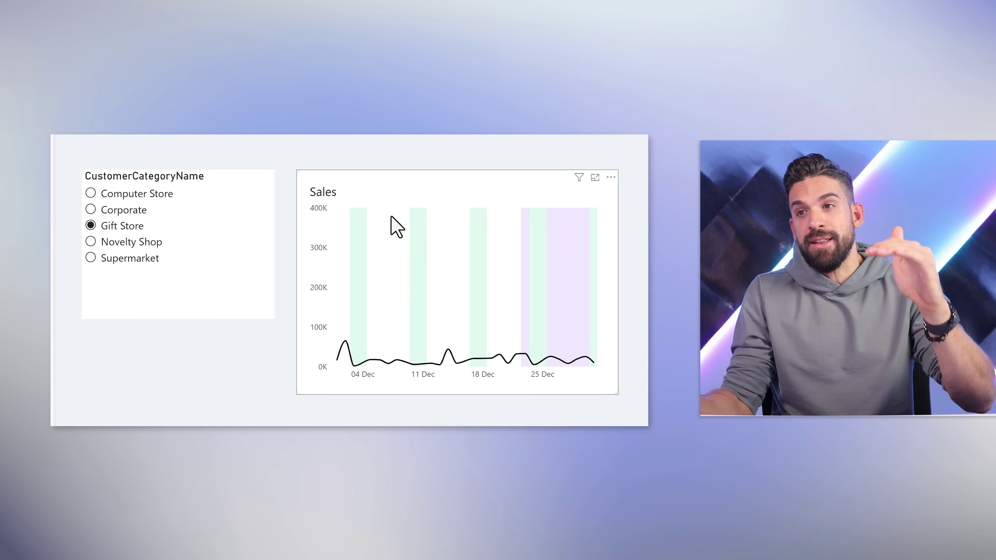
mouse_move(422, 212)
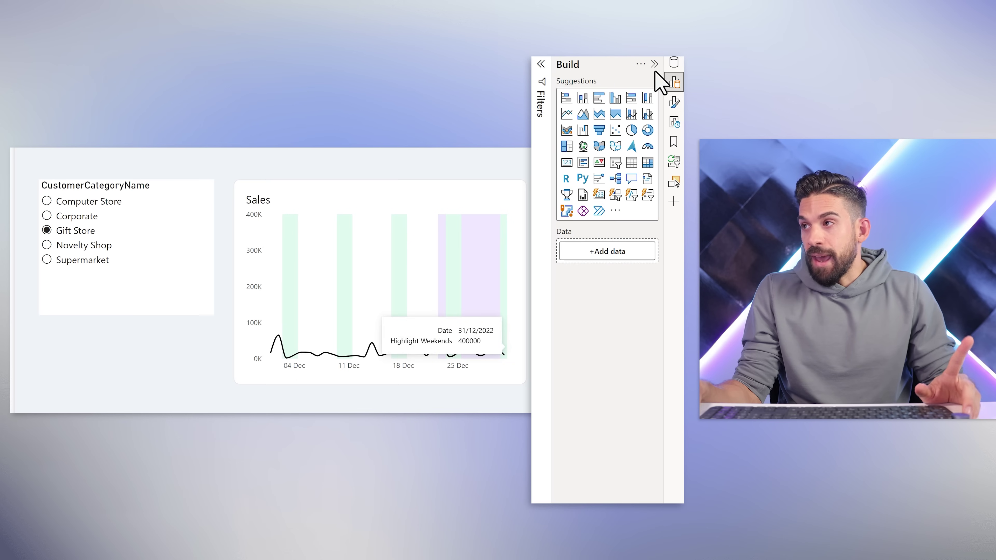
Open the MaxY measure and examine its MAXX formula, including ALLSELECTED over dimDate and the 1.1 multiplier on Total Sales.
click(673, 63)
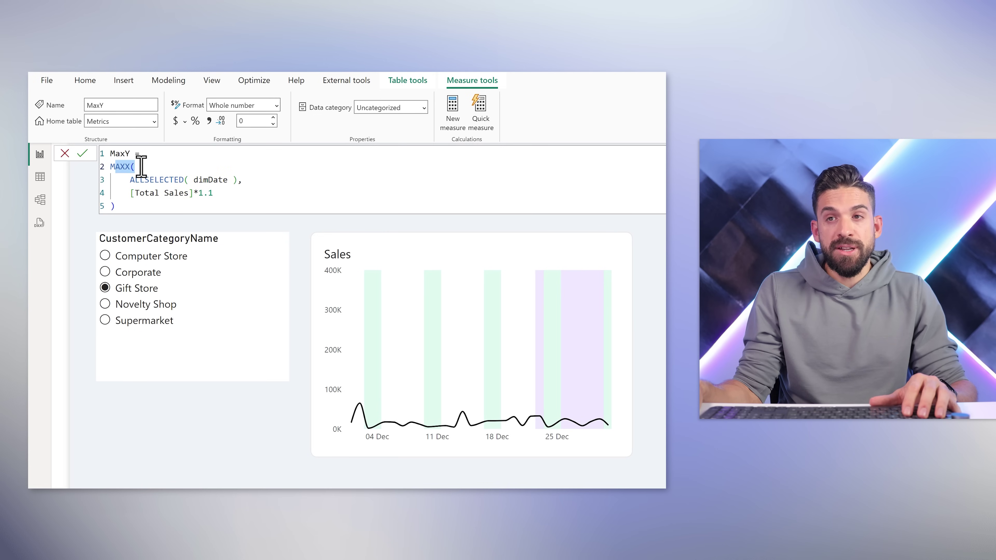
double_click(150, 181)
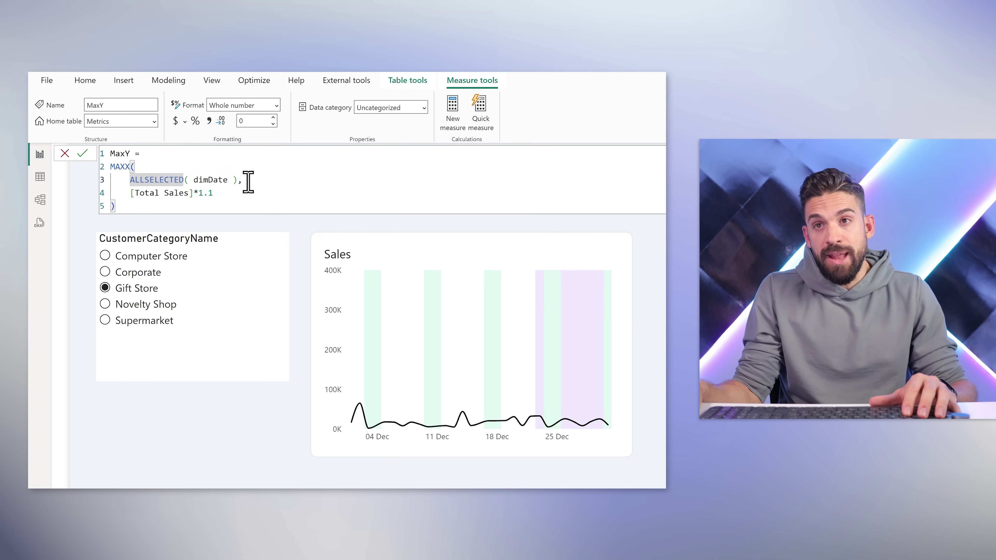
mouse_move(191, 196)
mouse_down()
mouse_move(163, 195)
mouse_move(207, 195)
mouse_up()
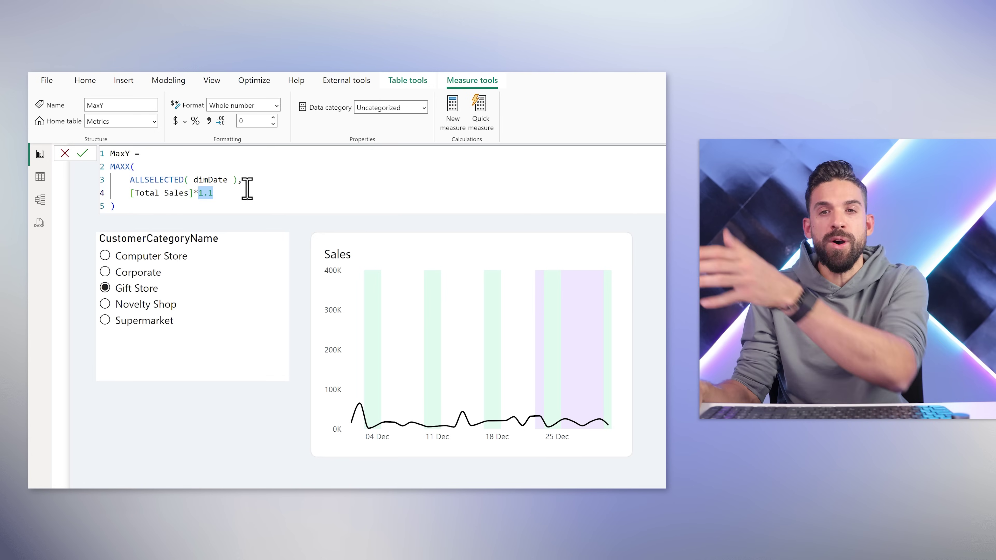
mouse_move(360, 411)
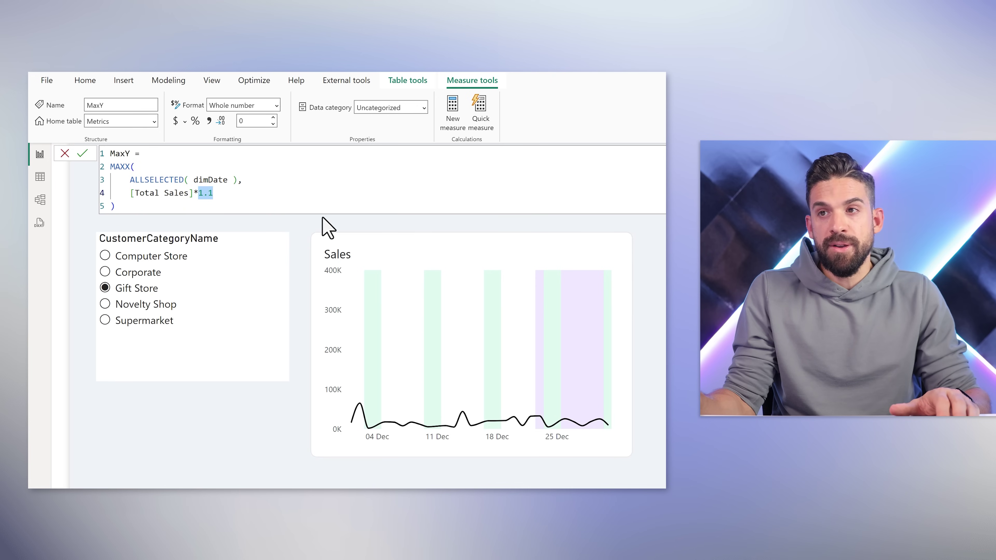
Edit the Highlight Holidays measure so it returns [MaxY] instead of the fixed value 400000.
click(404, 257)
click(651, 194)
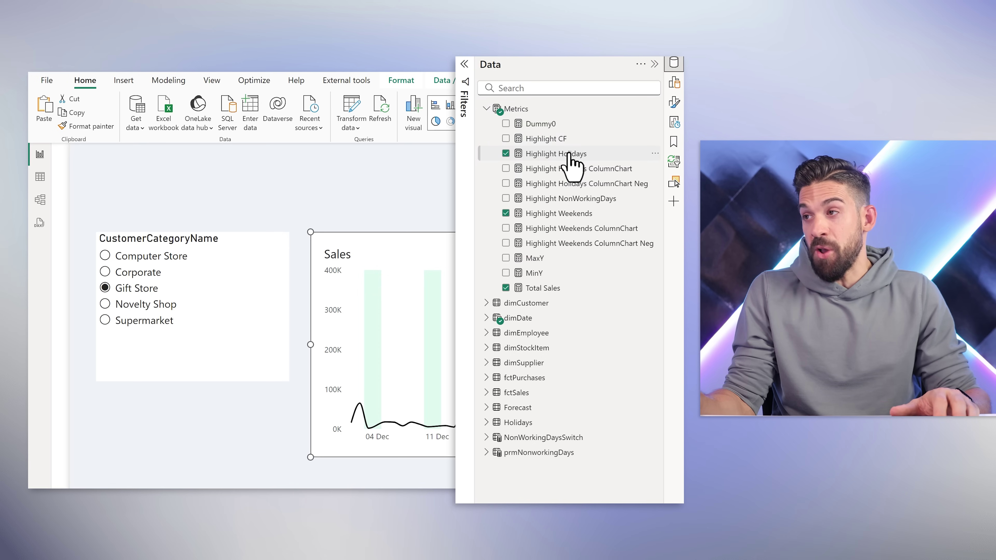
click(569, 153)
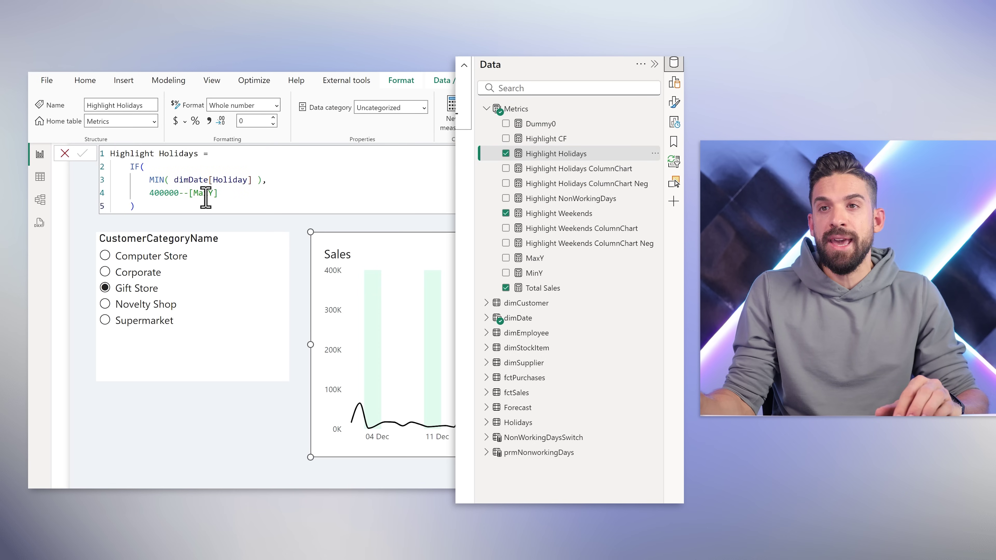
shift+click(150, 193)
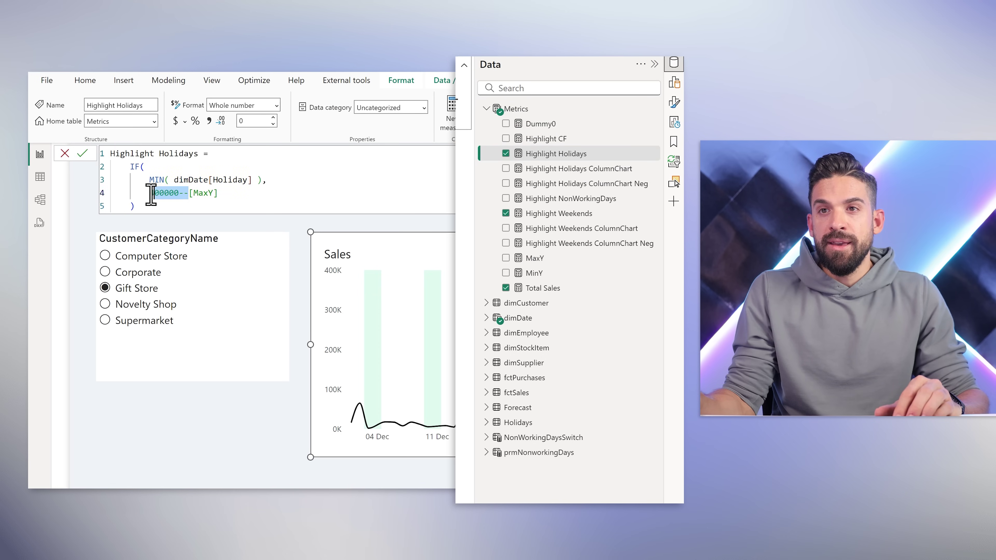
key(BackSpace)
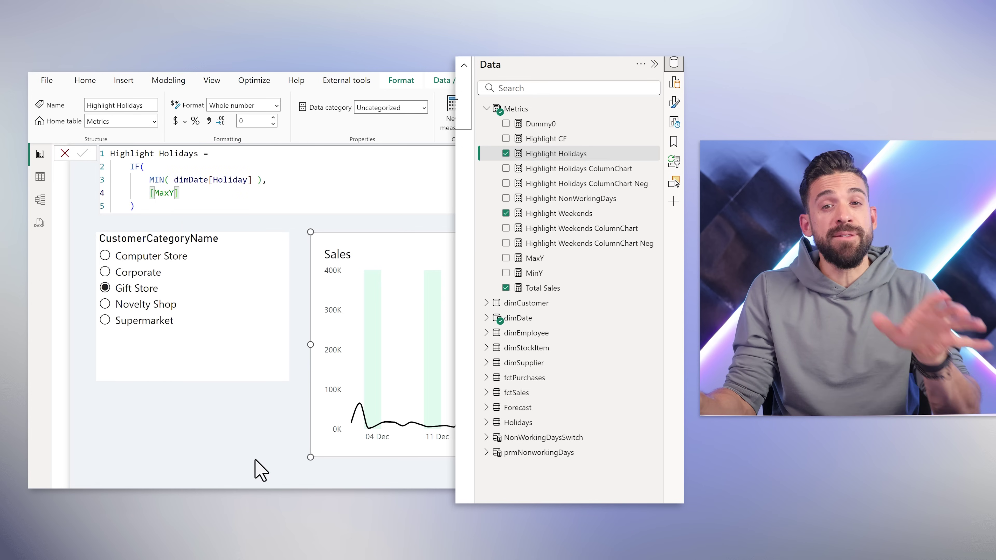
key(Return)
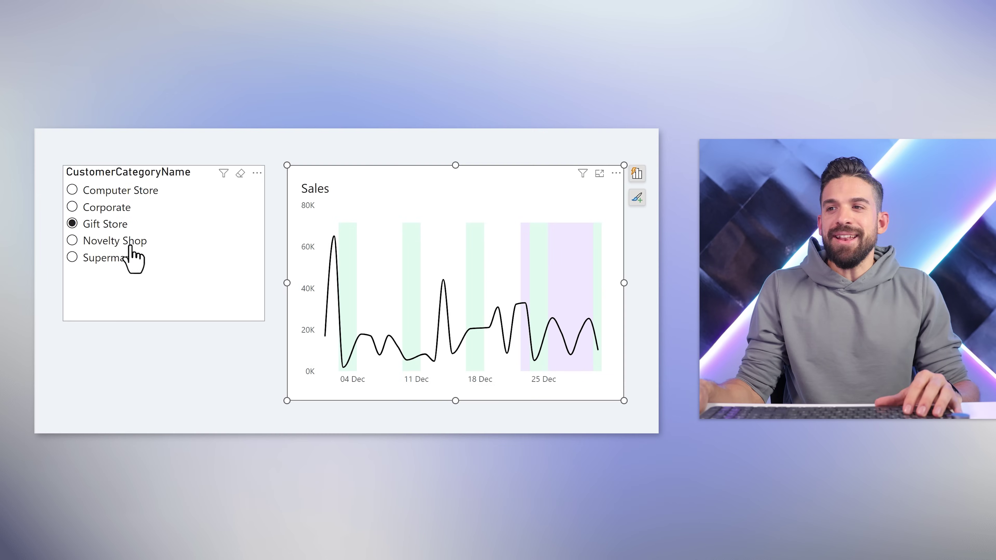
Switch the customer category slicer to Novelty Shop and on to Supermarket, and multiply the Total Sales measure by -1.
click(141, 304)
click(103, 260)
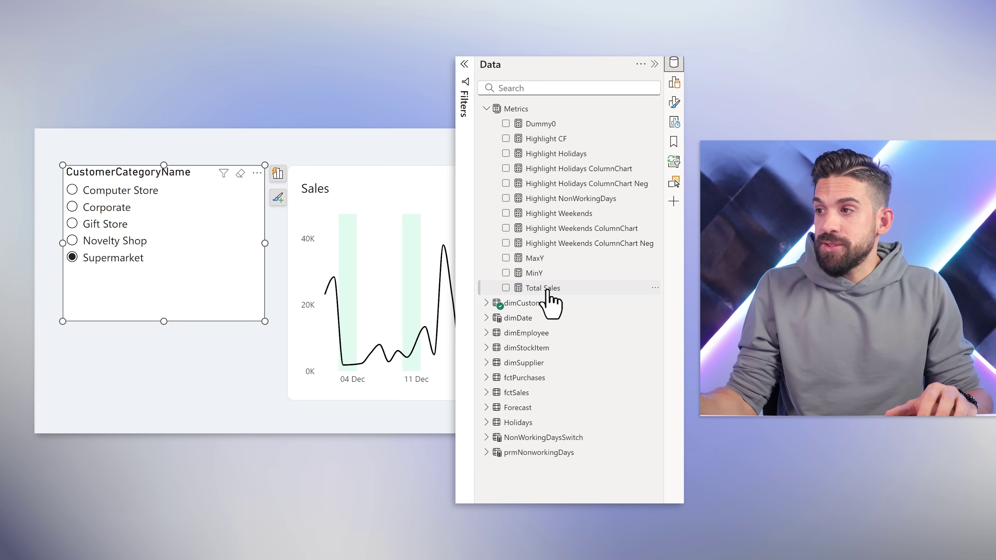
click(545, 288)
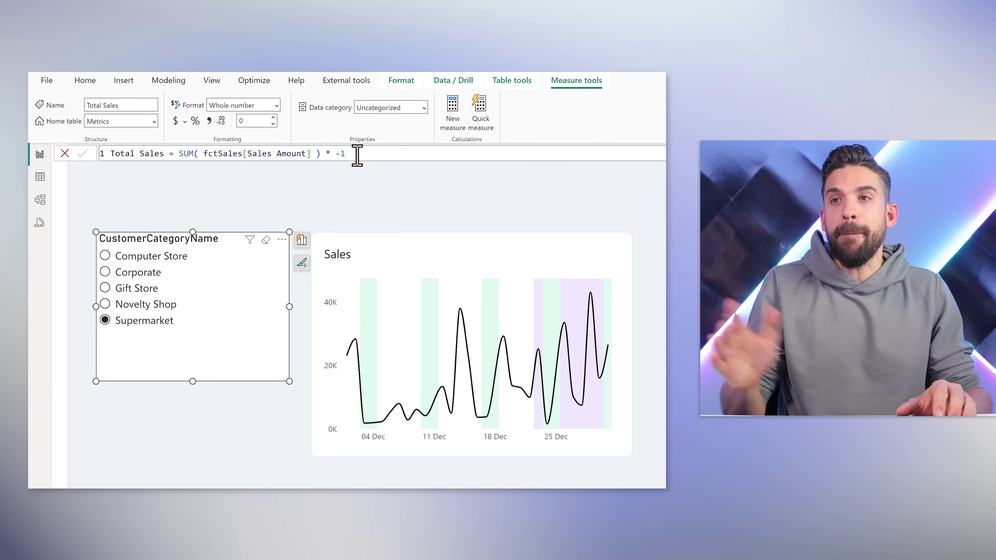
key(Return)
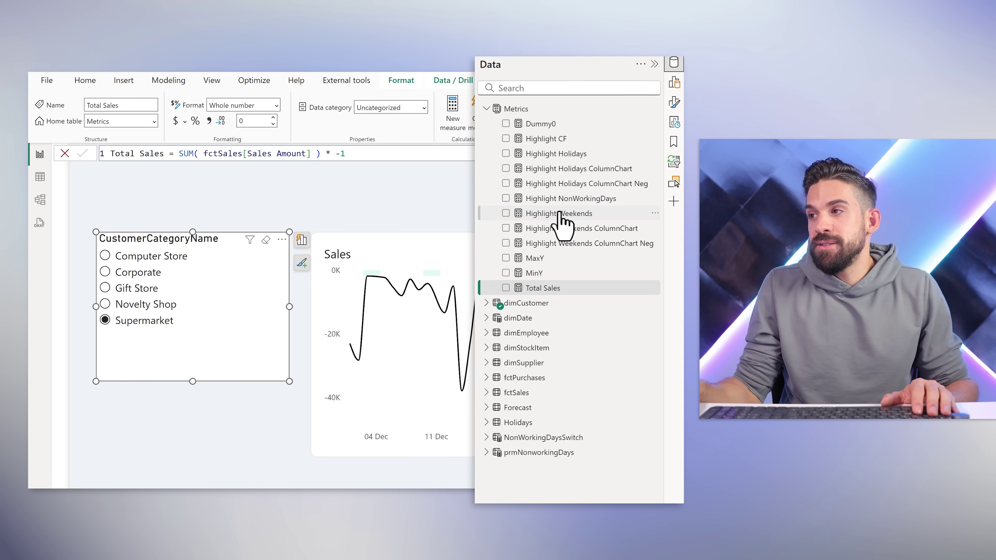
Create a measure named Highlight Weekends Neg in Metrics from the Highlight Weekends formula, returning [MinY] instead of [MaxY].
click(561, 214)
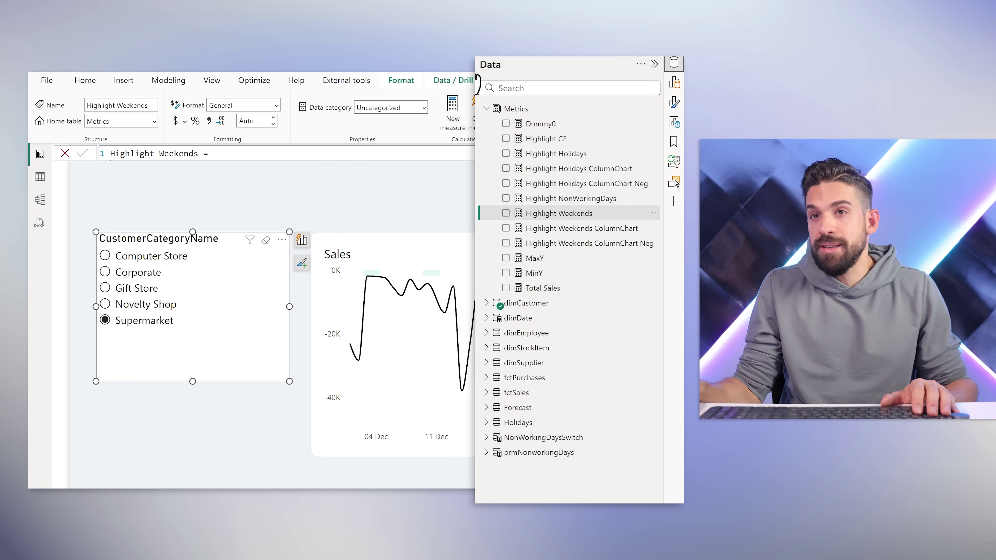
click(206, 153)
key(ctrl+a)
key(Escape)
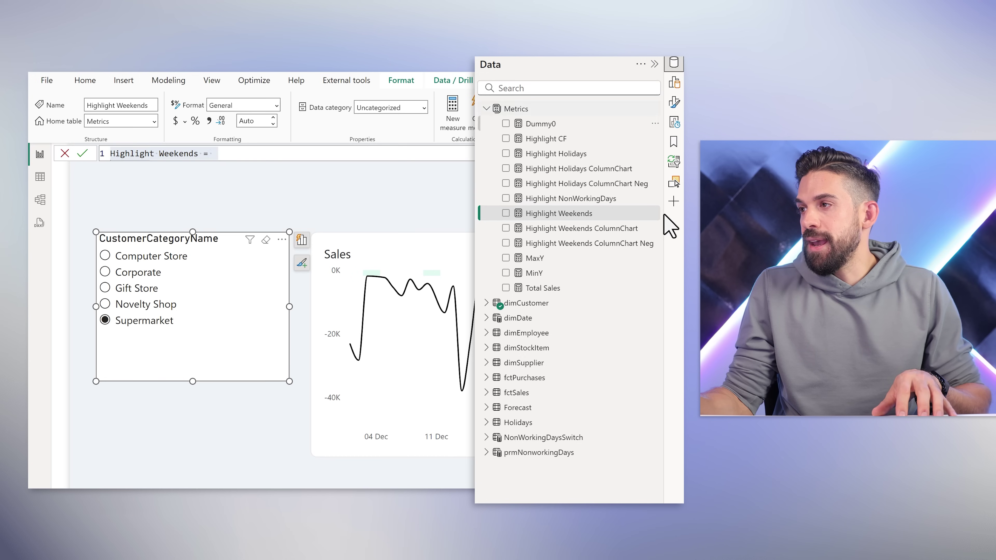
click(655, 213)
click(610, 249)
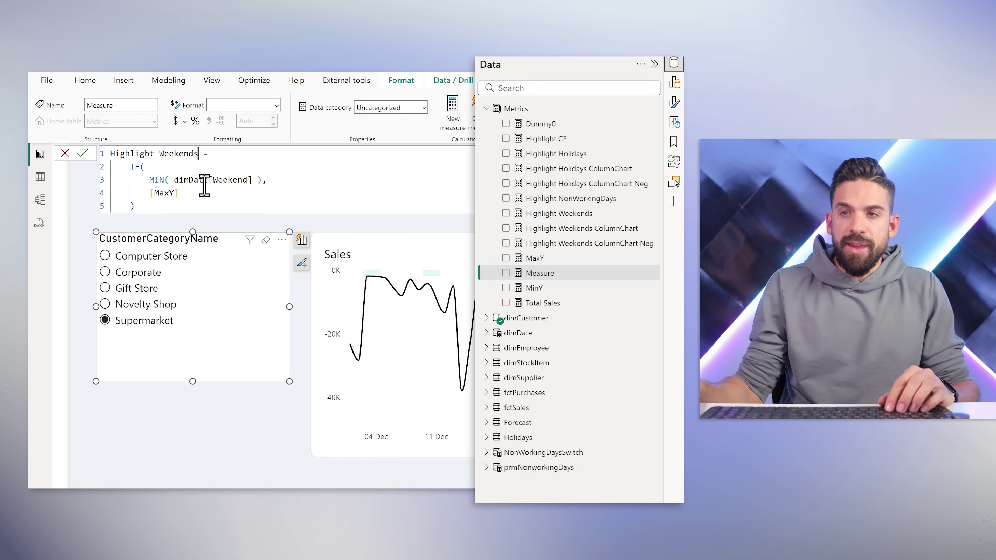
text(Neg)
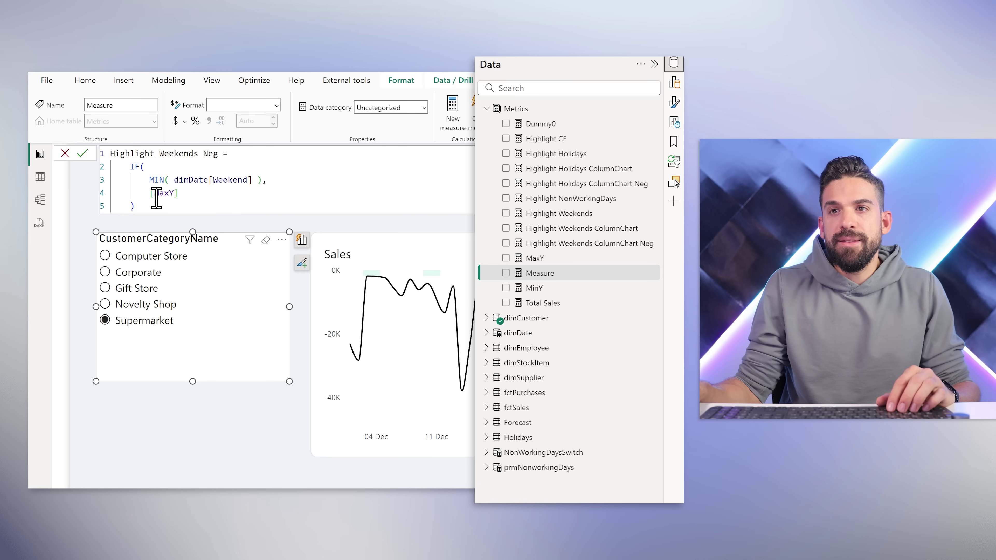
click(170, 193)
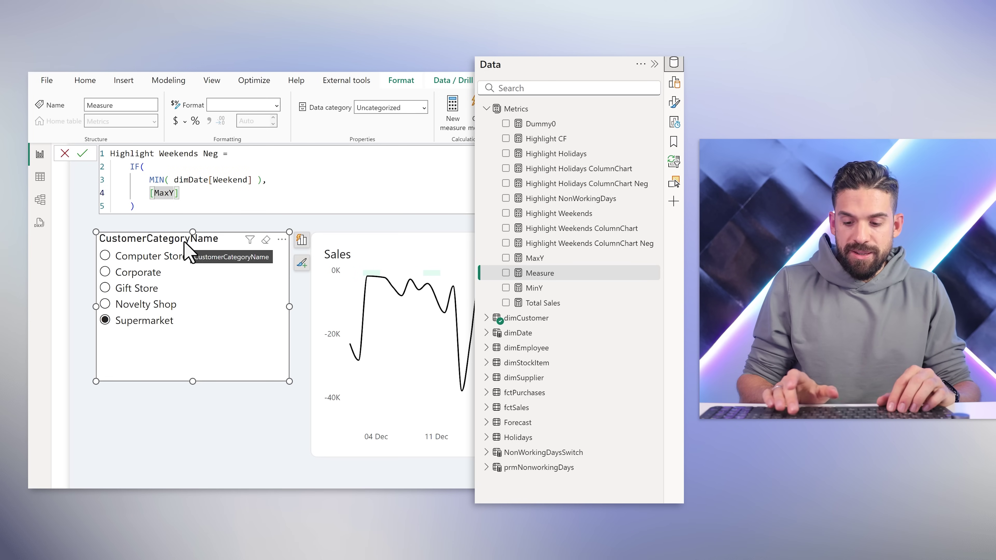
key(BackSpace)
key(BackSpace)
text(in)
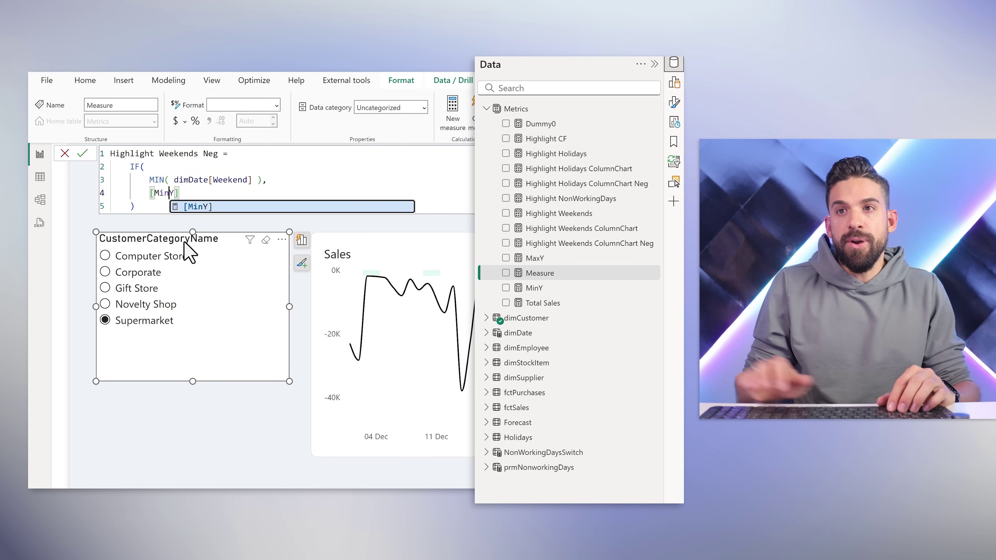
key(Return)
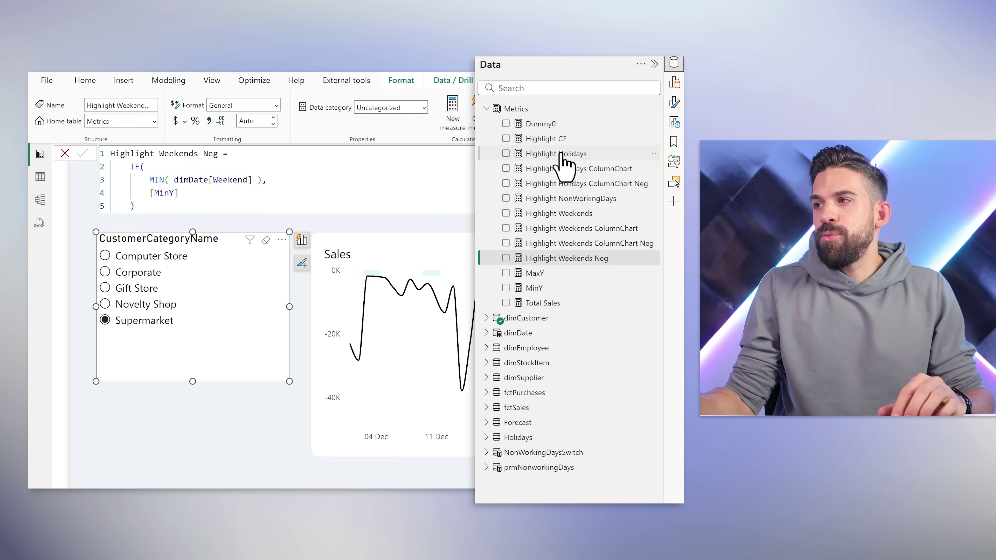
Create a measure named Highlight Holidays Neg in Metrics from the Highlight Holidays formula, returning [MinY] instead of [MaxY].
click(561, 156)
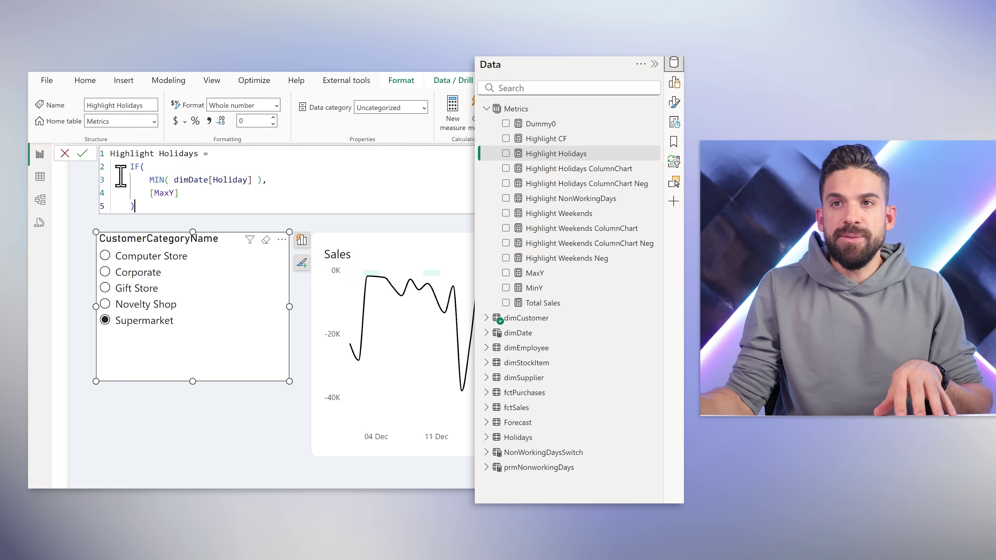
key(ctrl+a)
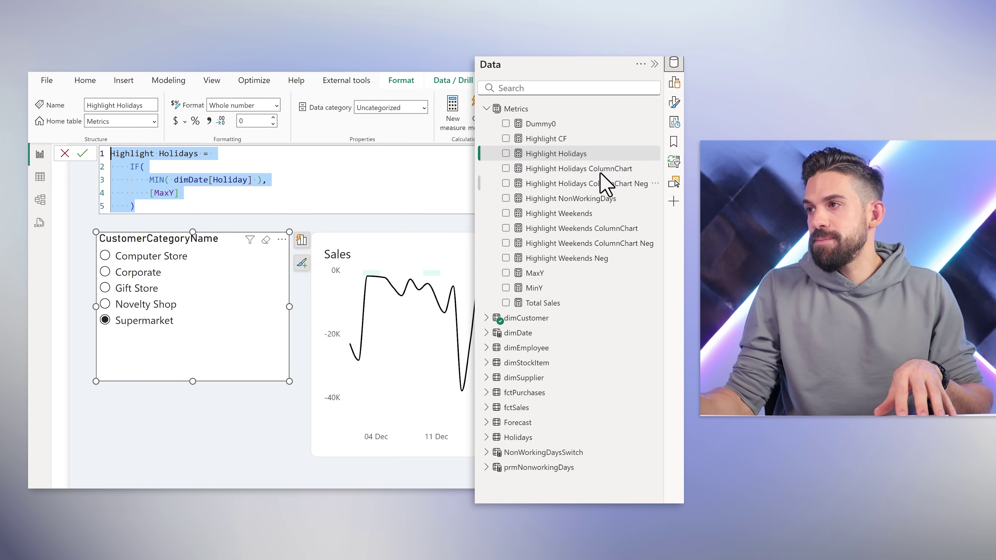
click(652, 153)
click(610, 192)
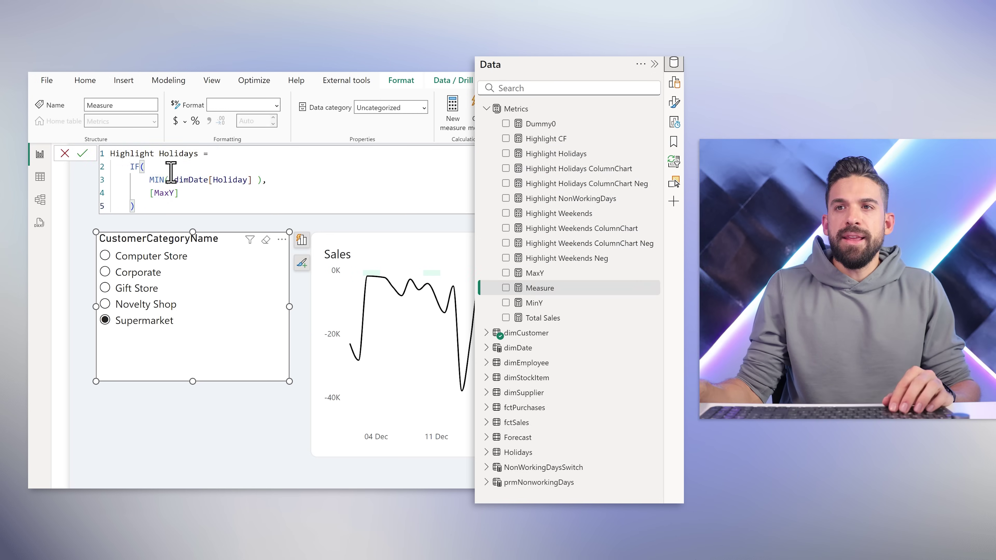
click(196, 156)
text(Neg)
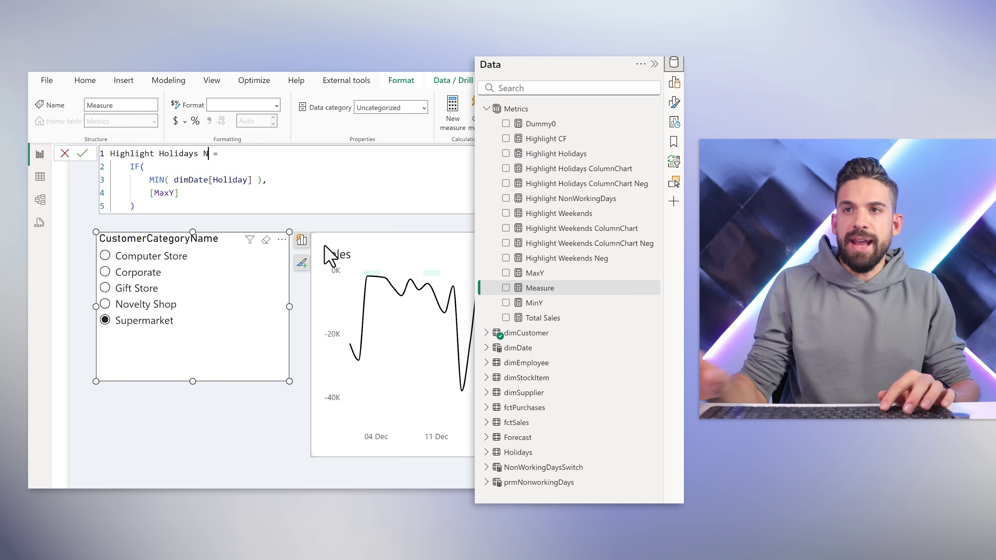
drag(167, 193, 159, 194)
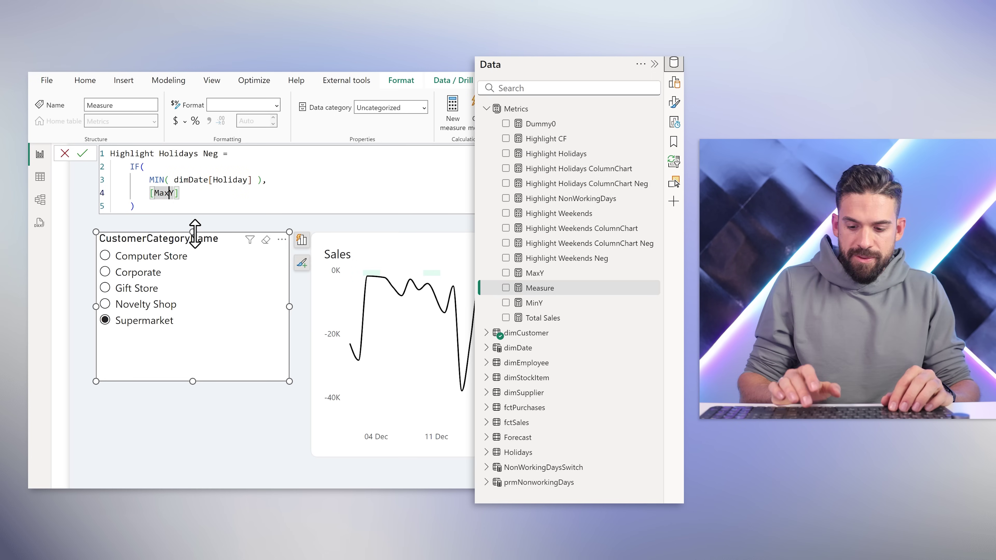
text(in)
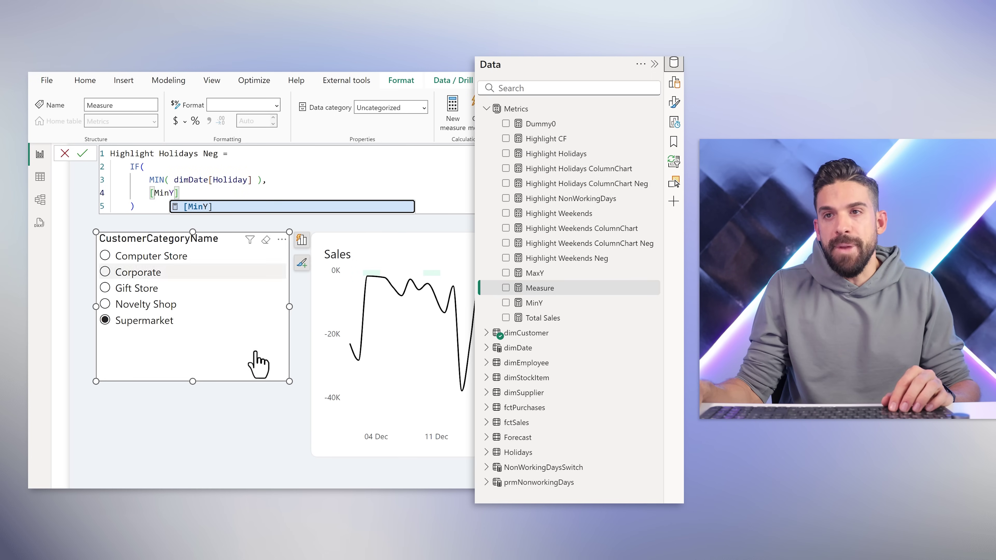
click(238, 451)
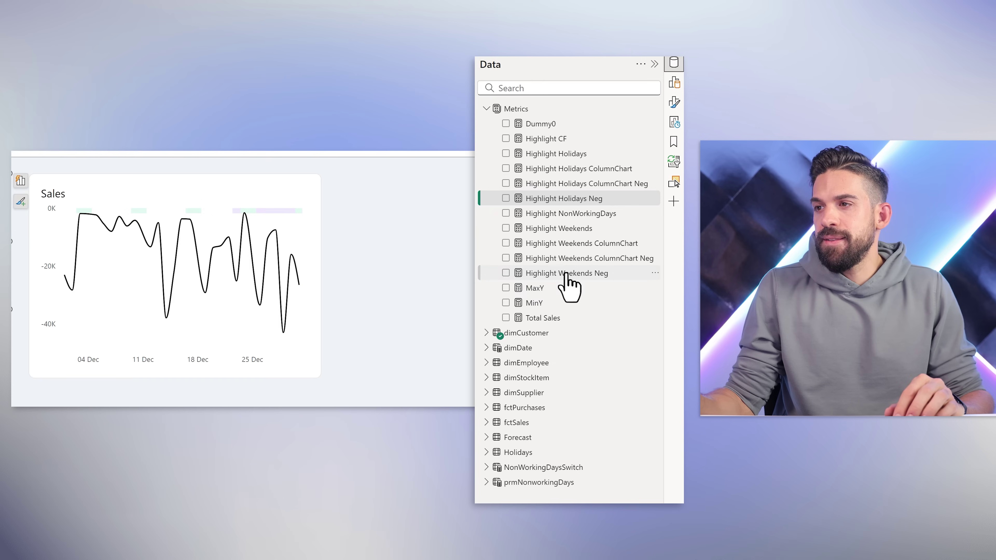
Add Highlight Weekends Neg and Highlight Holidays Neg to the Sales chart's column y-axis, with Highlight Weekends Neg placed last.
drag(565, 275, 392, 351)
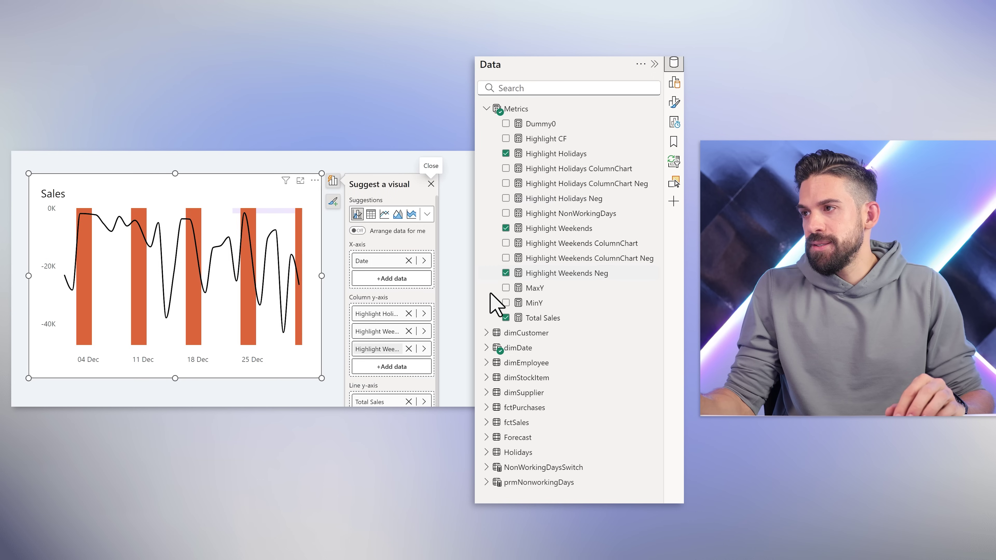
drag(570, 198, 392, 372)
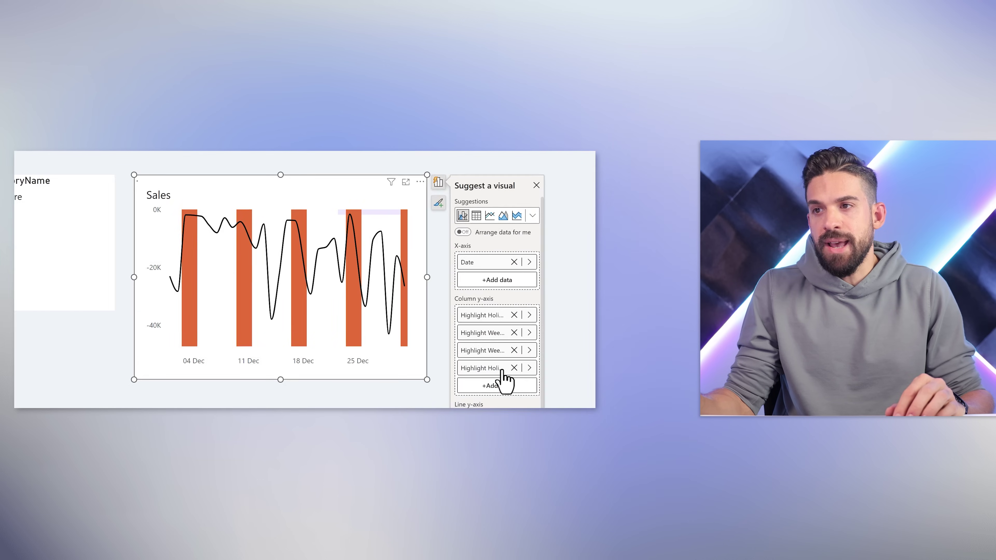
drag(595, 351, 603, 392)
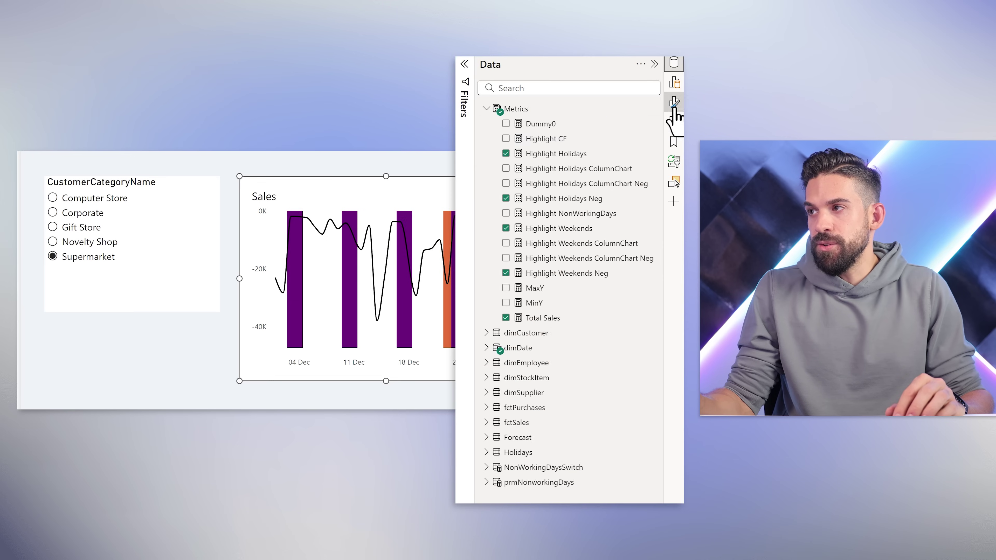
Set the column colour of the Highlight Weekends Neg series to the recently used light green.
click(674, 106)
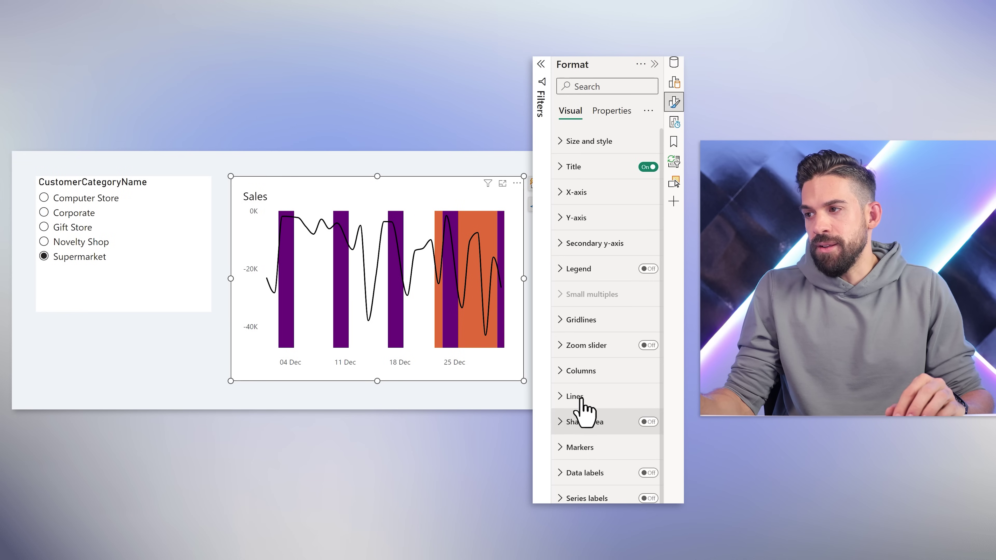
click(587, 372)
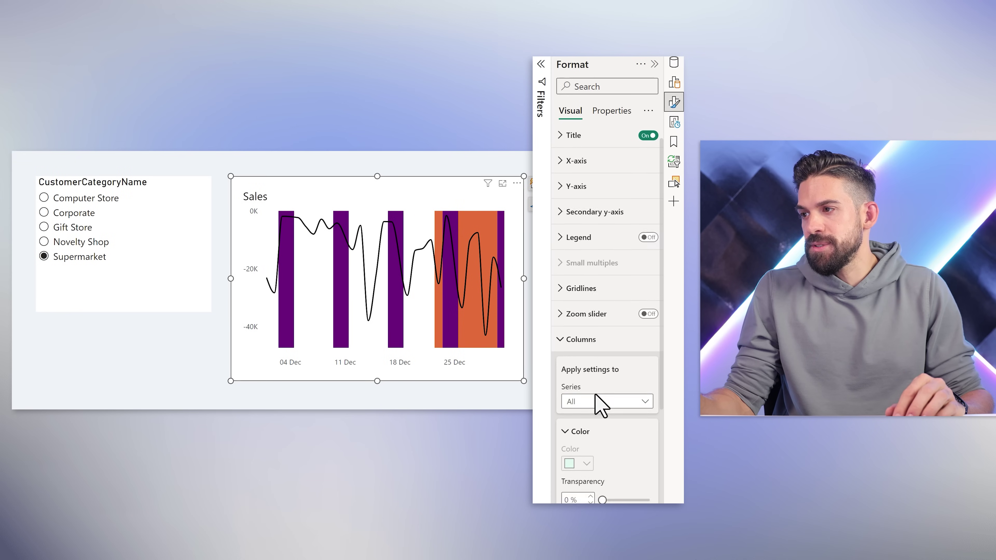
click(594, 306)
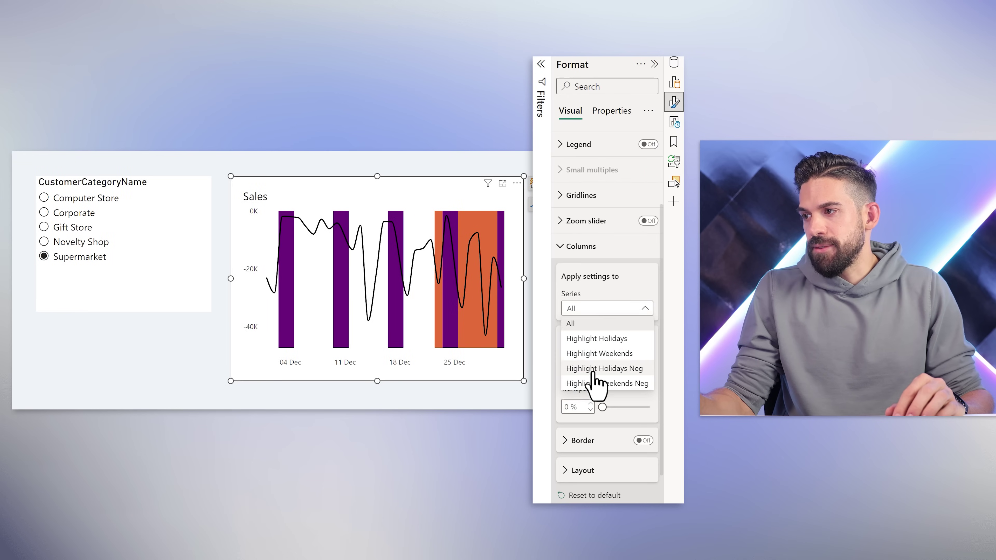
click(597, 392)
click(584, 372)
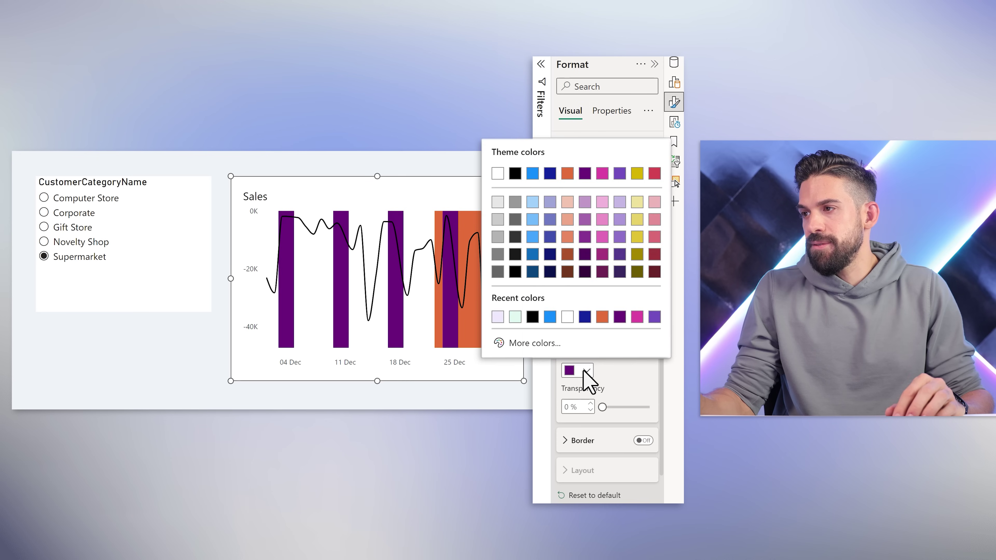
click(507, 317)
click(607, 390)
Set the column colour of the Highlight Holidays Neg series to the recently used light purple and deselect the chart.
click(605, 308)
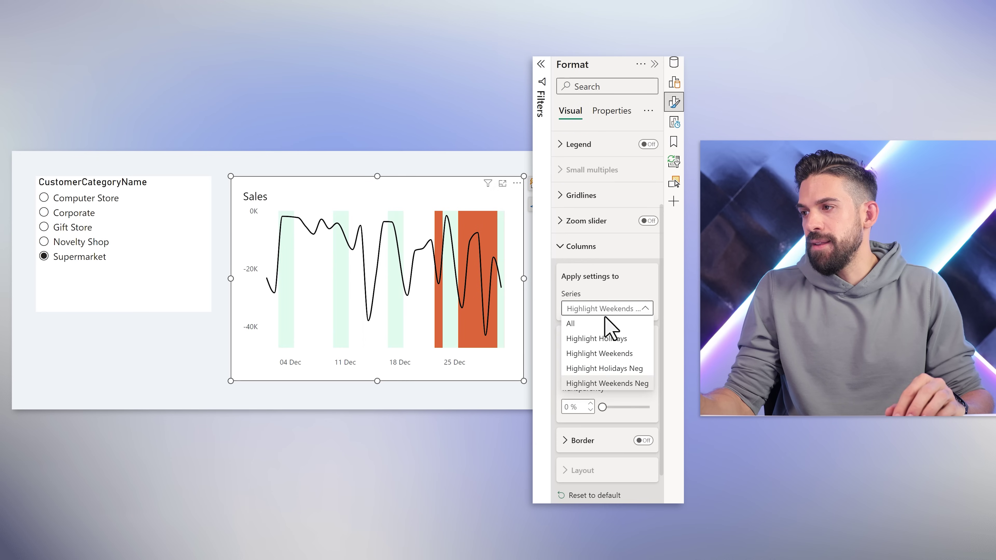
click(612, 375)
click(585, 373)
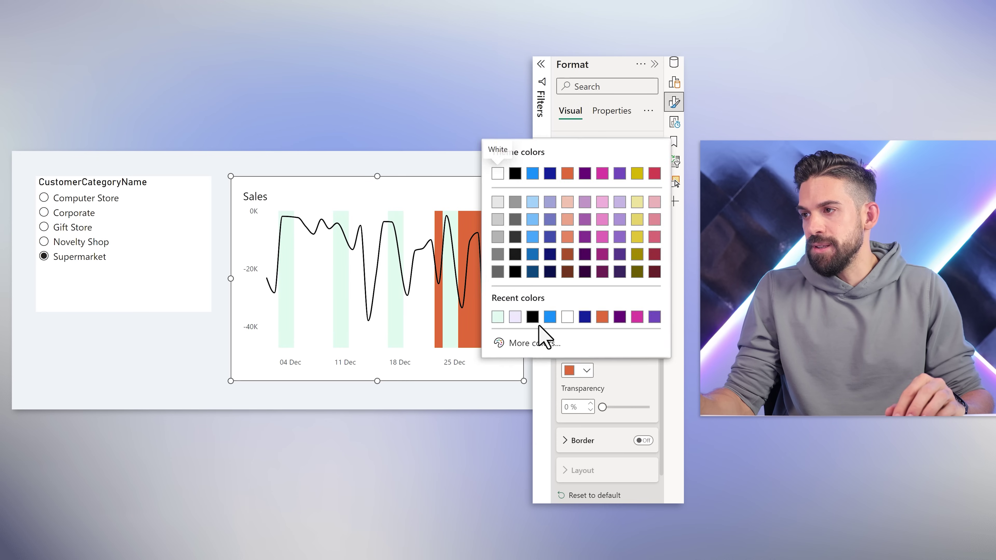
click(514, 317)
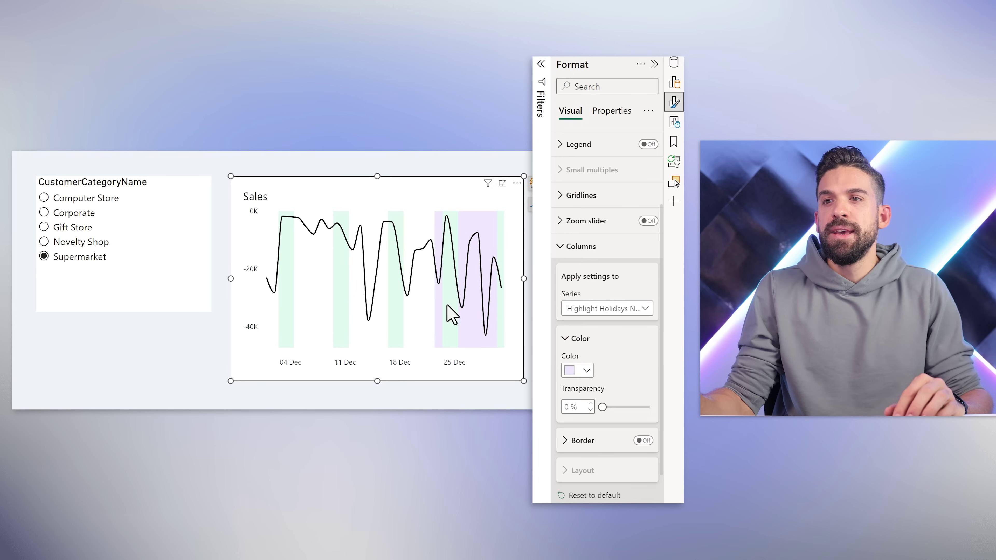
key(Escape)
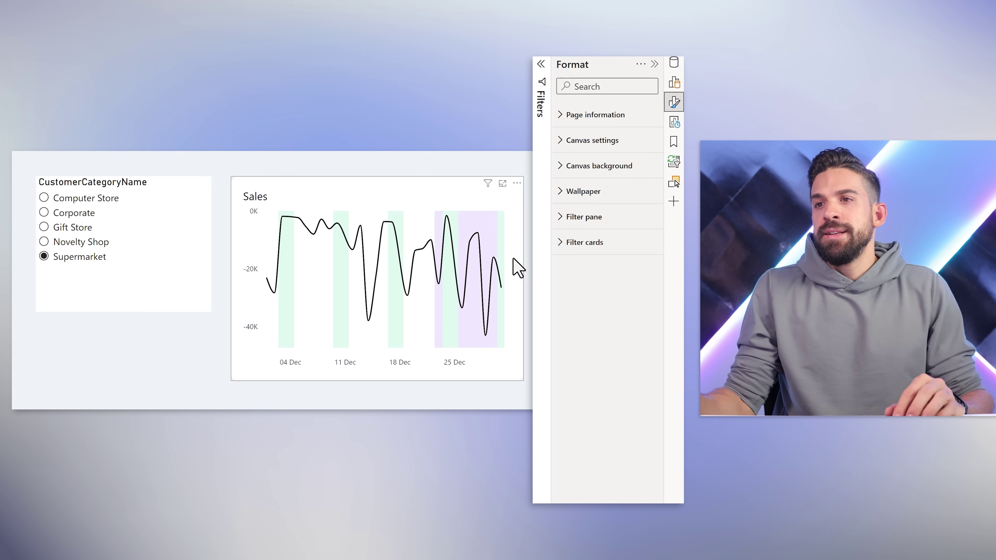
Show the Sales chart's secondary y-axis values to compare both axis ranges, hide them again, and review the y-axis range settings.
click(502, 271)
click(594, 244)
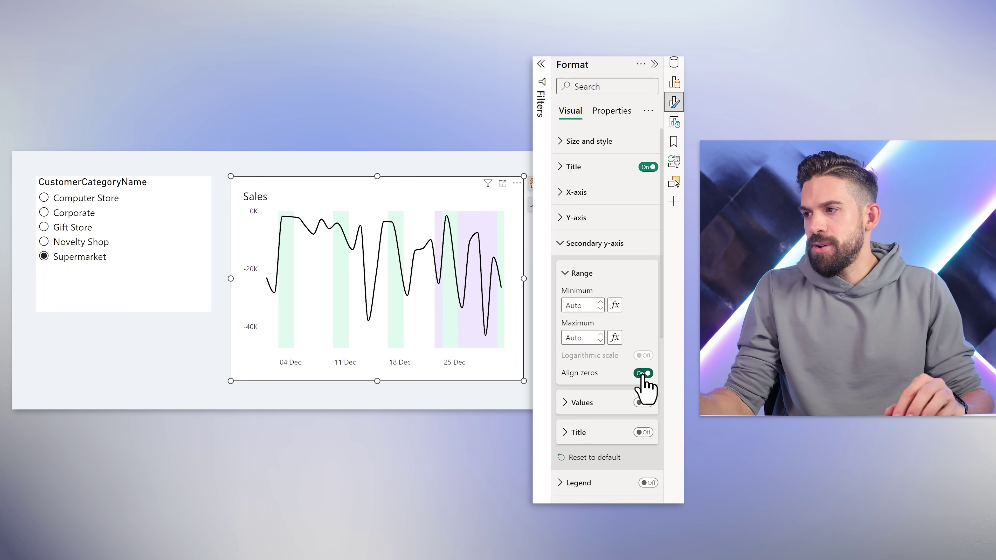
click(642, 402)
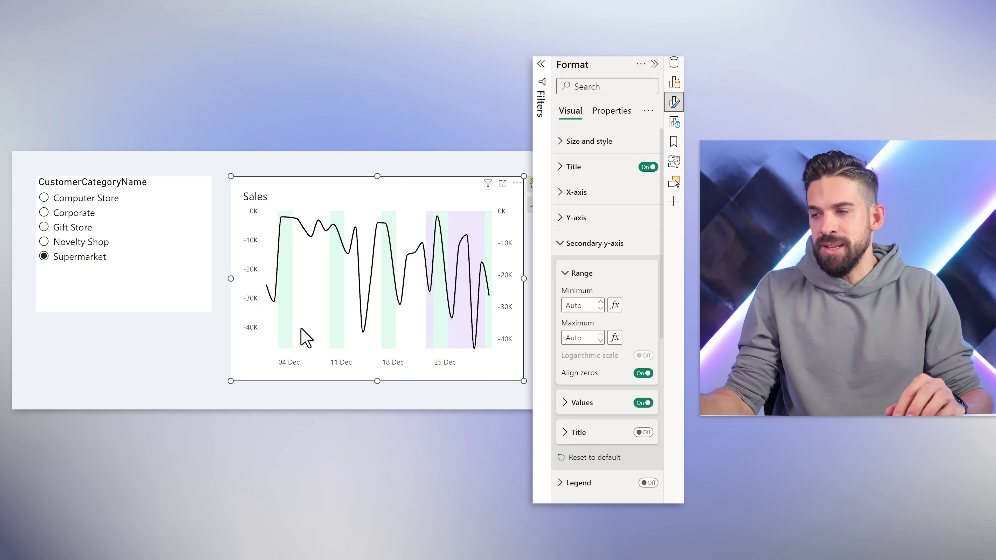
click(642, 403)
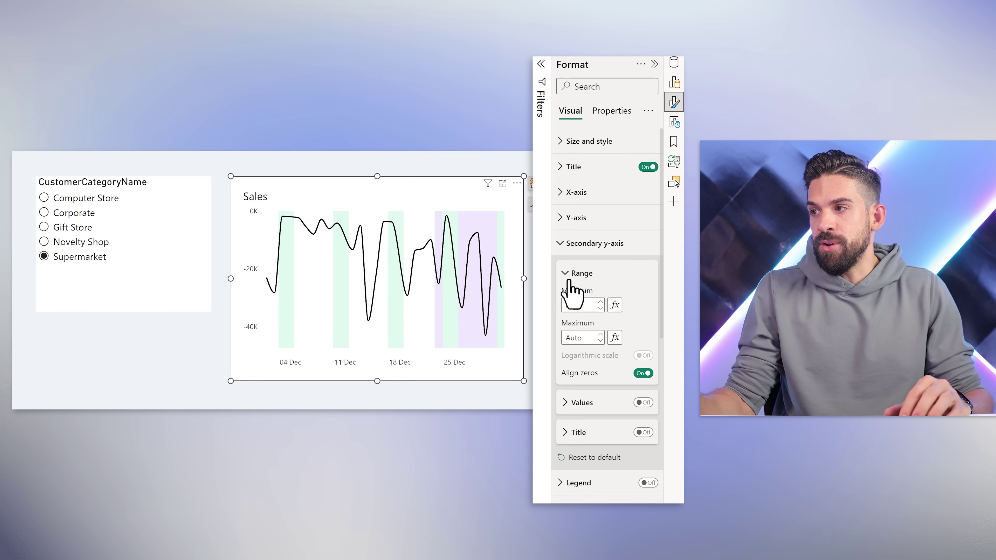
click(588, 217)
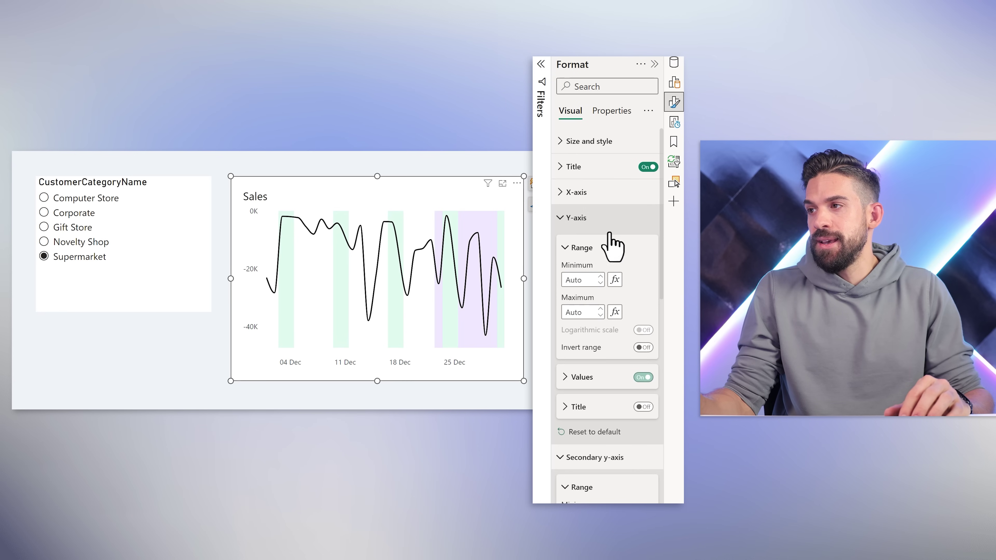
click(587, 219)
click(584, 244)
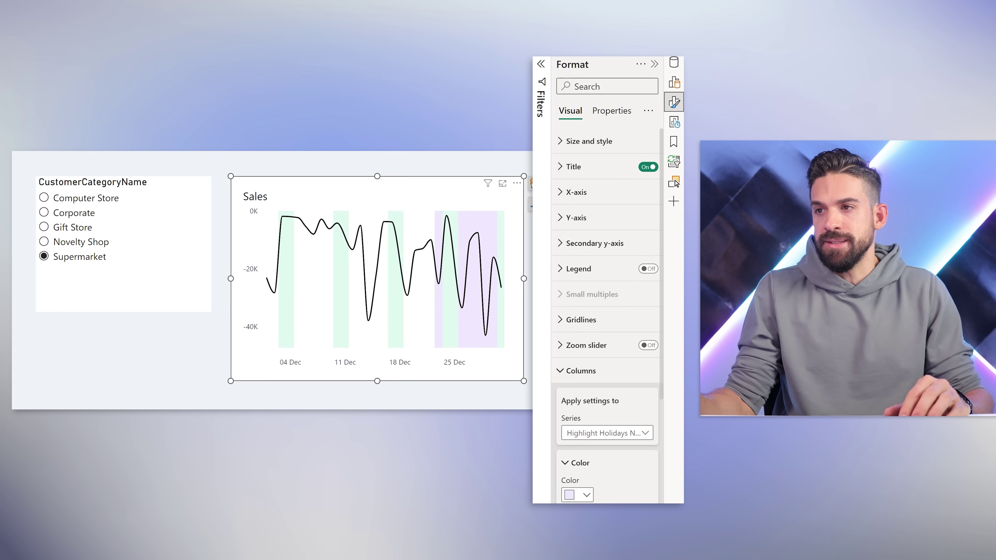
Remove the multiplication by -1 from the Total Sales measure.
click(673, 63)
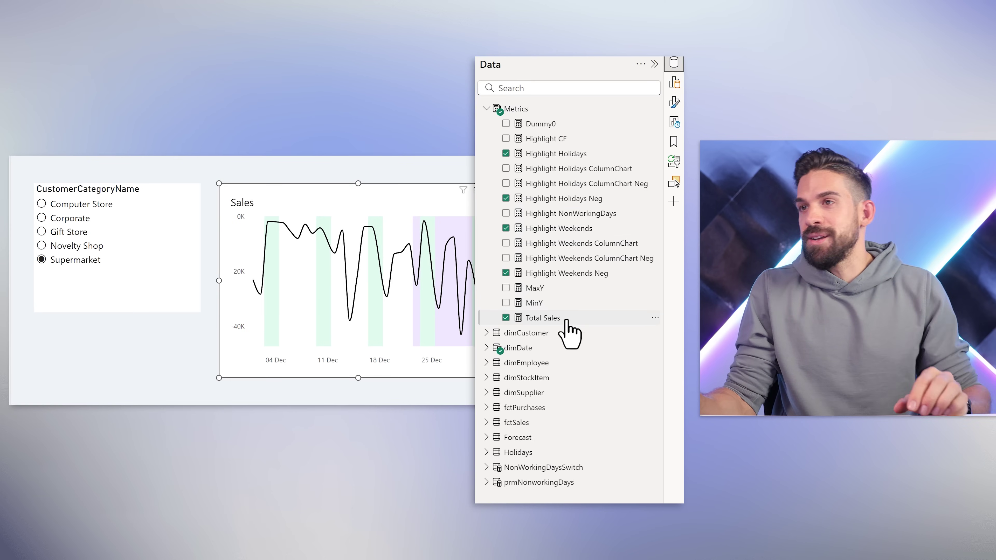
click(543, 318)
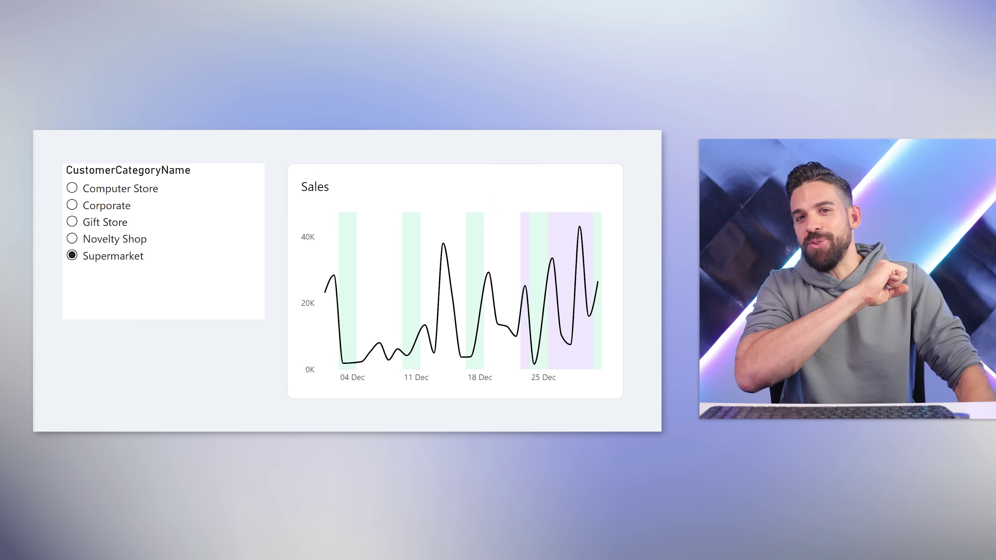
Move Total Sales from the Sales chart's line y-axis to the end of its column y-axis.
click(500, 194)
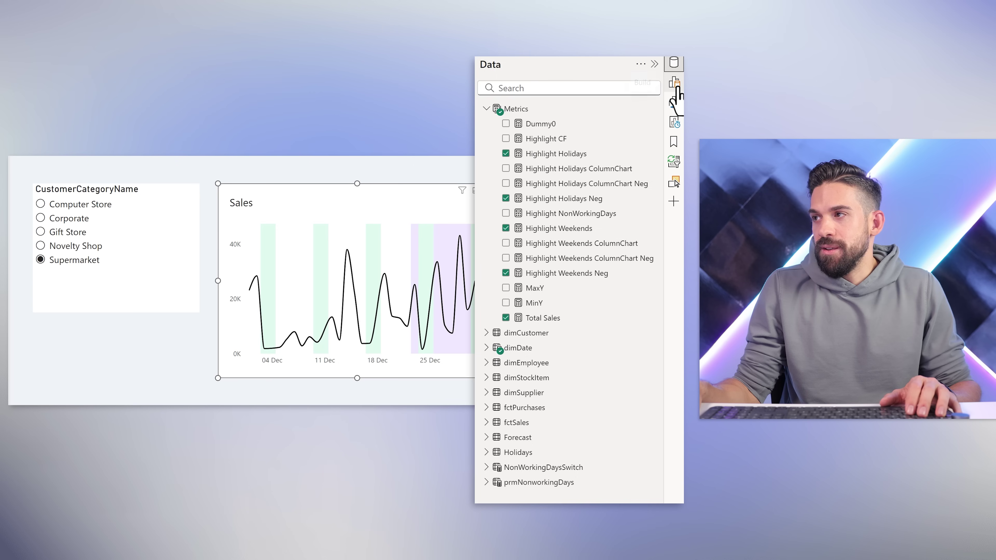
click(676, 88)
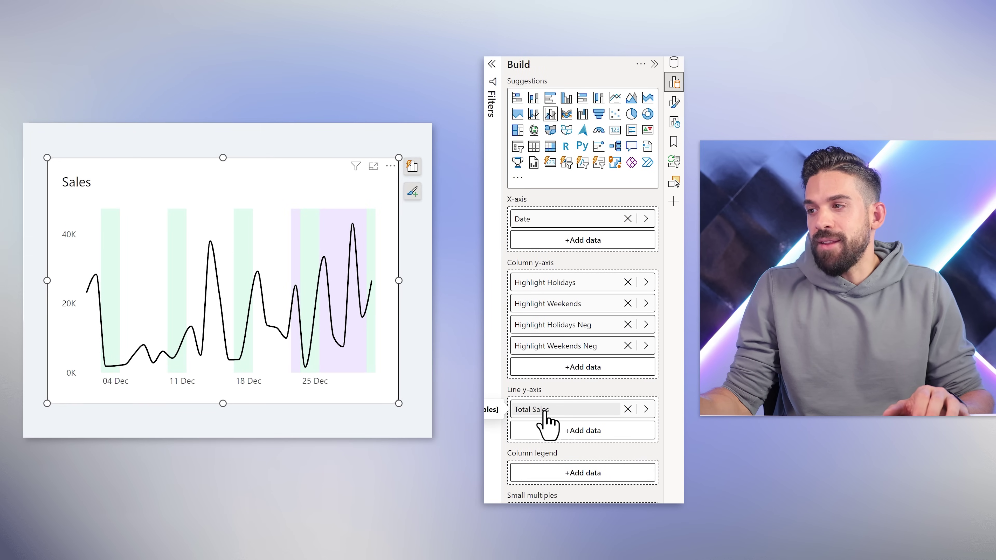
drag(545, 412, 553, 379)
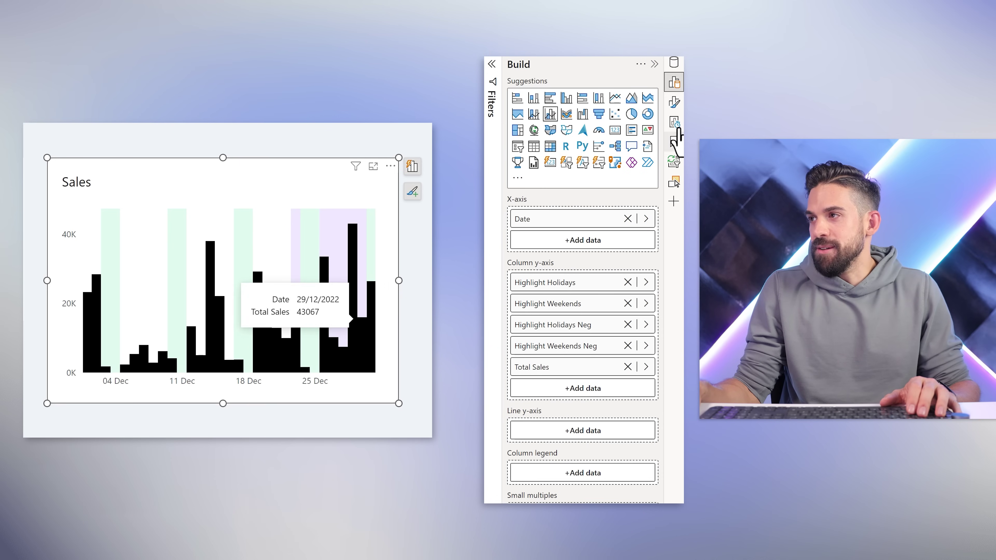
Set the space between series to 39% for all columns of the Sales chart.
click(674, 102)
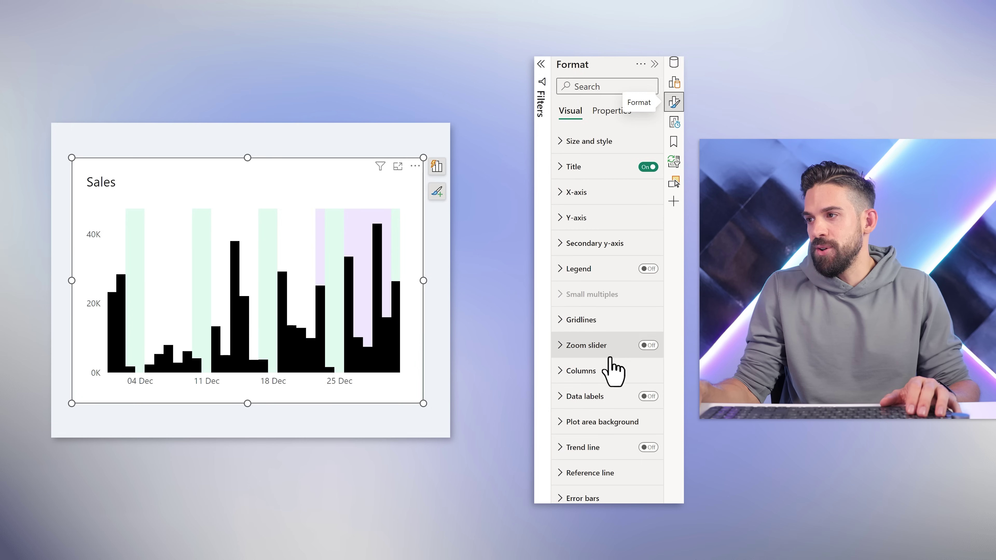
click(606, 369)
scroll(606, 376, down, 5)
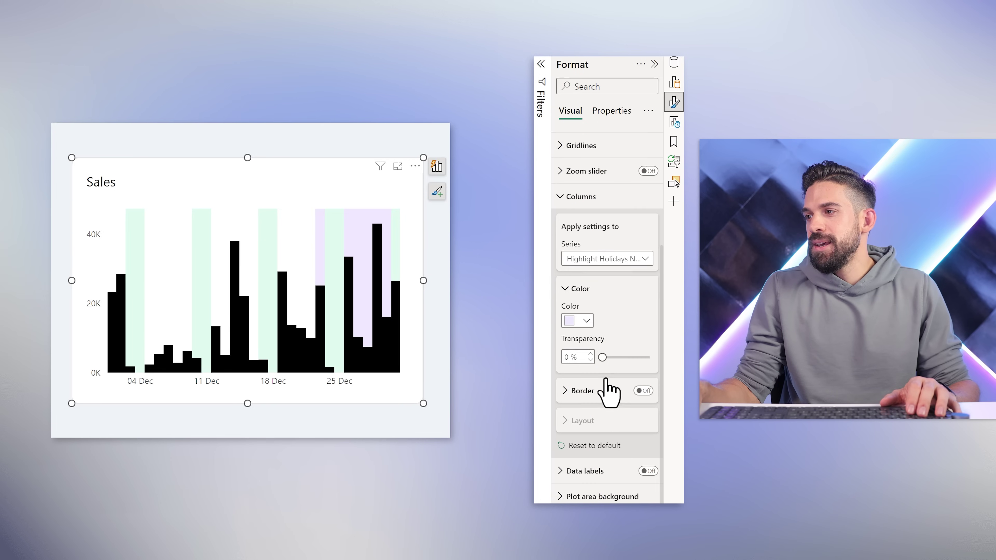
click(607, 251)
click(591, 262)
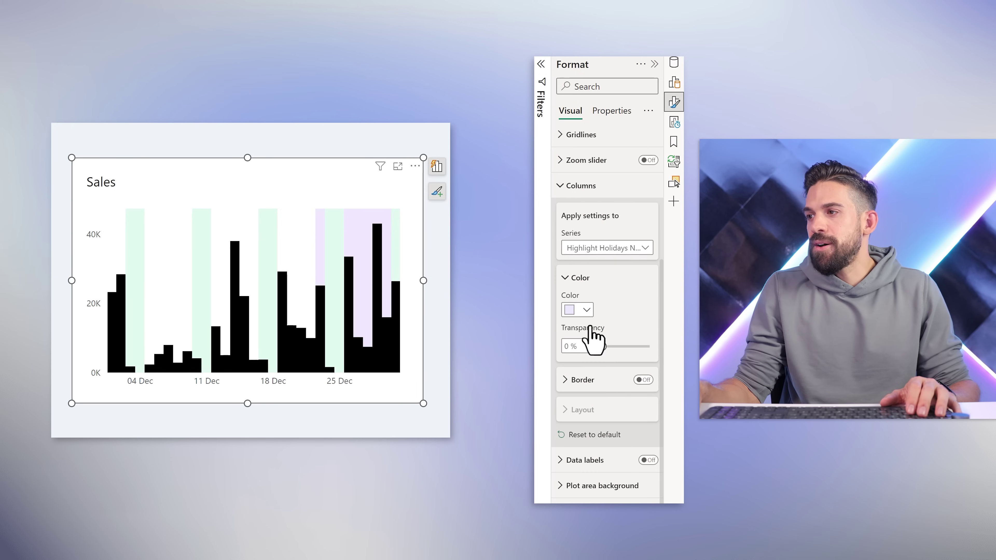
click(593, 410)
drag(649, 397, 644, 397)
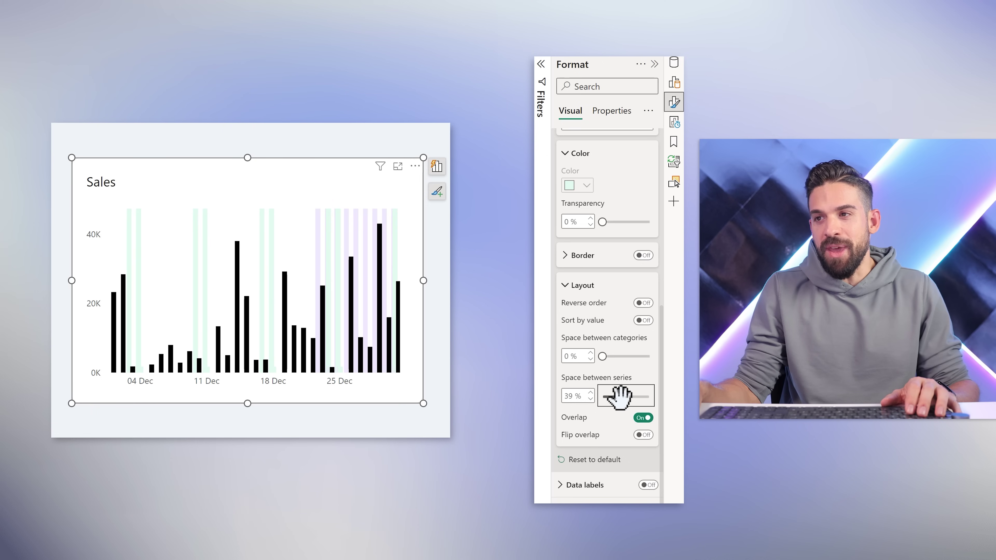
Check whether the column layout can be set for the Total Sales series alone, and return the series selection to All.
scroll(617, 325, up, 3)
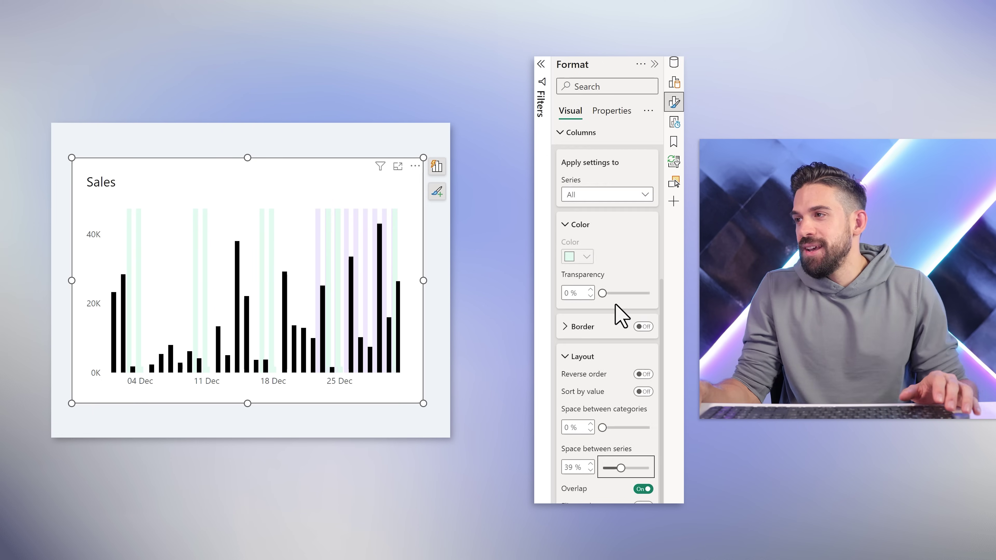
scroll(621, 316, up, 2)
click(595, 248)
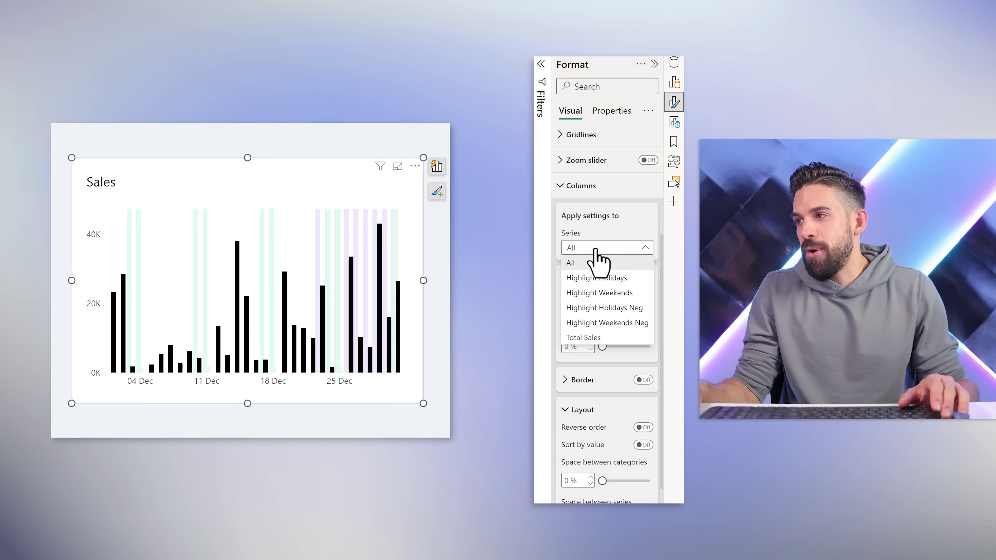
click(598, 338)
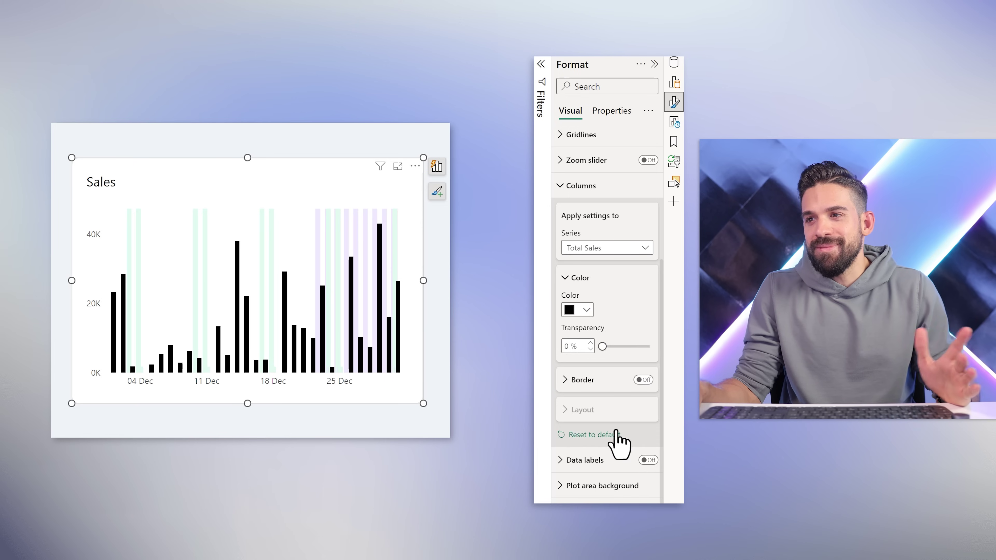
click(615, 249)
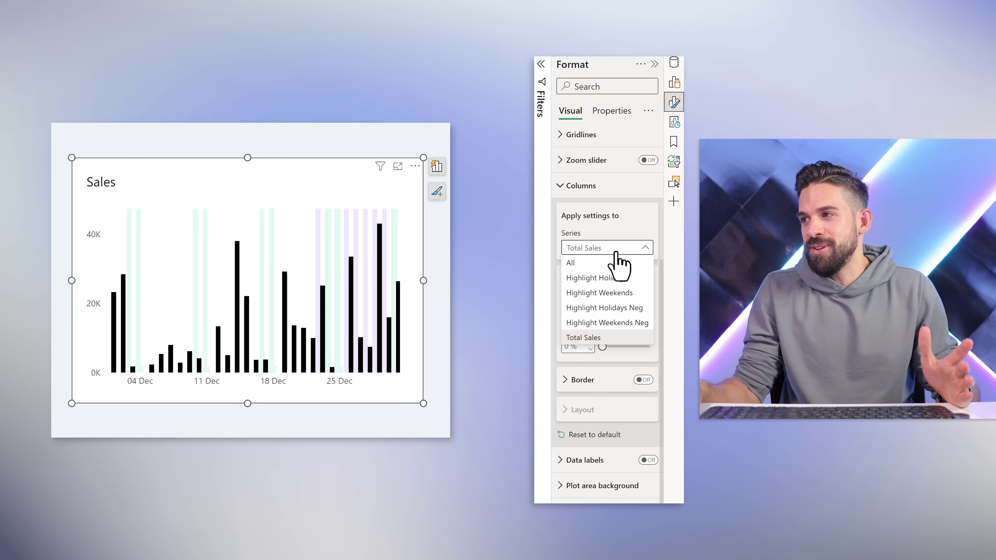
key(Escape)
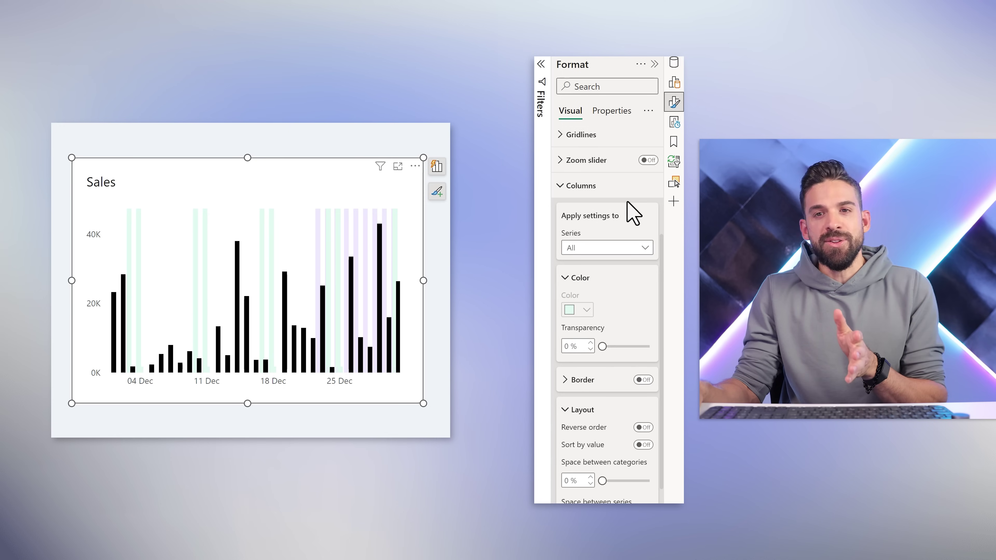
Move all four highlight measures from the Sales chart's column y-axis to its line y-axis and turn on Shade area.
click(674, 83)
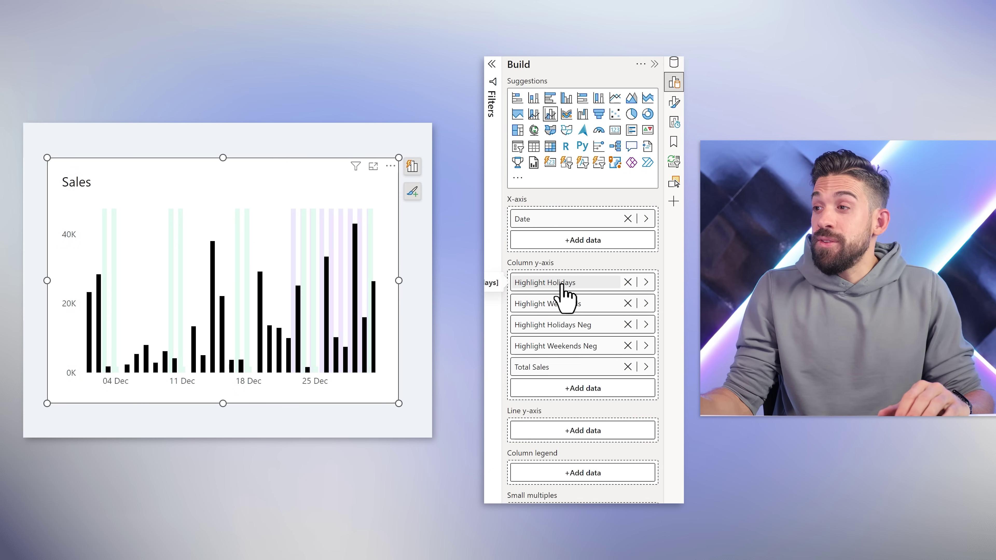
drag(564, 293, 578, 422)
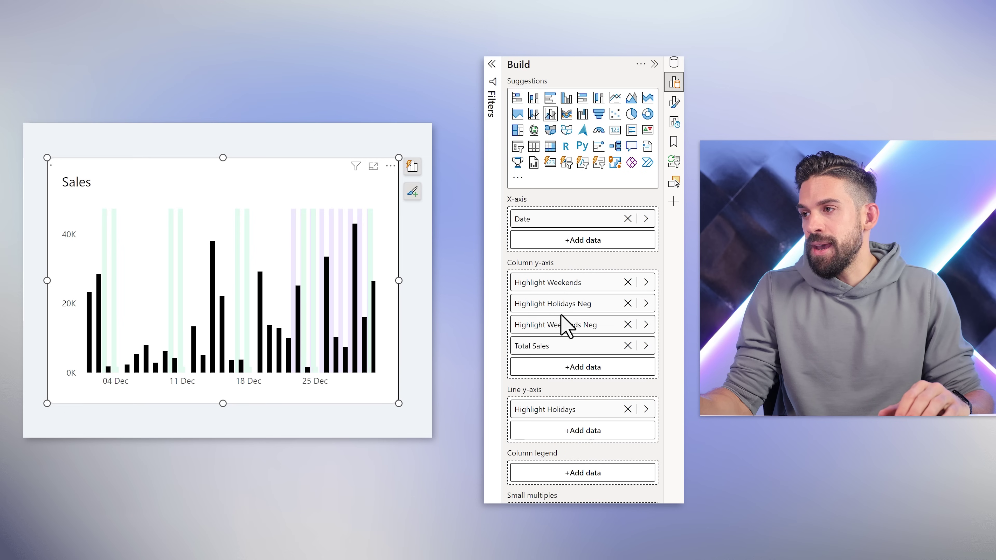
drag(569, 289, 583, 417)
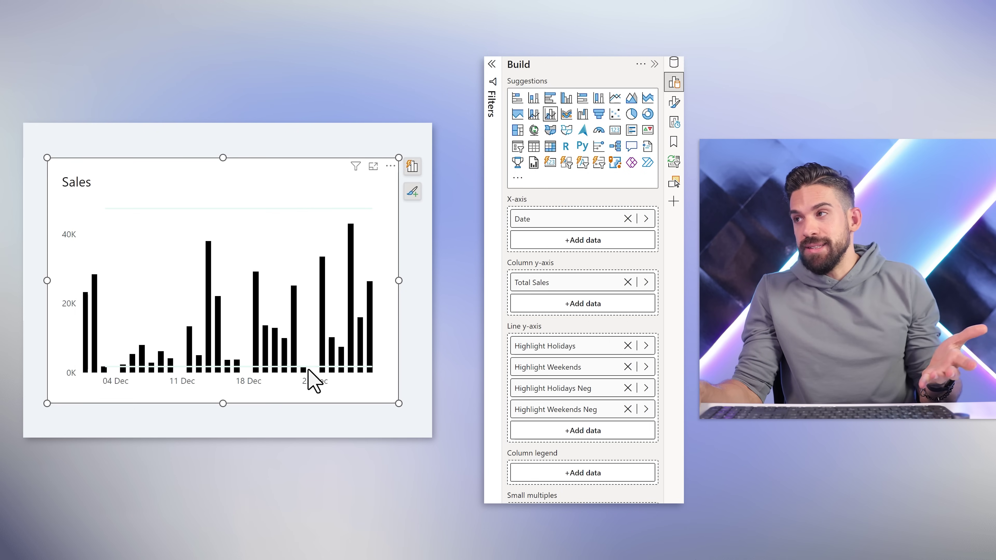
click(674, 104)
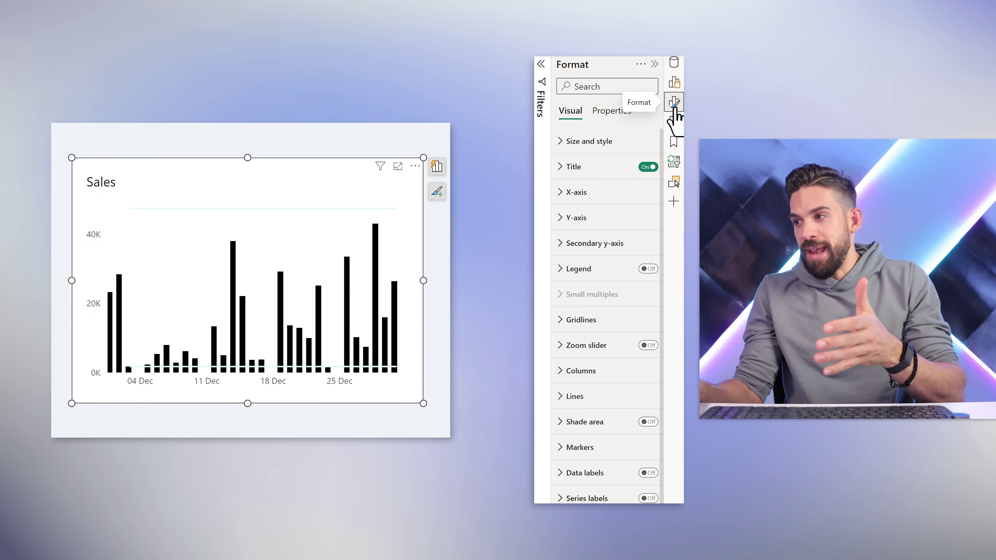
click(648, 422)
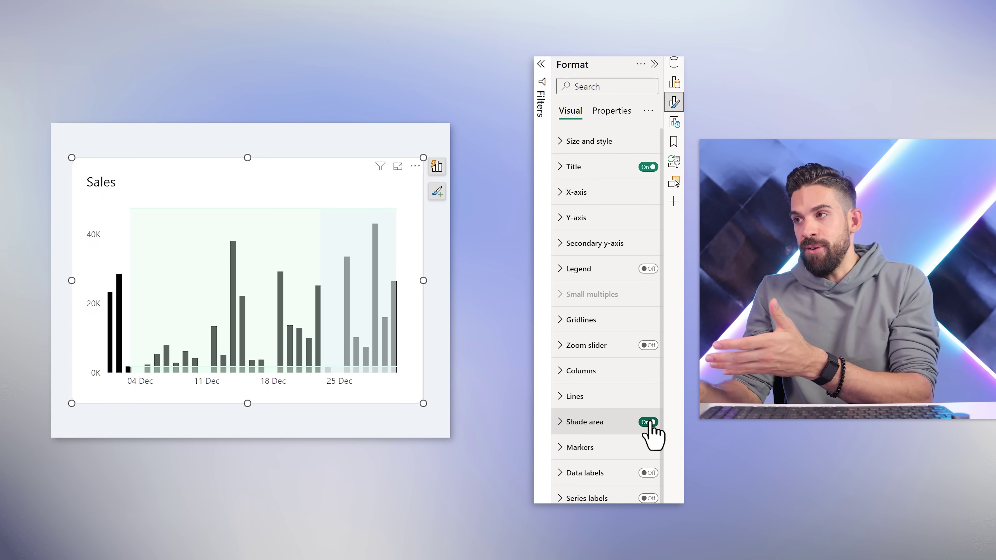
Base the minimum of the Sales chart's y-axis range on the MinY measure.
click(584, 222)
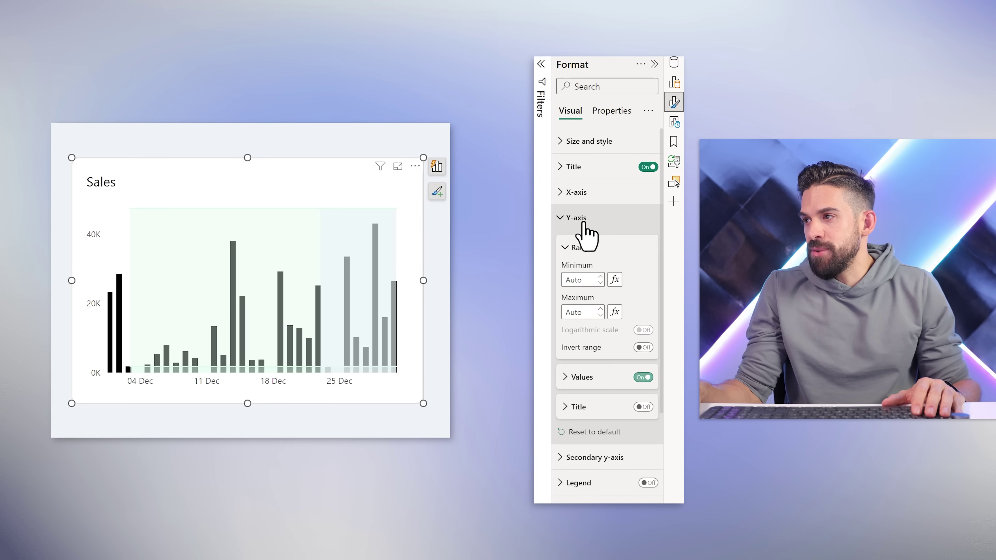
click(614, 280)
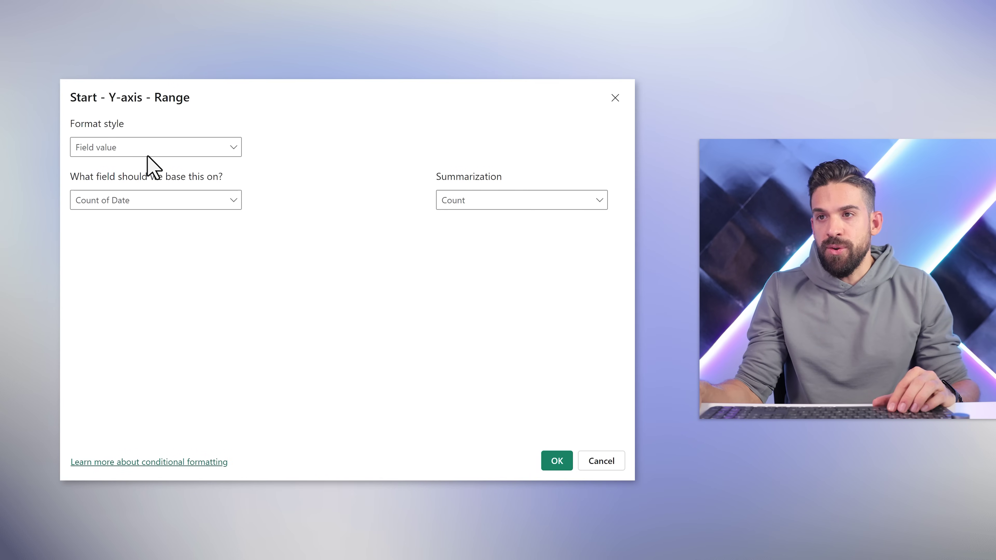
click(153, 208)
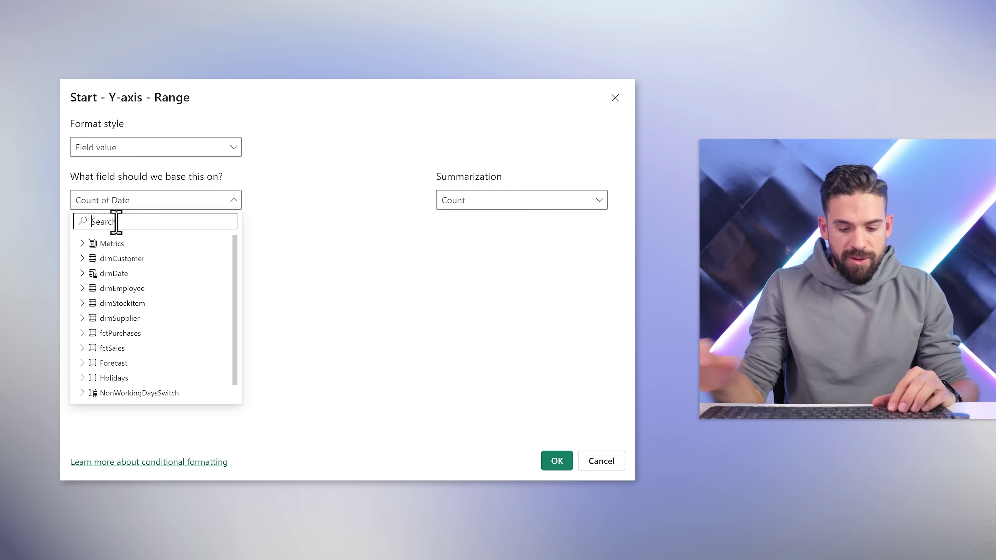
text(miny)
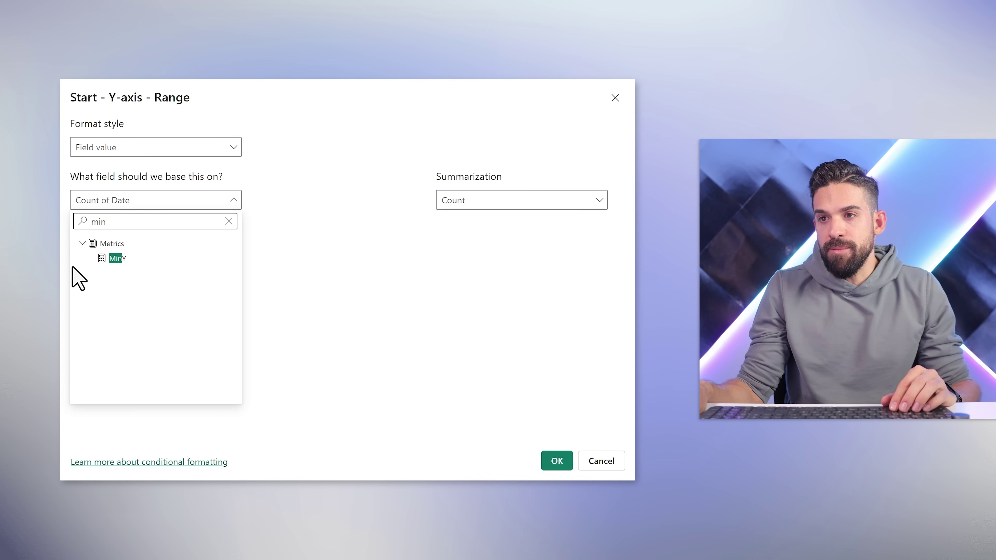
click(104, 258)
click(555, 461)
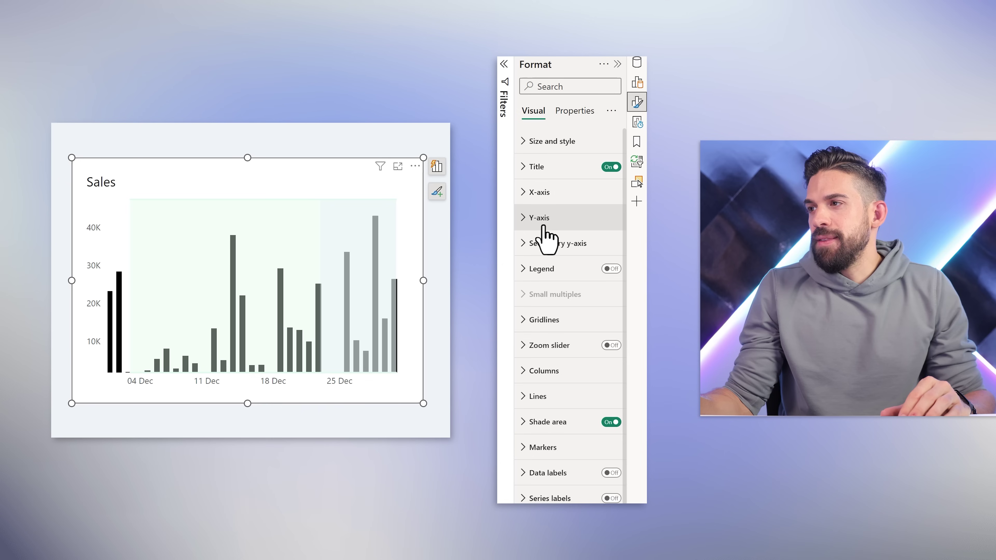
click(559, 243)
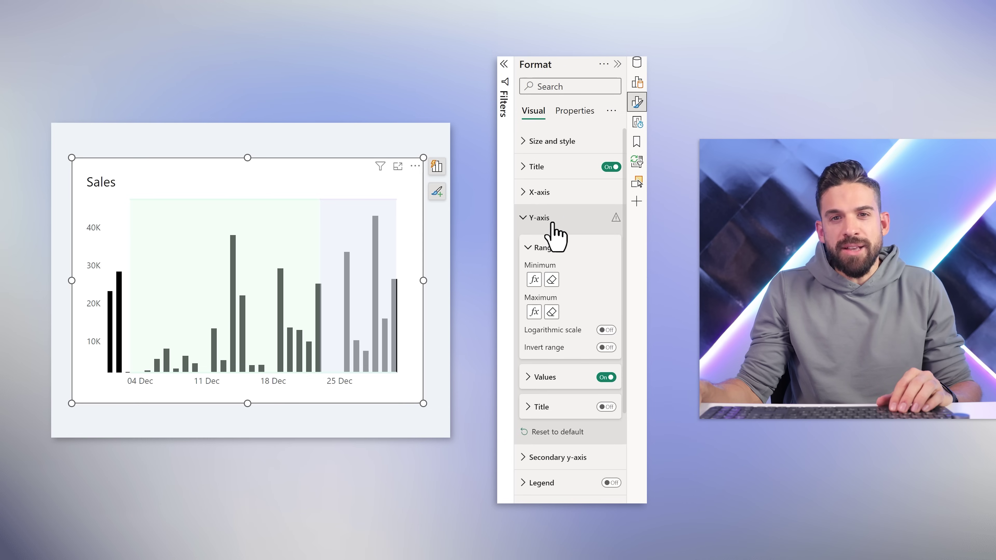
click(539, 217)
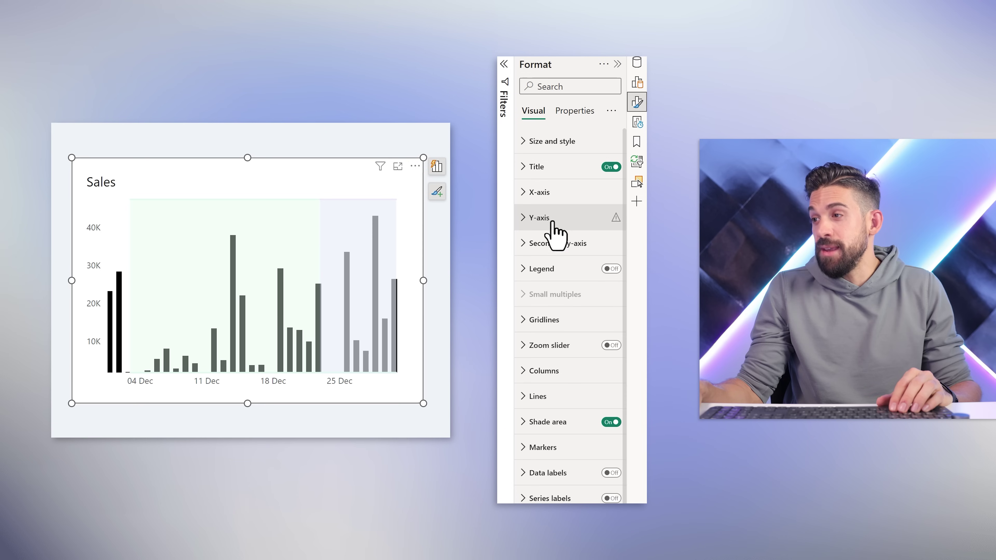
Set the interpolation type of all lines in the Sales chart to Step.
click(543, 397)
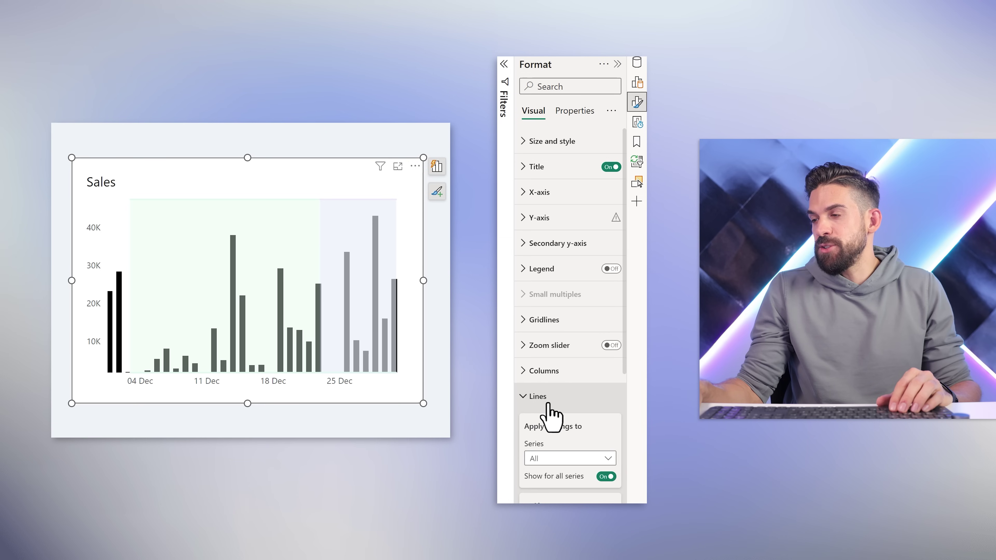
scroll(553, 404, down, 5)
click(573, 451)
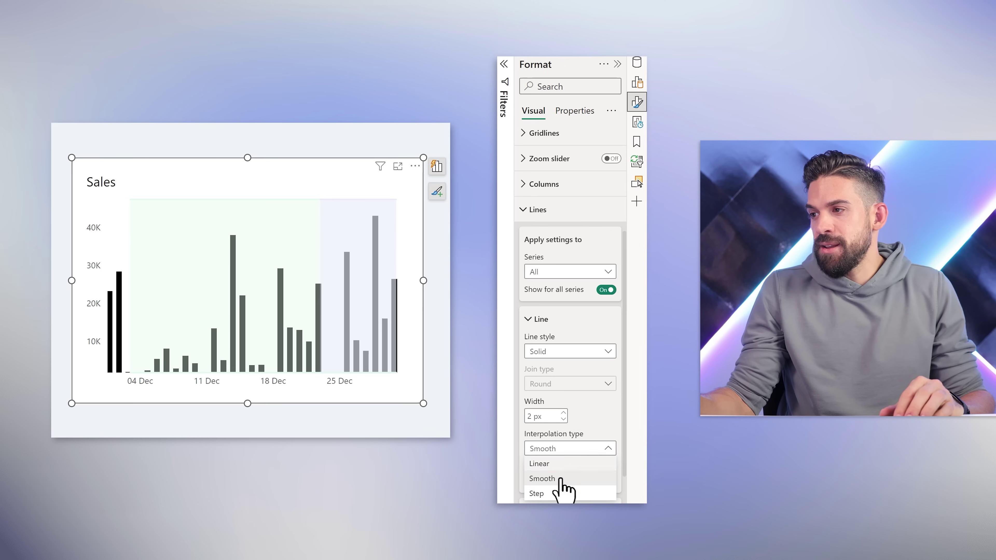
click(554, 495)
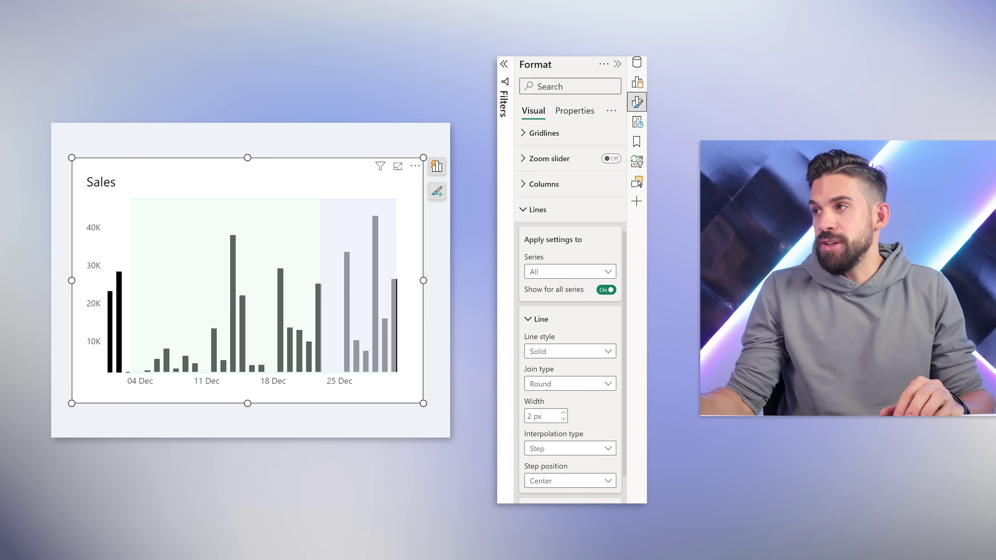
Add 0 as the IF function's false result in the Highlight Weekends and Highlight Holidays measures.
click(637, 64)
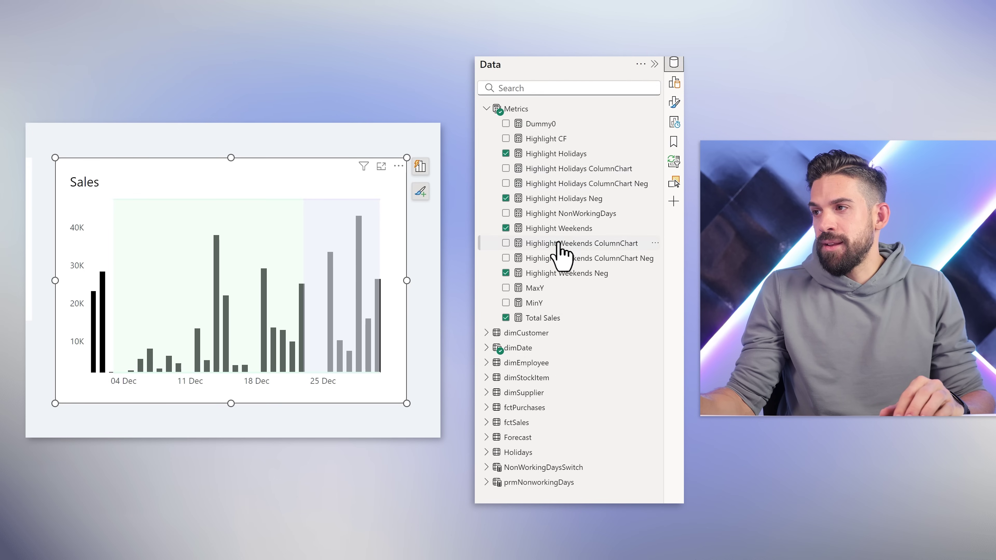
click(560, 229)
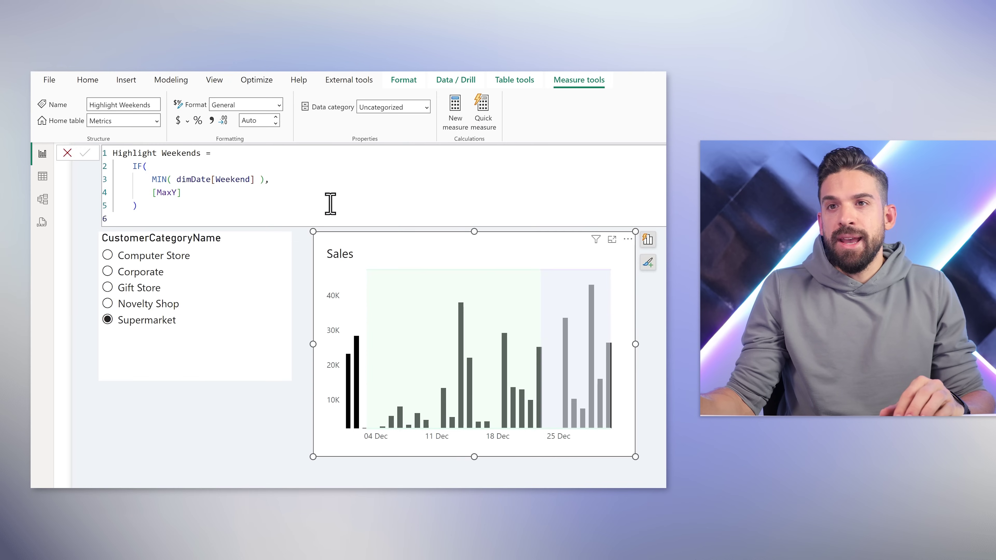
click(246, 192)
text(,)
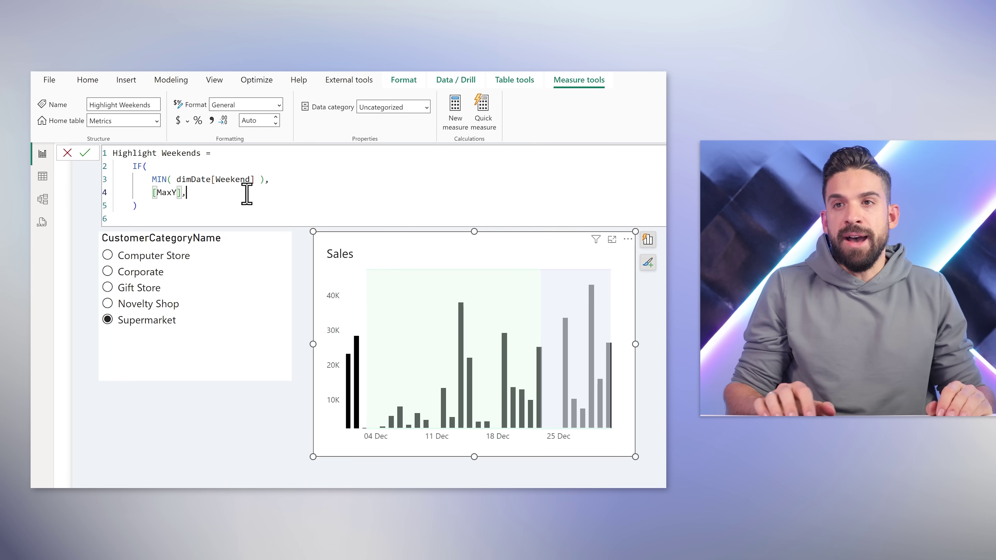
key(shift+Return)
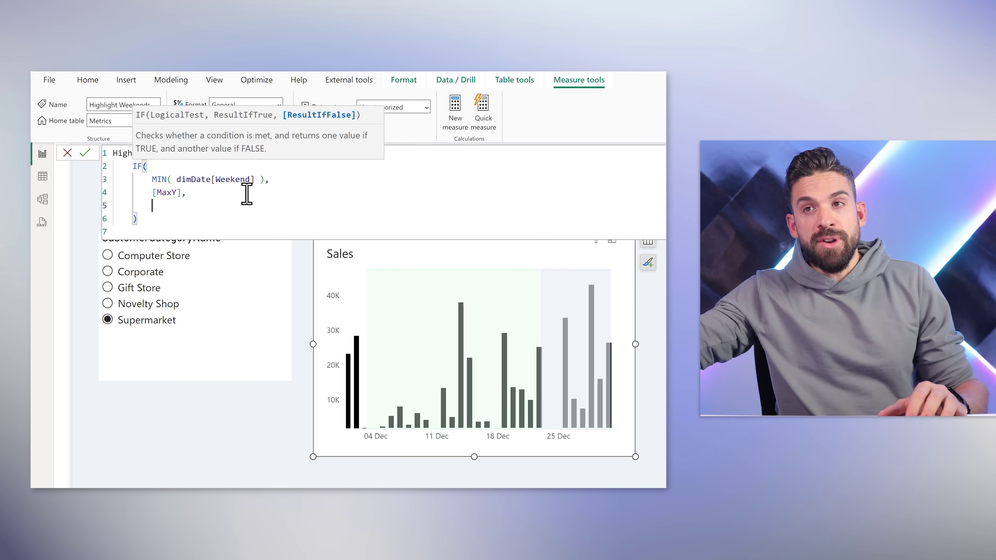
key(Return)
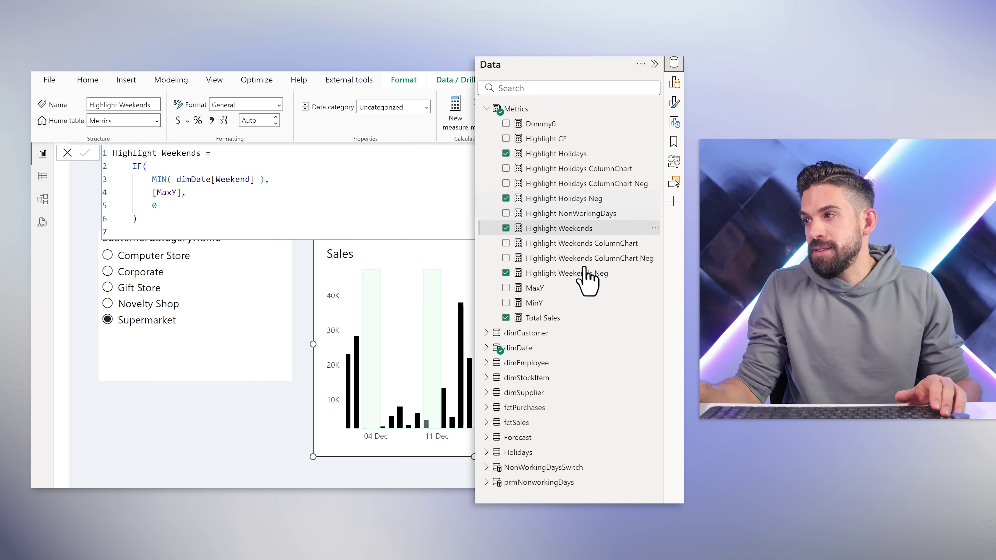
click(576, 155)
click(263, 193)
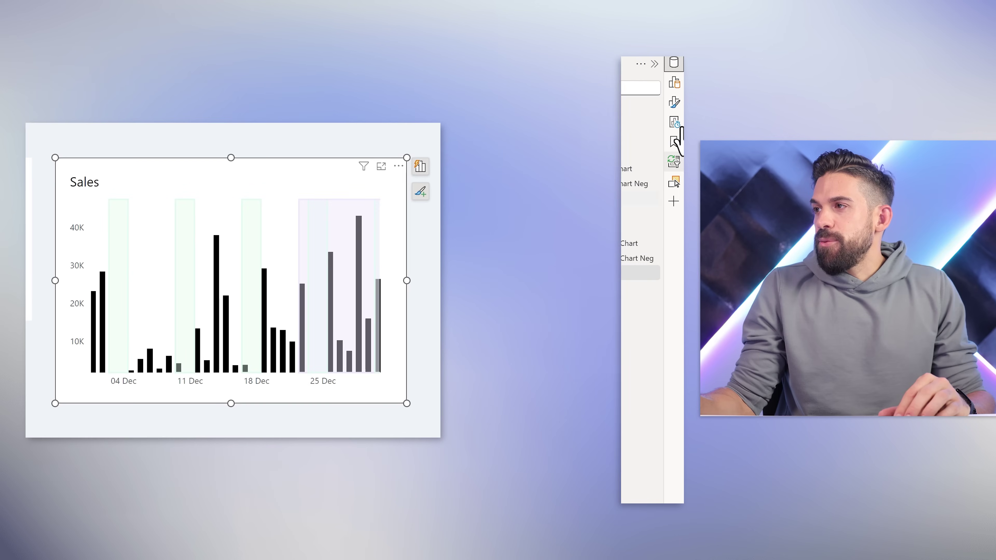
Turn off the lines for all series of the Sales chart.
click(674, 103)
scroll(564, 377, down, 2)
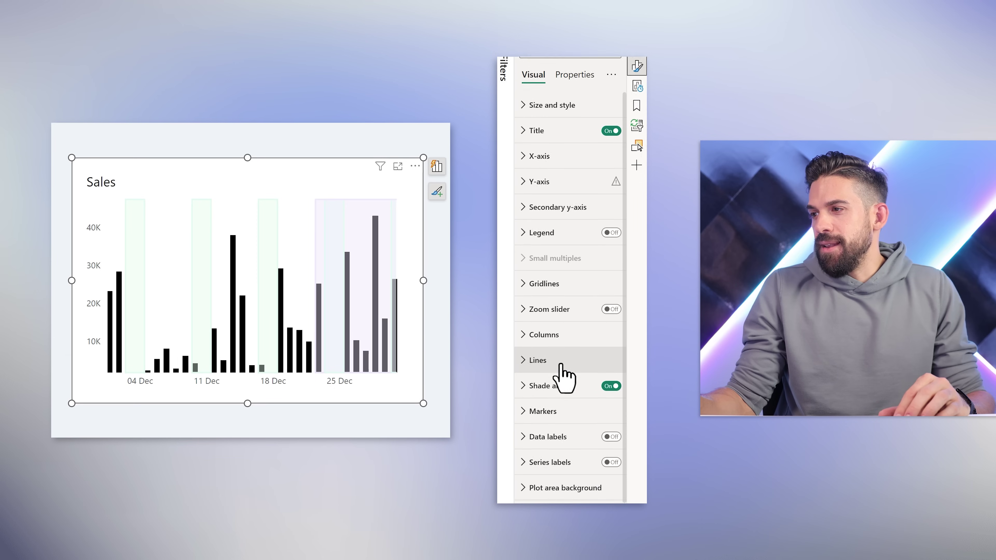
click(561, 363)
click(603, 387)
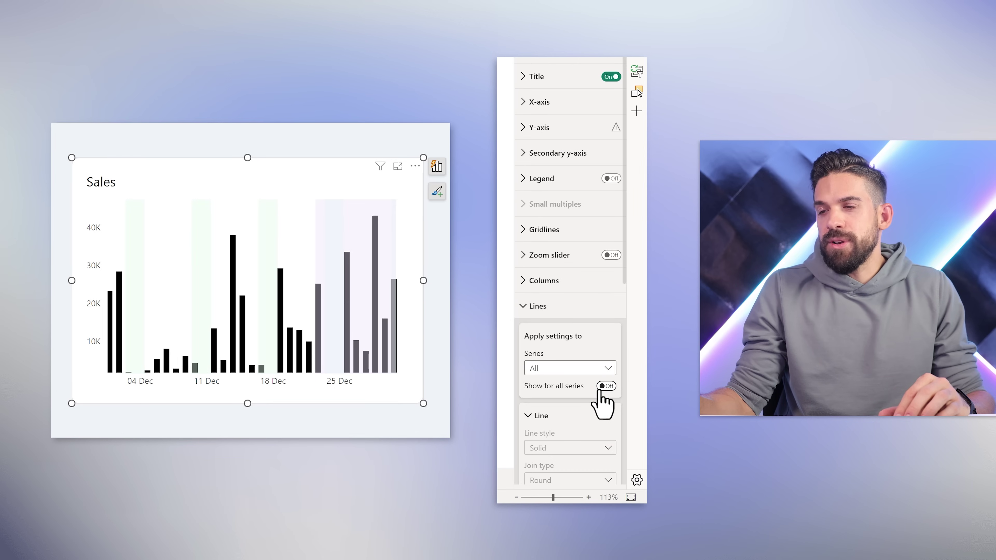
click(564, 313)
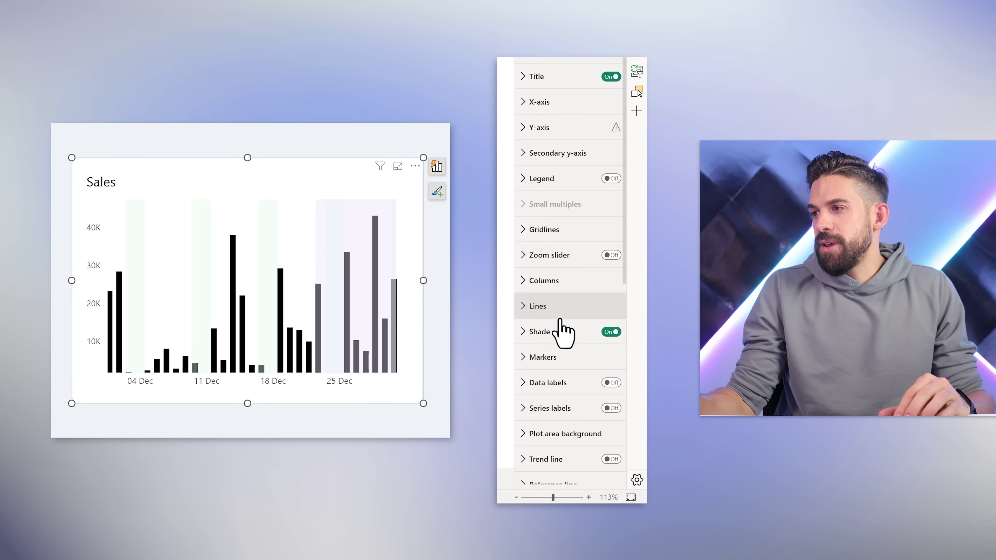
Set the area transparency of the Sales chart's shade area to 20% for all series.
click(567, 331)
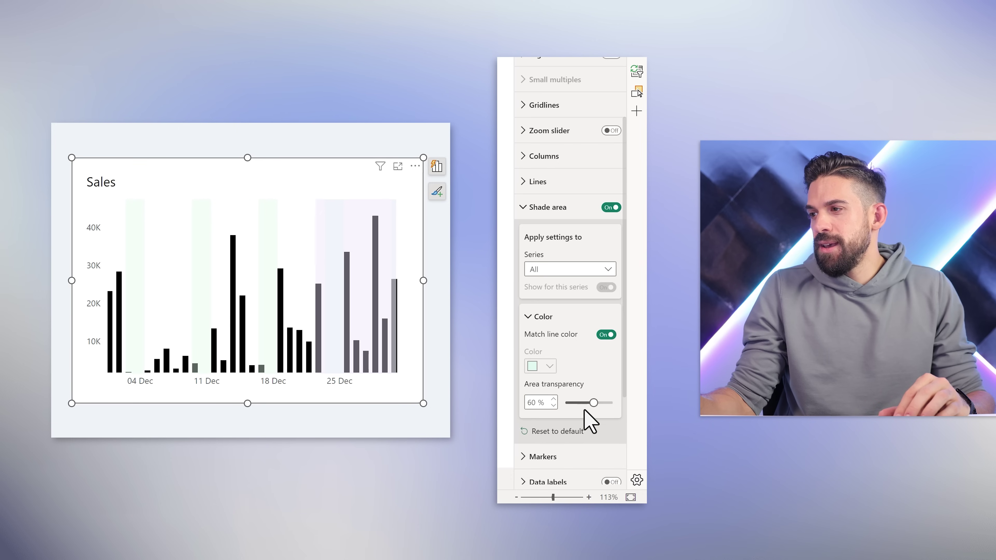
drag(592, 403, 584, 403)
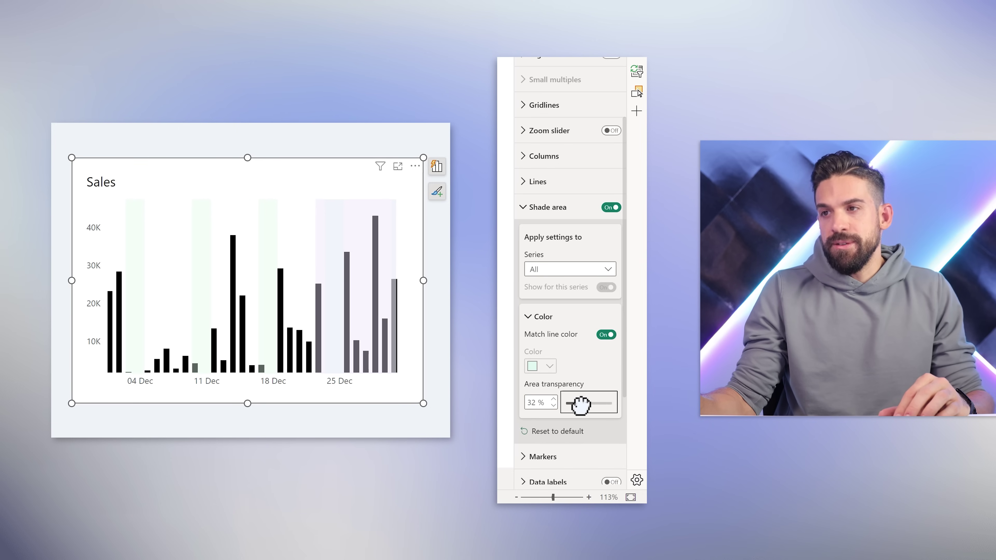
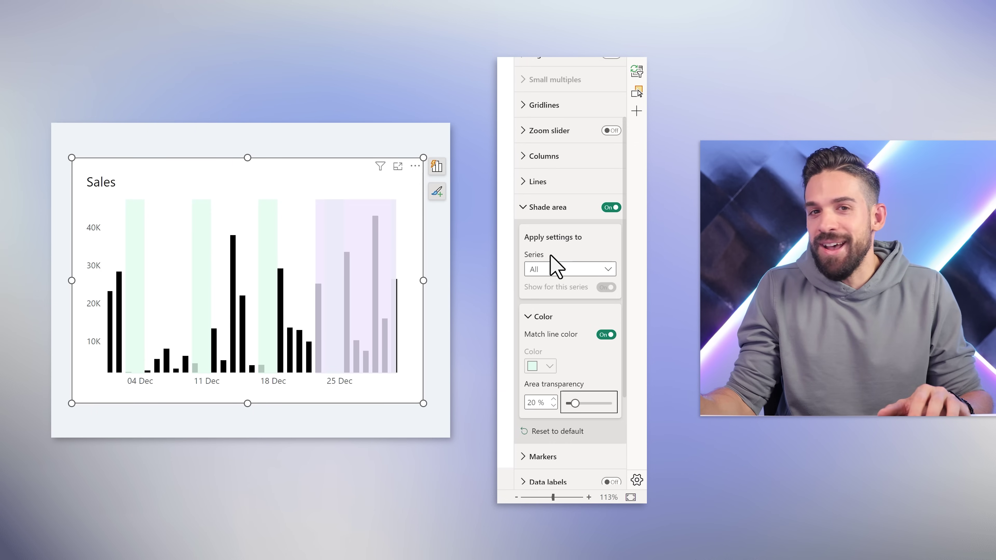
click(572, 210)
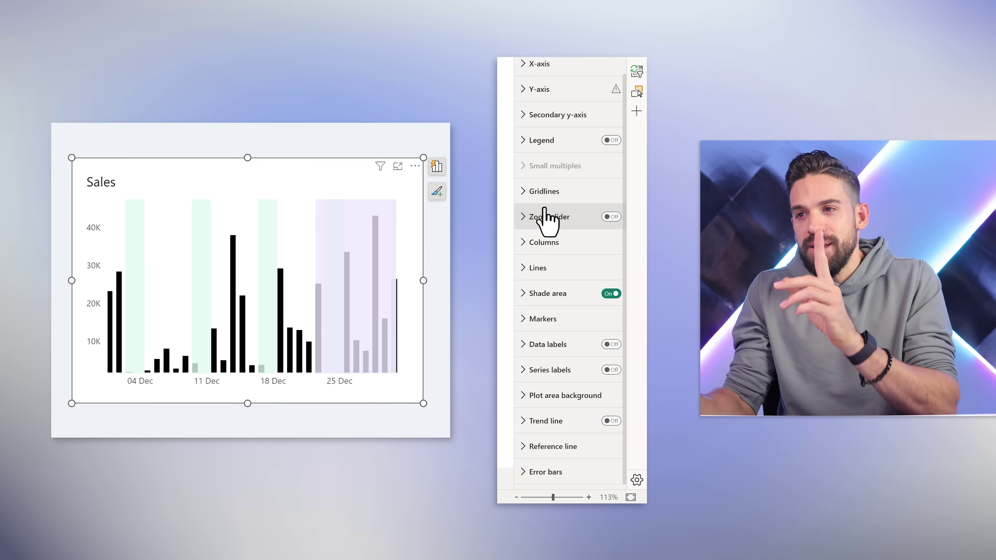
Set the column transparency to 100% for all categories of the Sales chart.
click(545, 240)
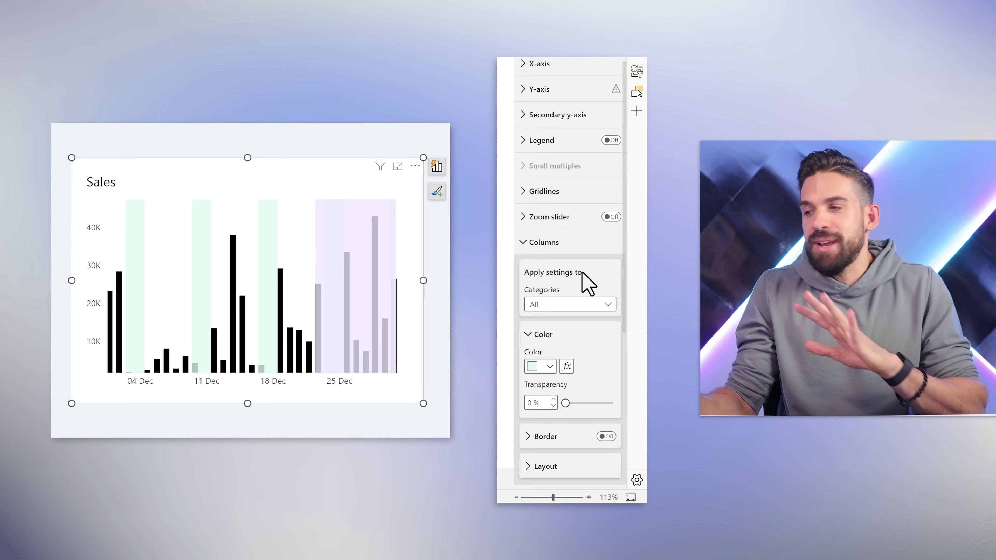
click(566, 308)
click(583, 352)
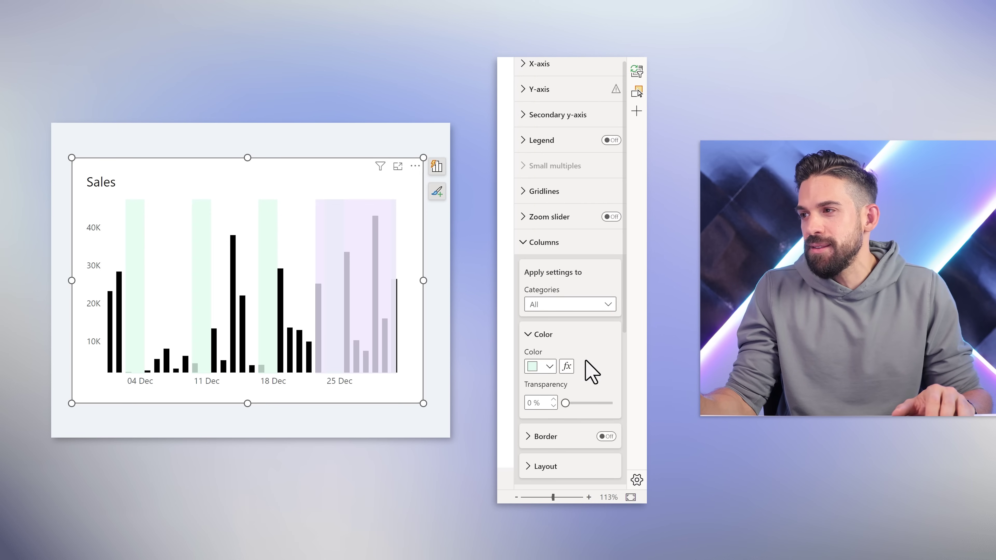
scroll(584, 357, down, 4)
drag(567, 278, 631, 291)
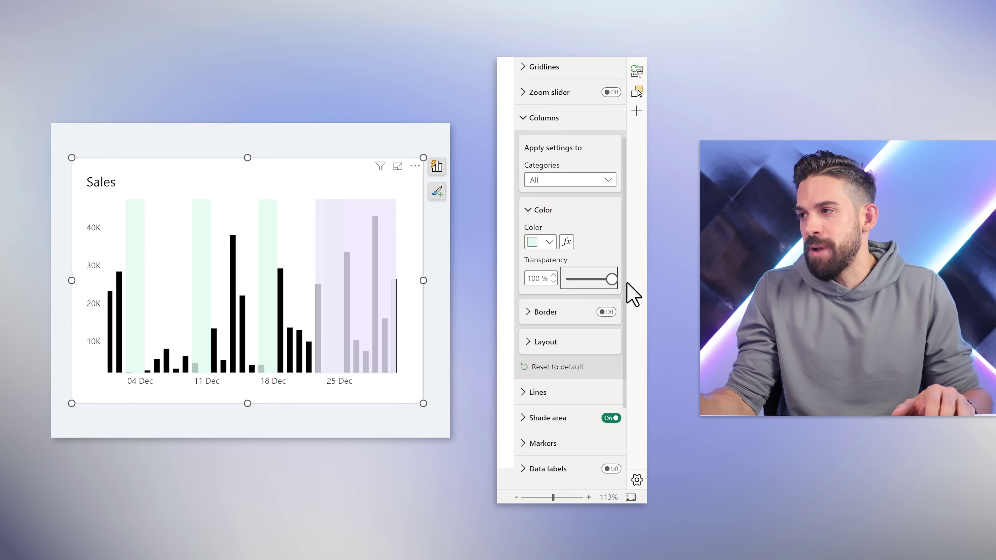
click(549, 119)
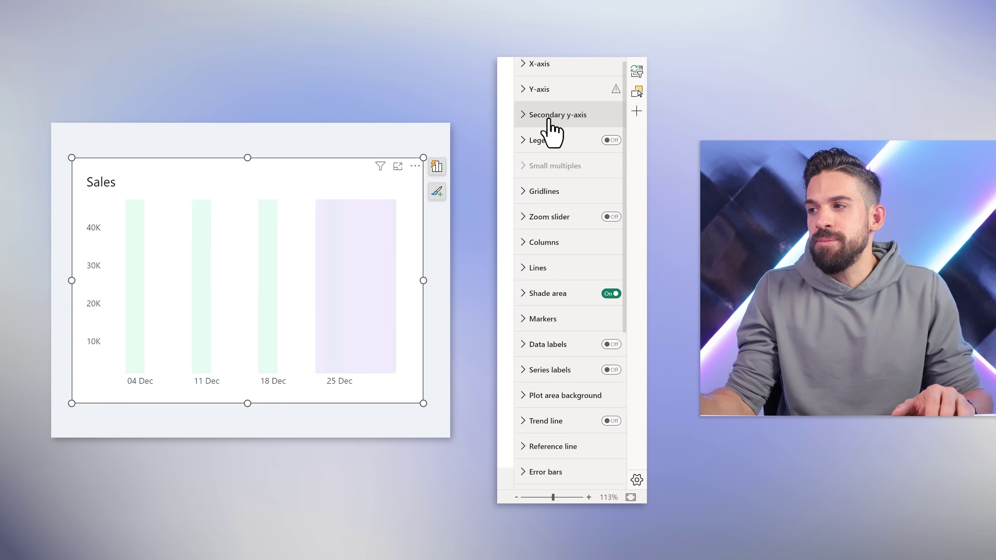
Enable error bars for the Highlight Weekends series and use Total Sales as their upper bound.
click(560, 473)
scroll(580, 436, down, 8)
click(580, 222)
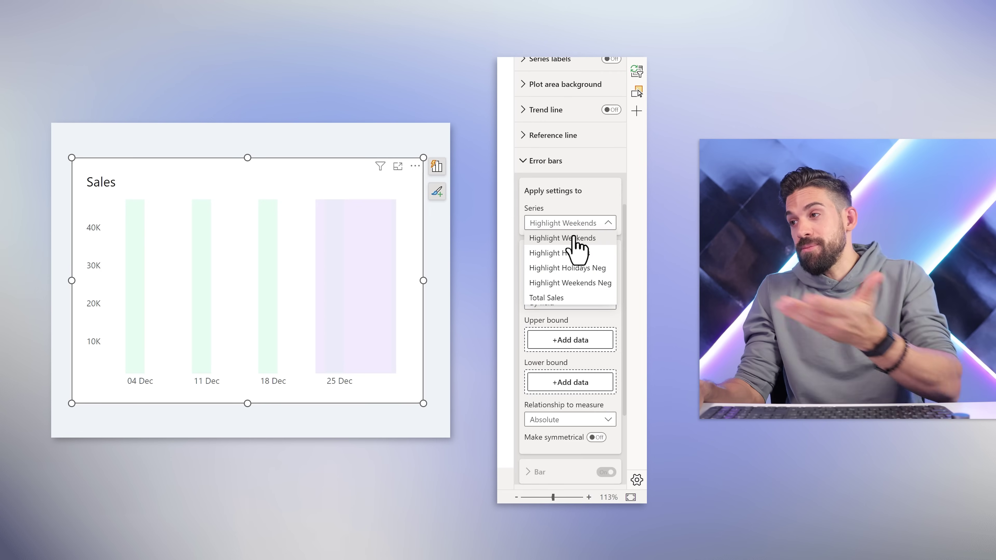
click(573, 238)
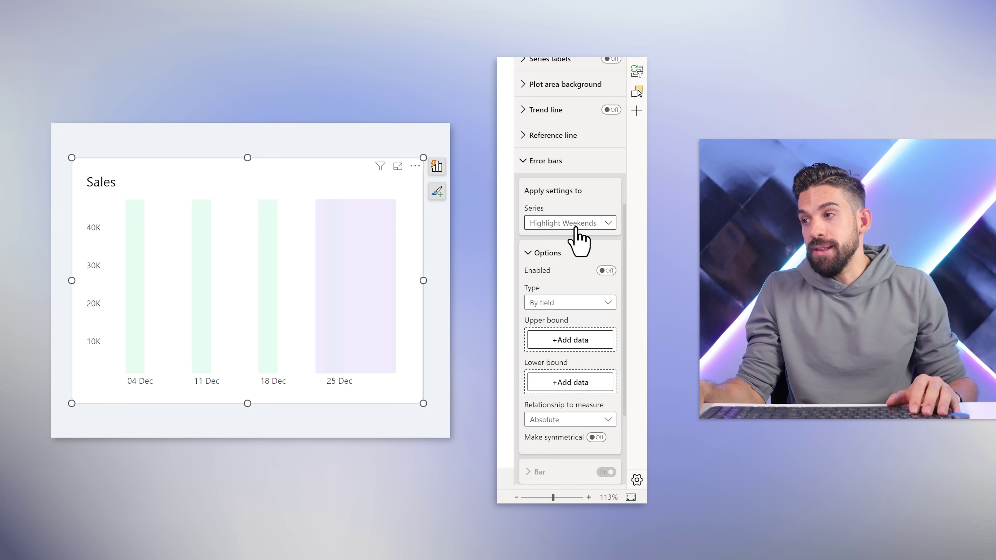
click(606, 271)
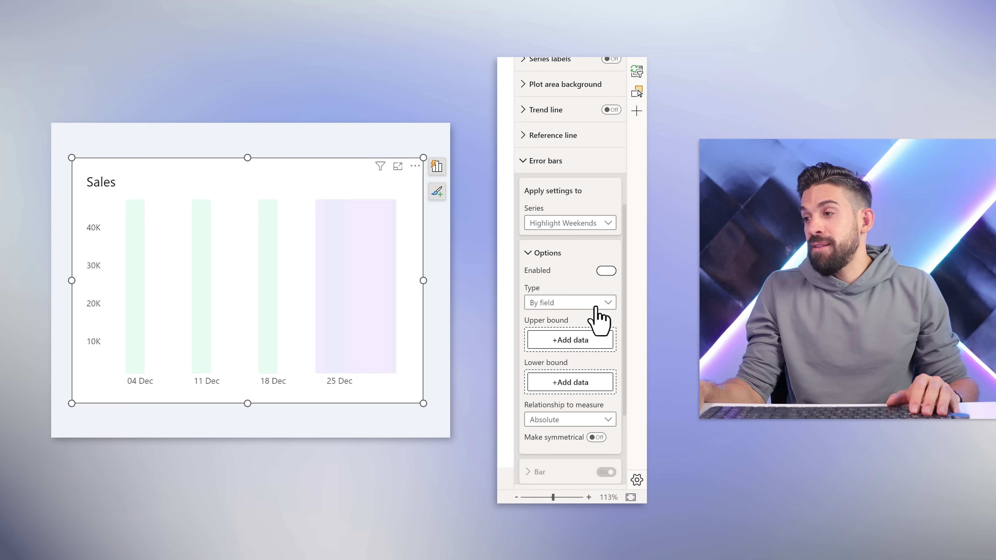
click(570, 339)
click(437, 222)
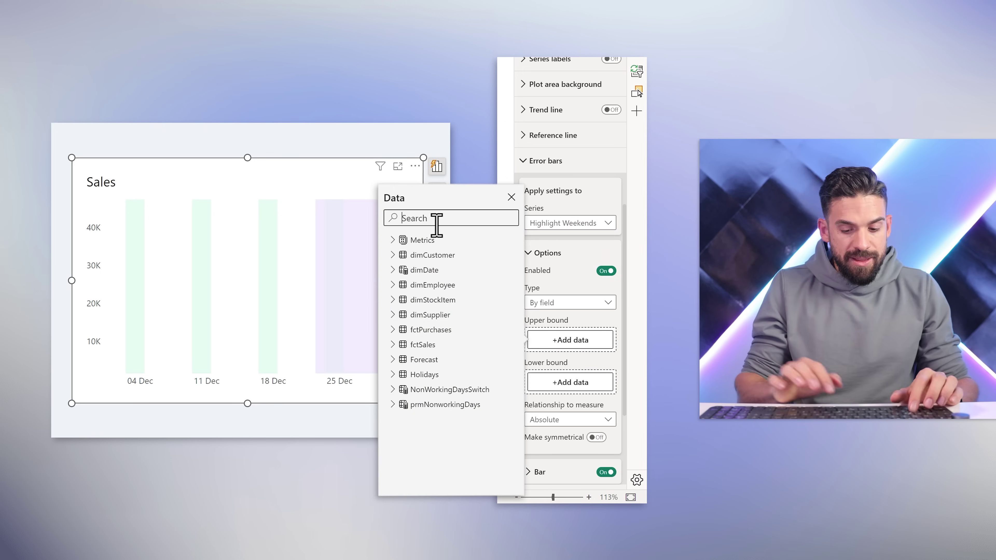
text(sale)
click(443, 255)
click(353, 274)
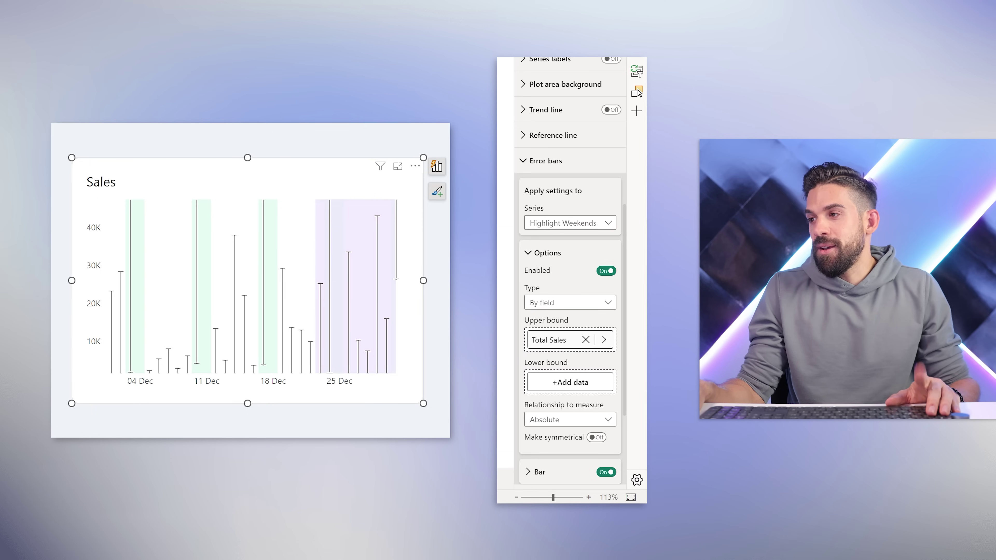
Use the Dummy0 measure as the lower bound of the Highlight Weekends error bars.
click(571, 384)
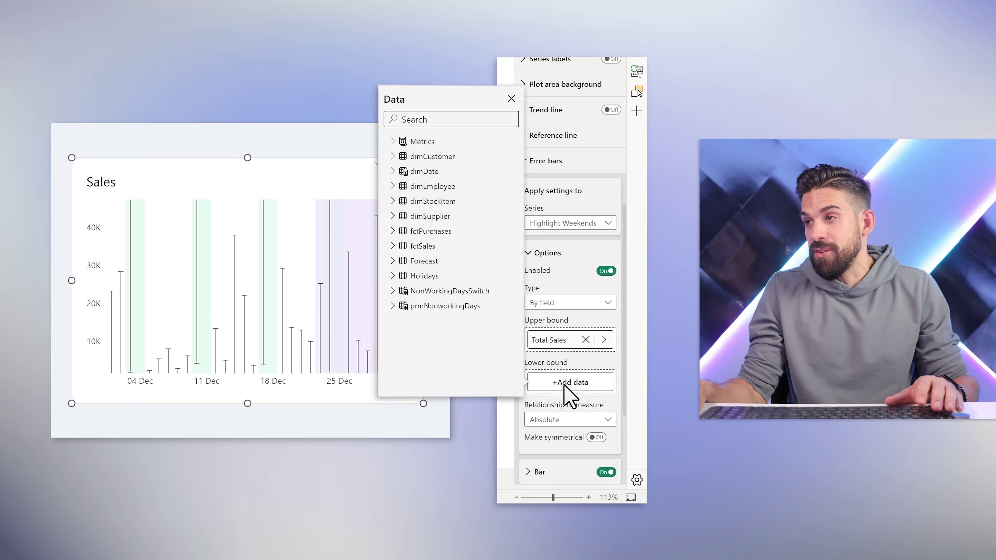
click(397, 142)
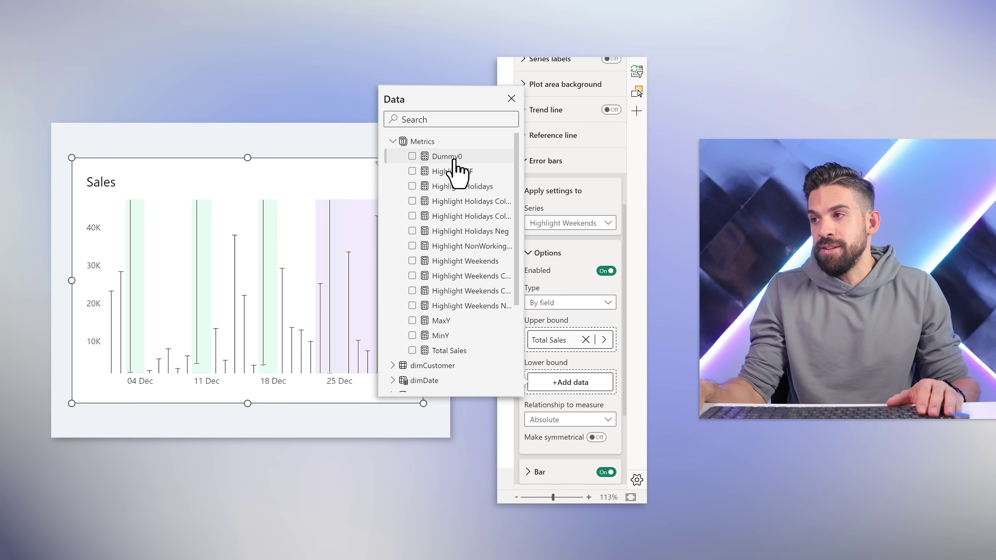
click(421, 157)
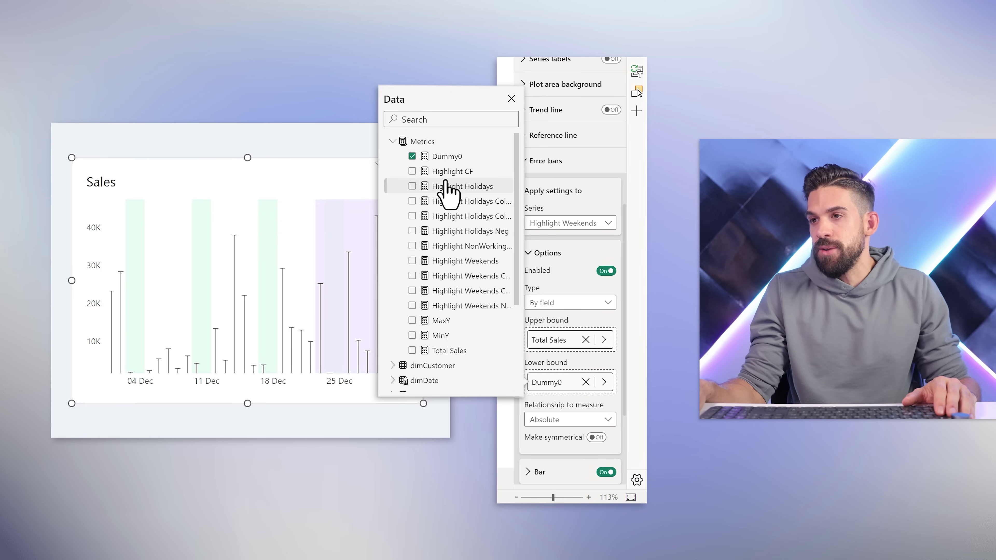
Turn off the markers on the Highlight Weekends error bars and expand the bar formatting settings.
click(574, 279)
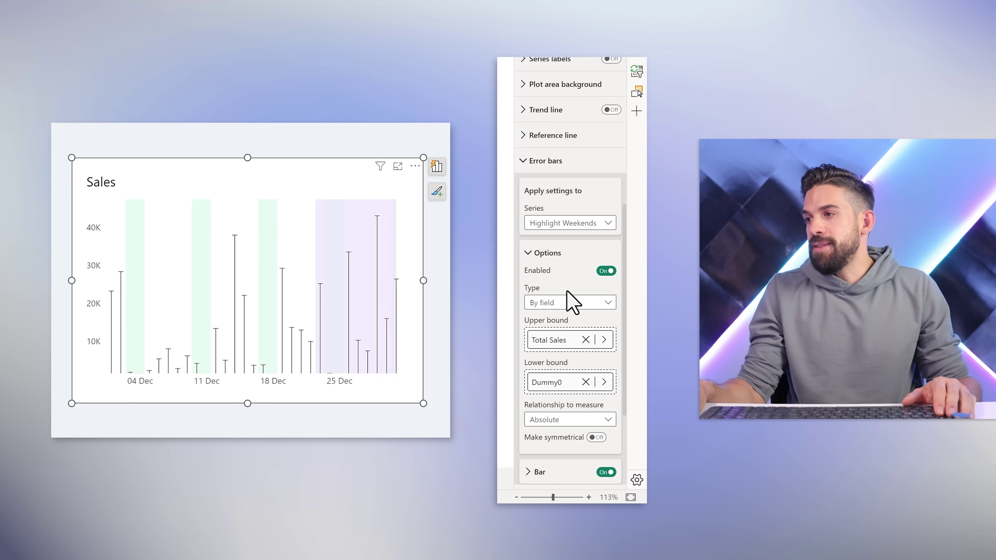
scroll(594, 400, down, 3)
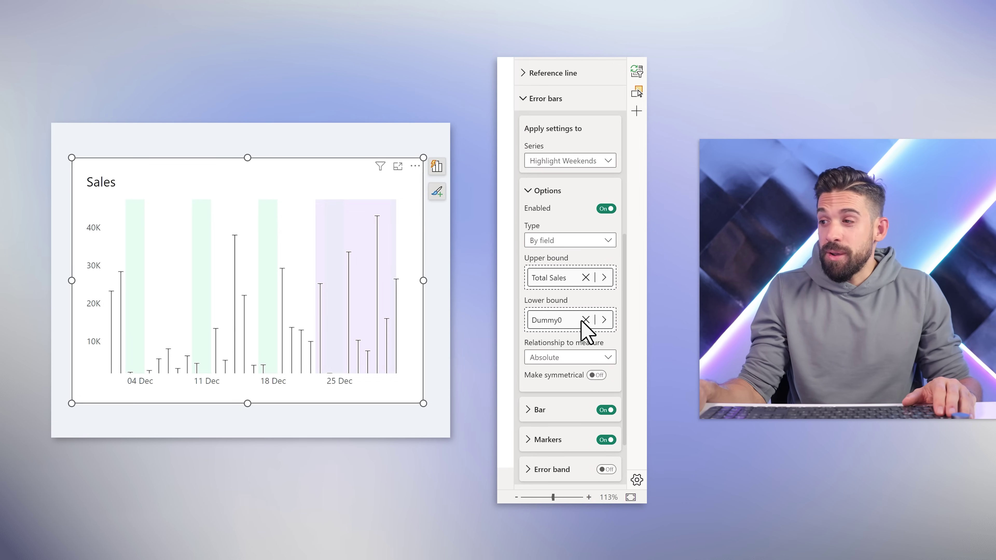
scroll(604, 404, down, 3)
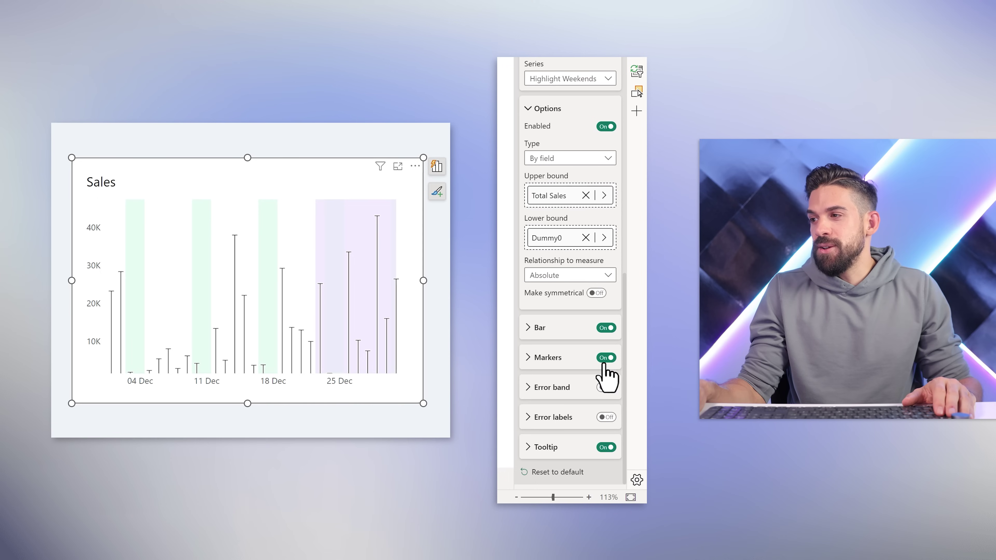
click(546, 330)
scroll(569, 356, down, 5)
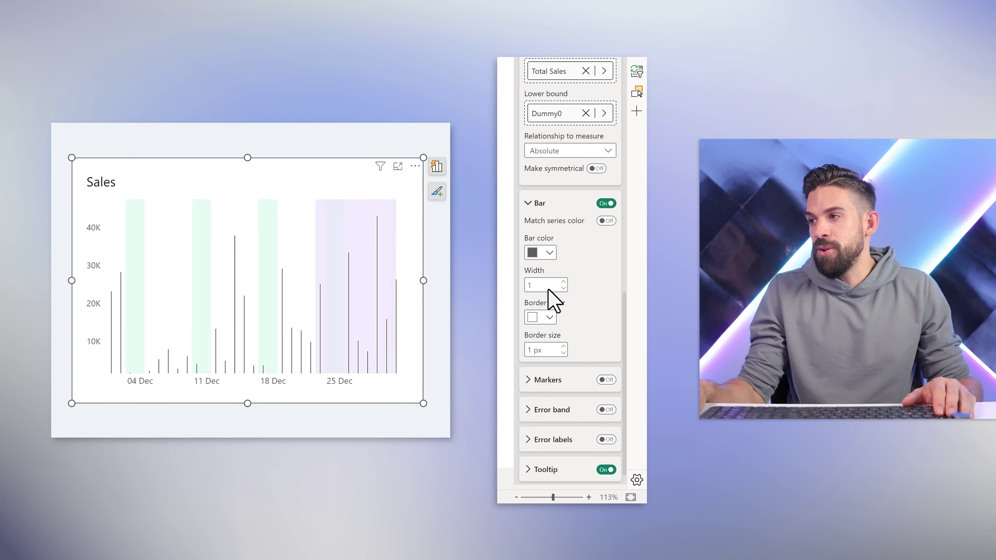
Make the Highlight Weekends error bars black with a width of 4 and adjust their border size.
click(529, 254)
click(462, 394)
click(544, 252)
click(478, 296)
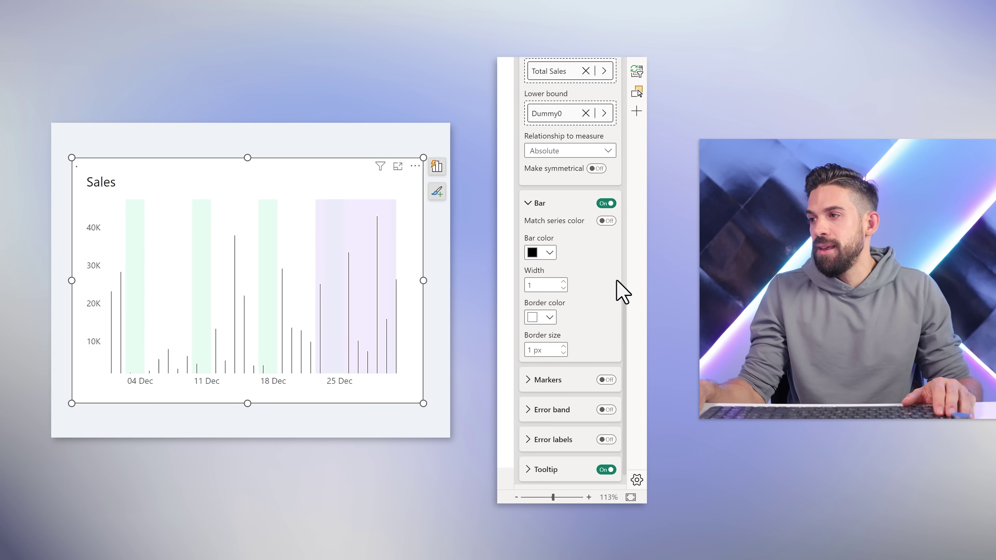
click(563, 282)
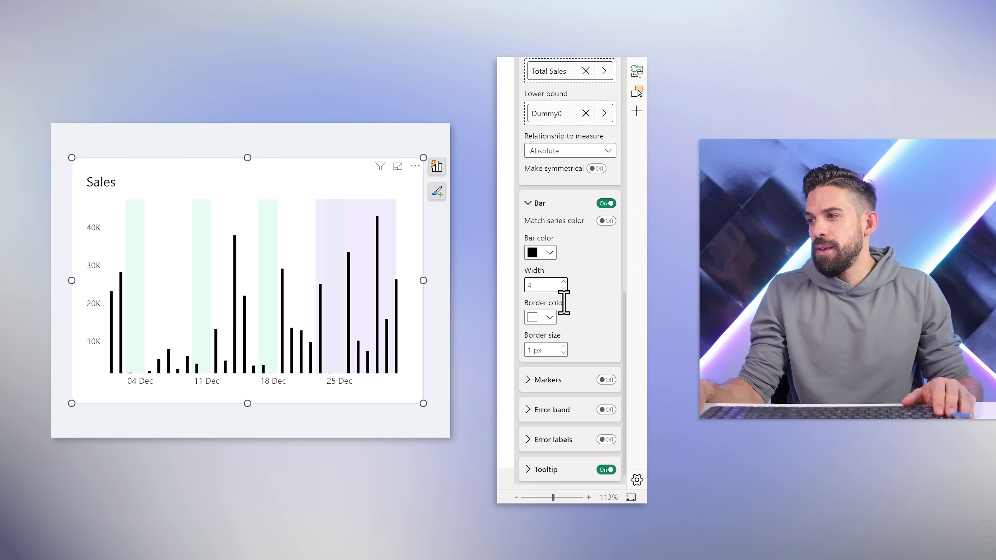
click(563, 353)
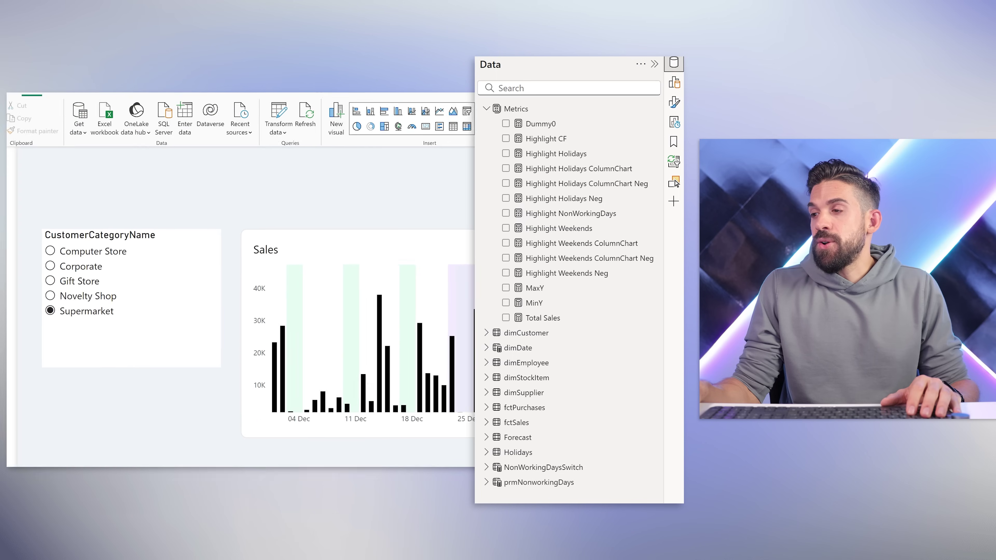
Define the NonWorkingDaysSwitch table with the two values "Holidays" and "Weekends".
click(570, 471)
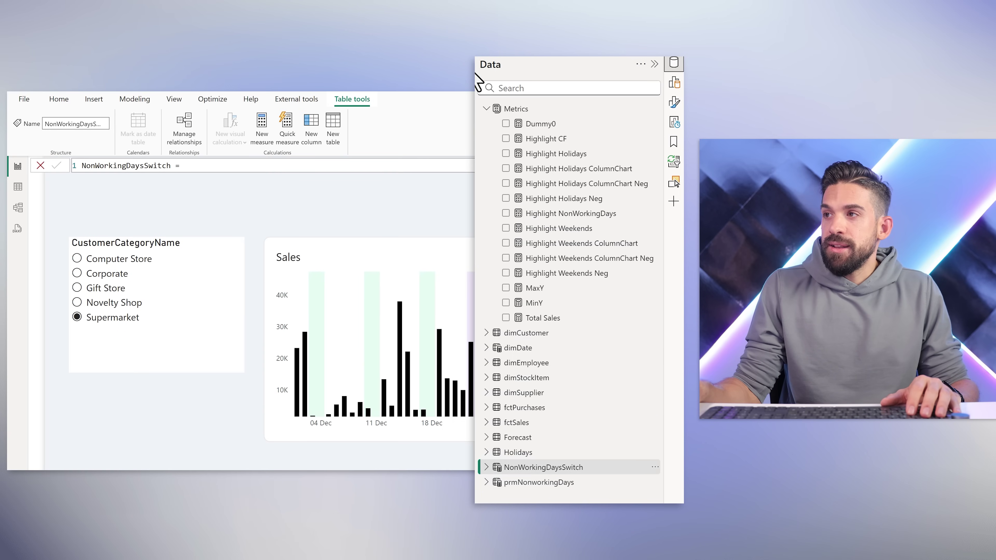
text({     ("Holidays"),     ("Weekends") })
key(ctrl+plus)
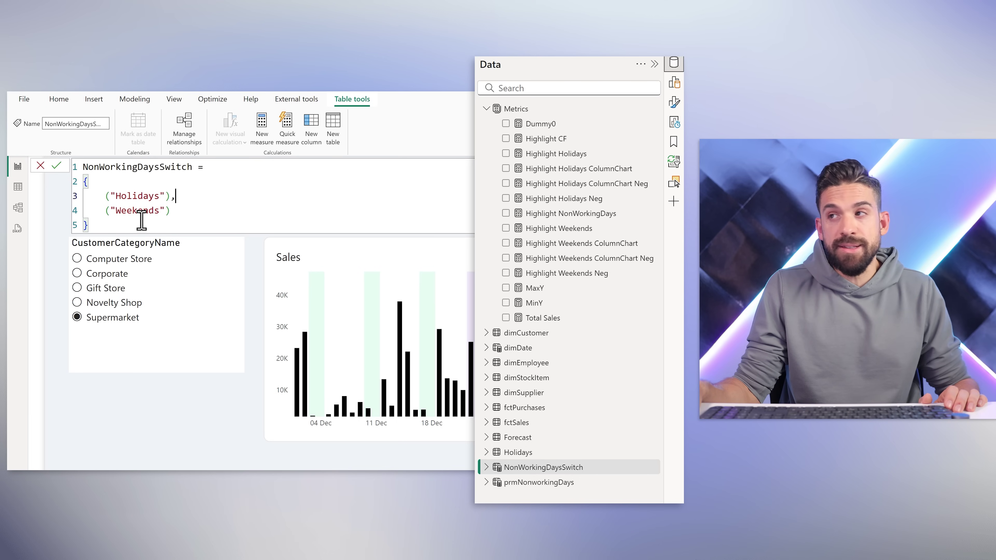
Add the Value field of NonWorkingDaysSwitch beside the Sales chart and turn it into a button slicer.
click(486, 467)
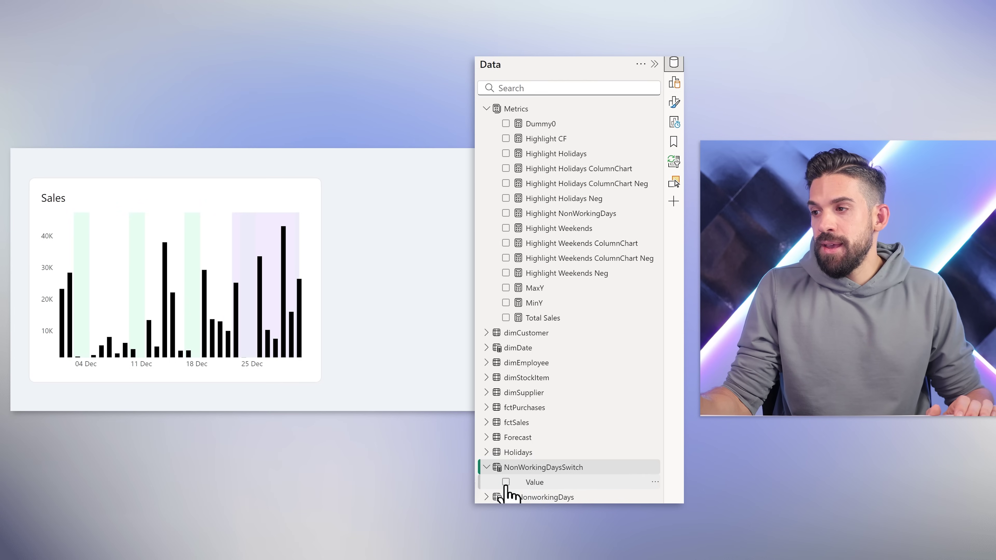
drag(533, 483, 393, 237)
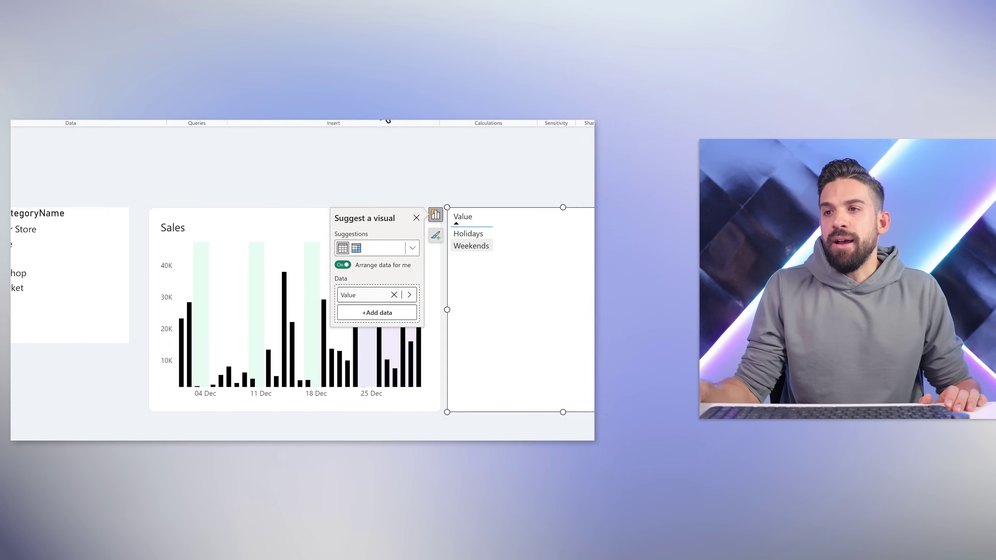
click(501, 130)
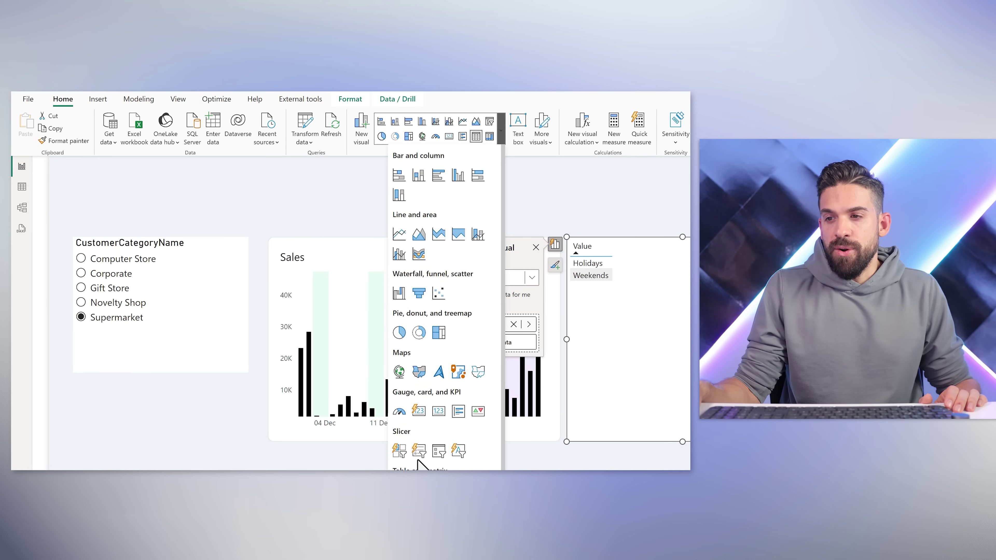
click(400, 451)
Arrange the slicer buttons in a single row, turn off its title and shrink it to a thin strip.
click(673, 101)
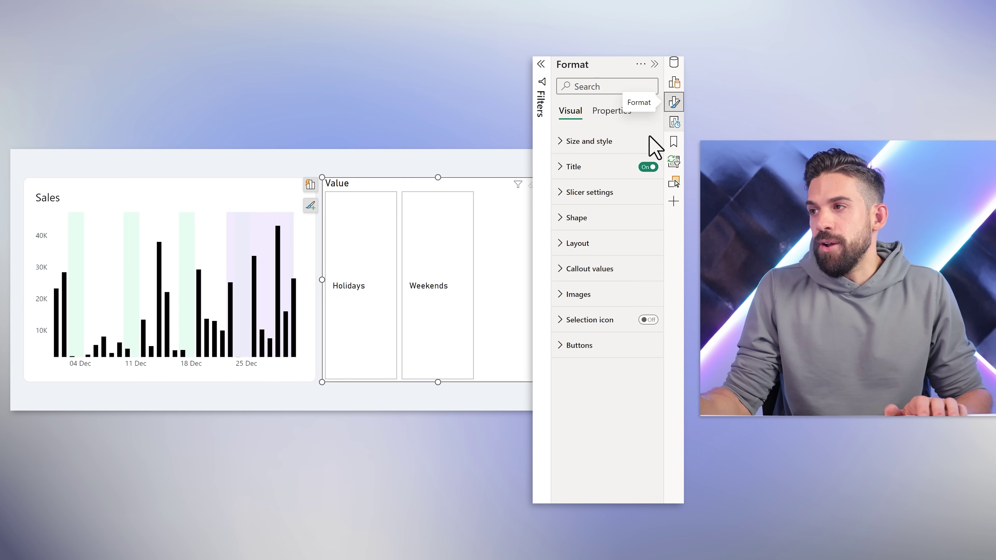
click(594, 244)
click(592, 306)
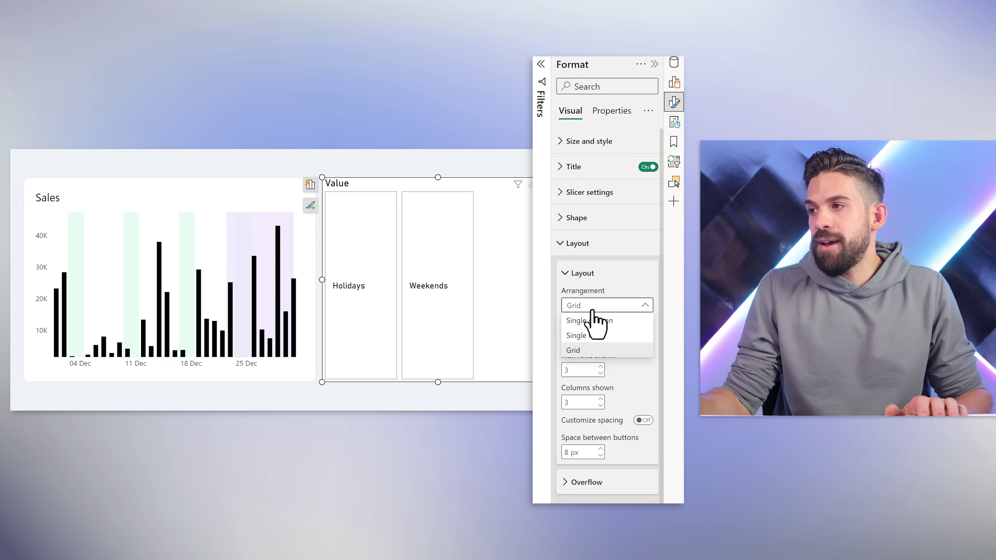
click(598, 335)
click(648, 167)
drag(438, 381, 445, 204)
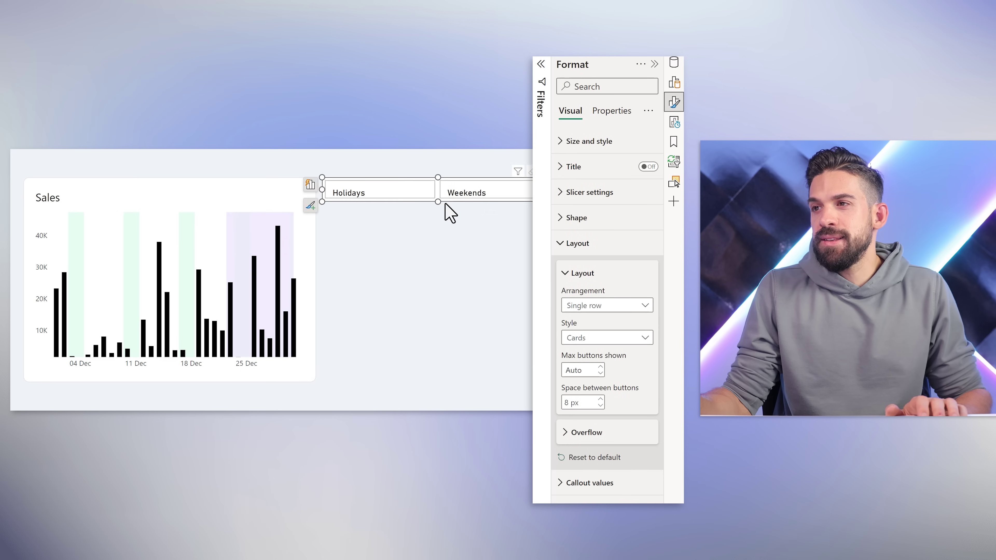
Try out selecting and clearing Holidays and Weekends in the slicer on the Sales chart.
click(428, 195)
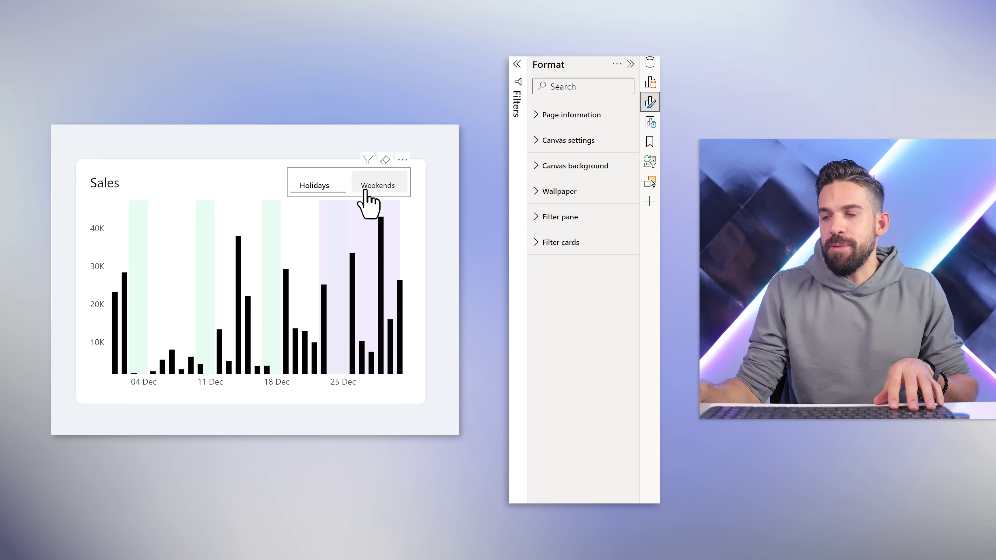
click(364, 191)
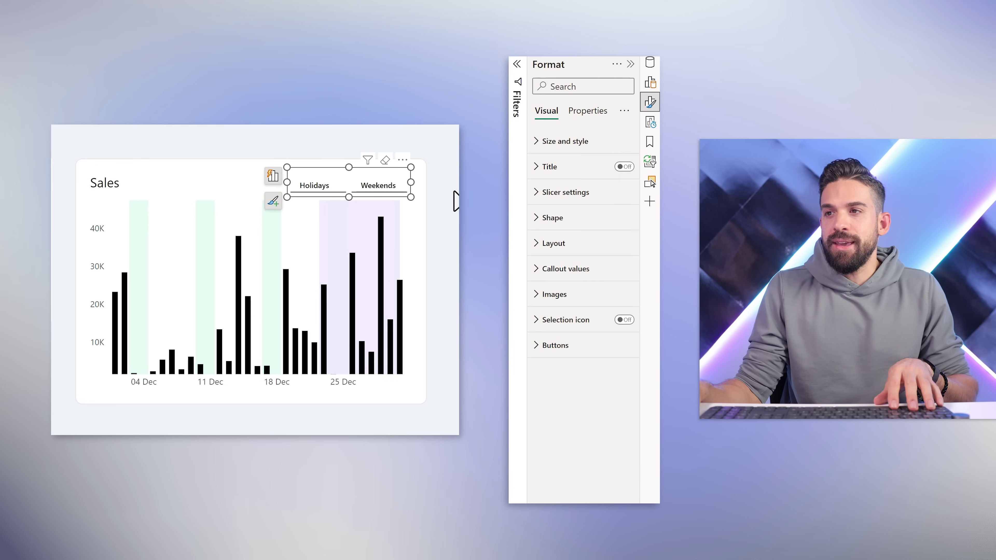
click(327, 190)
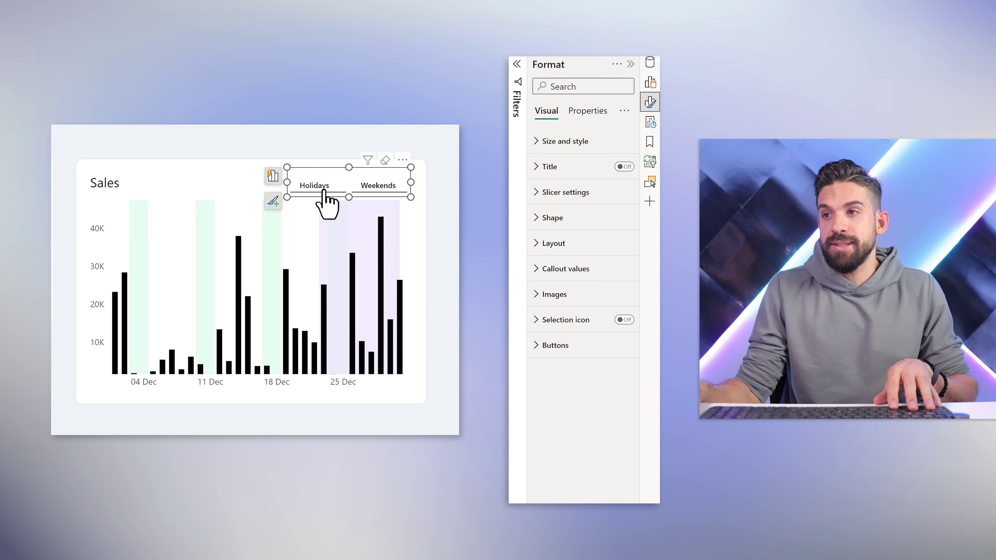
click(378, 188)
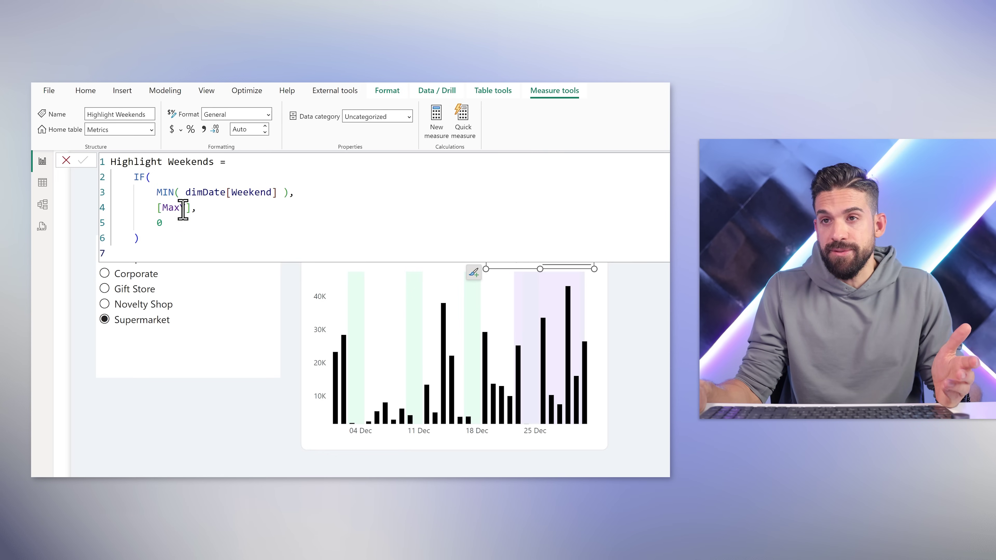
Compare the weekend condition of Highlight Weekends with the added NonWorkingDaysSwitch conditions in Highlight Weekends ColumnChart.
drag(290, 191, 161, 195)
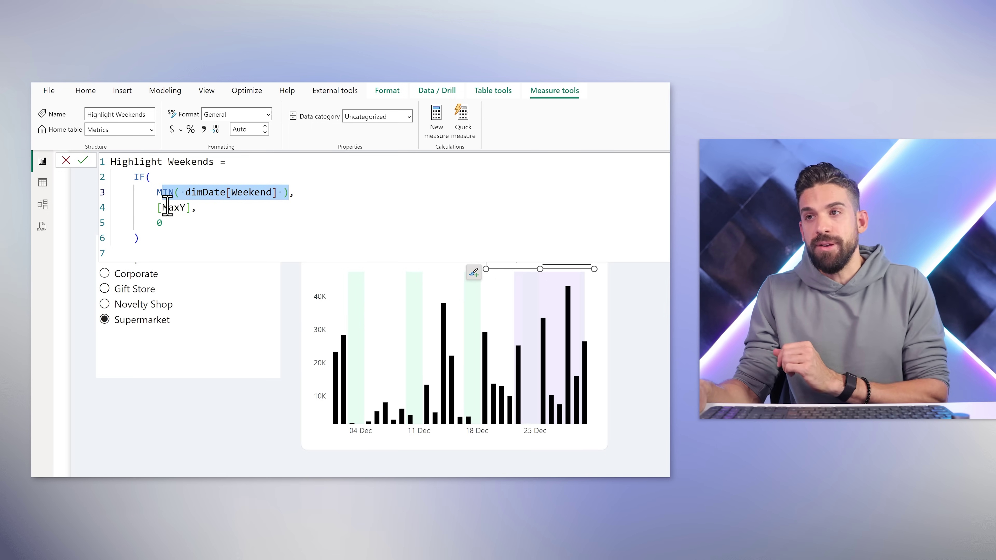
key(Return)
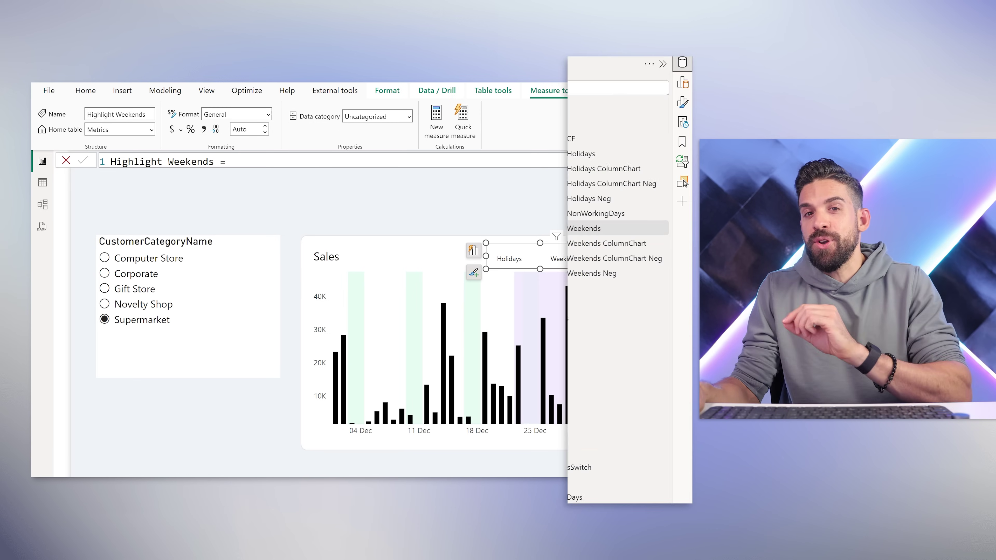
click(610, 244)
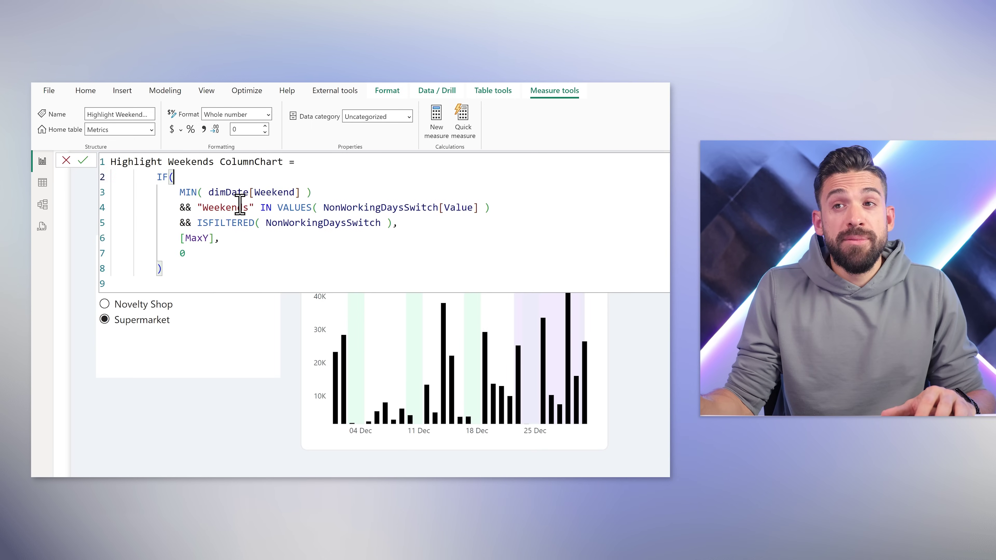
drag(174, 177, 306, 192)
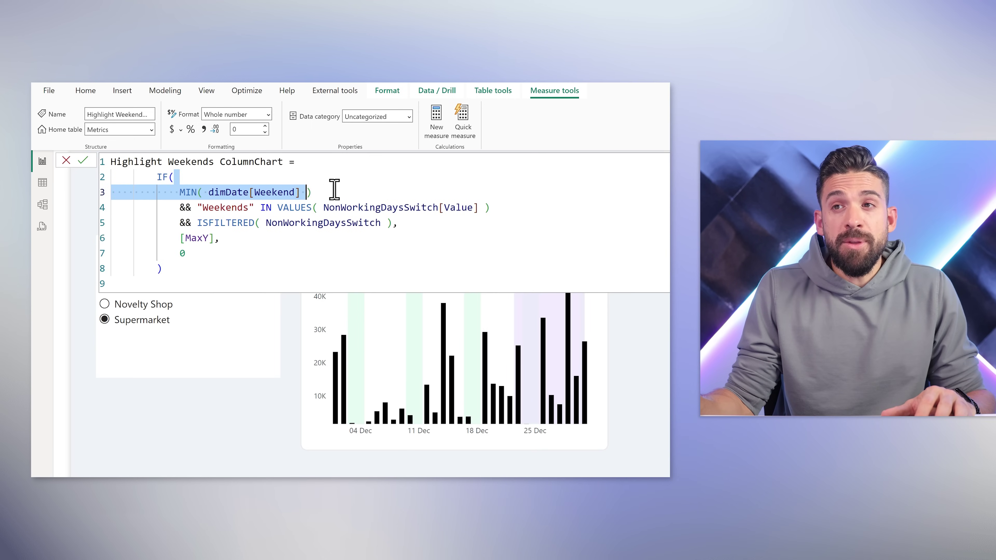
click(142, 241)
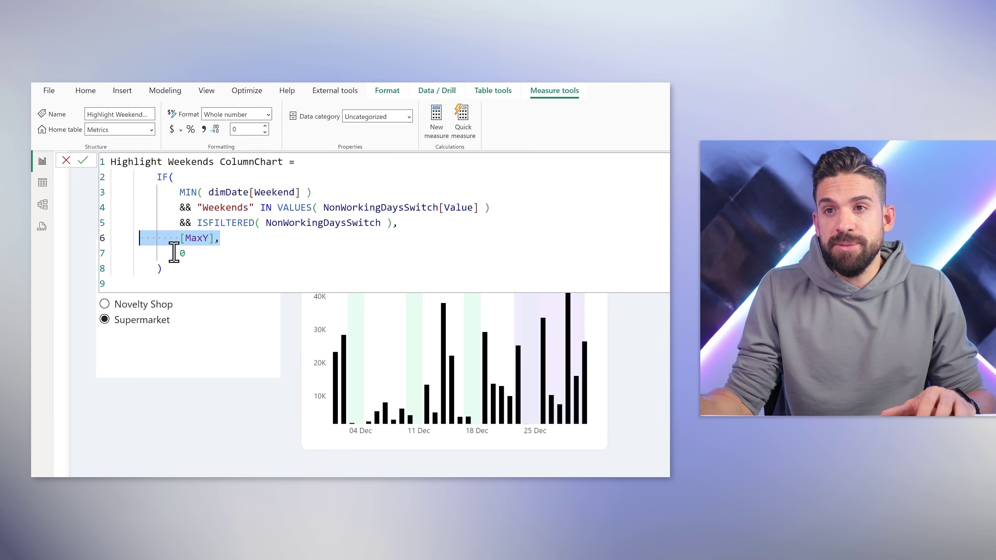
drag(173, 208, 470, 234)
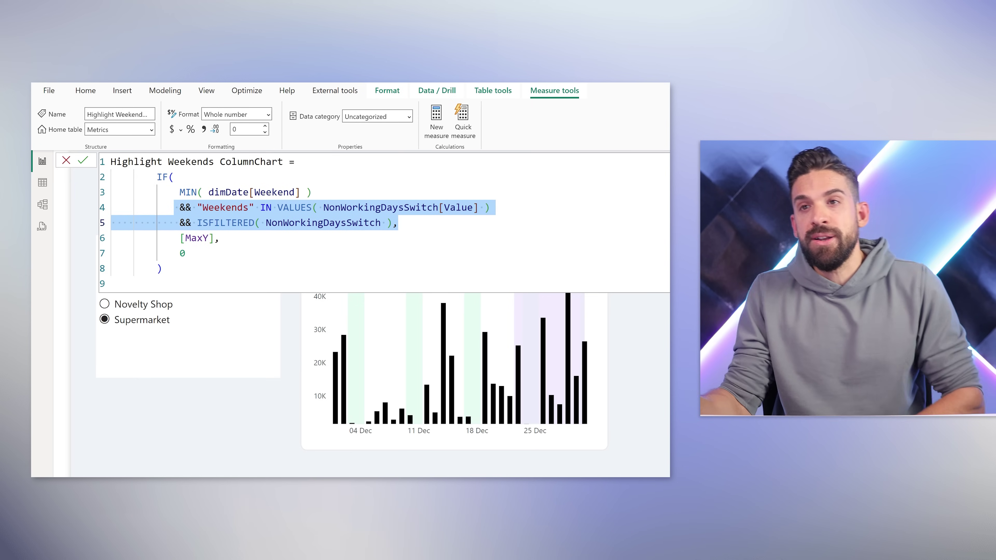
double_click(224, 208)
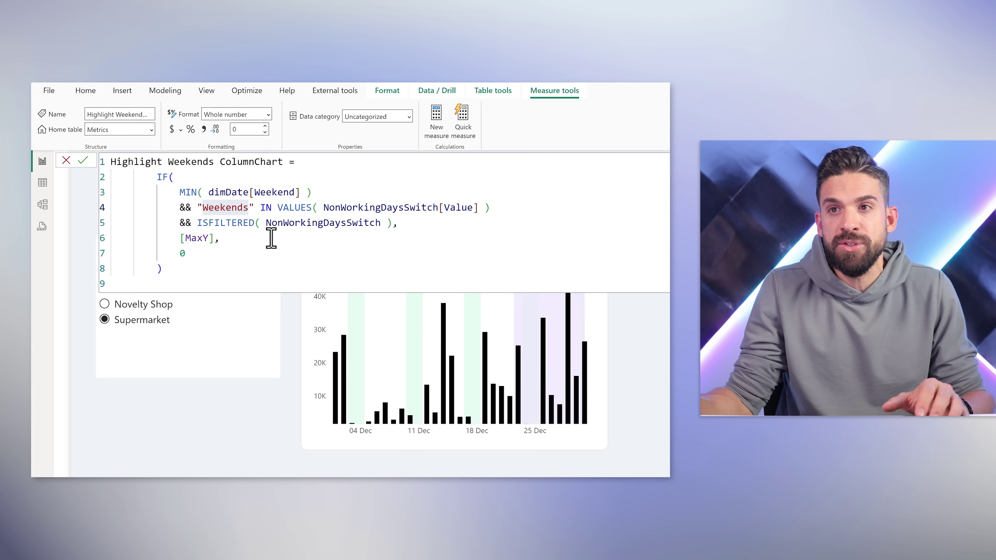
drag(214, 238, 178, 242)
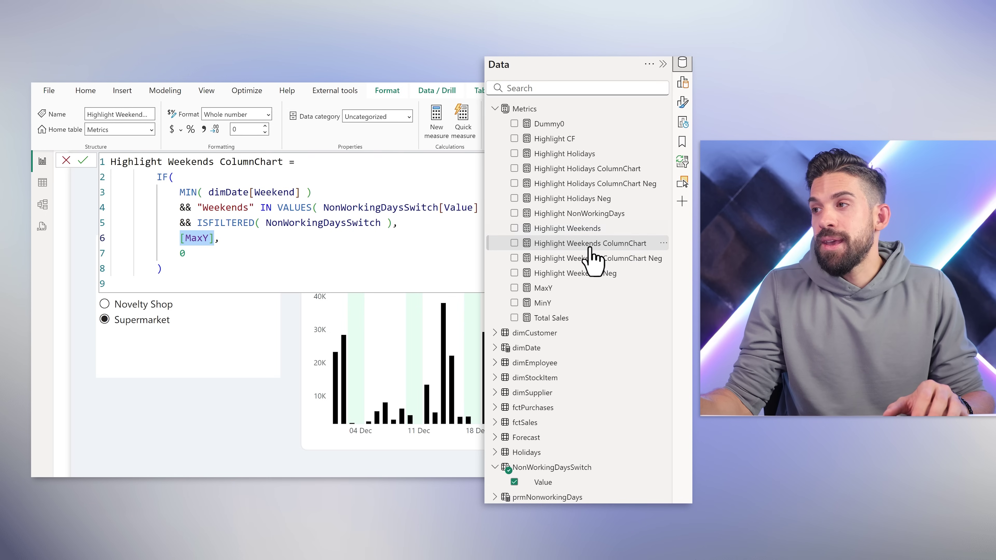
Examine the "Holidays" and ISFILTERED conditions in the Highlight Holidays ColumnChart measure.
click(610, 169)
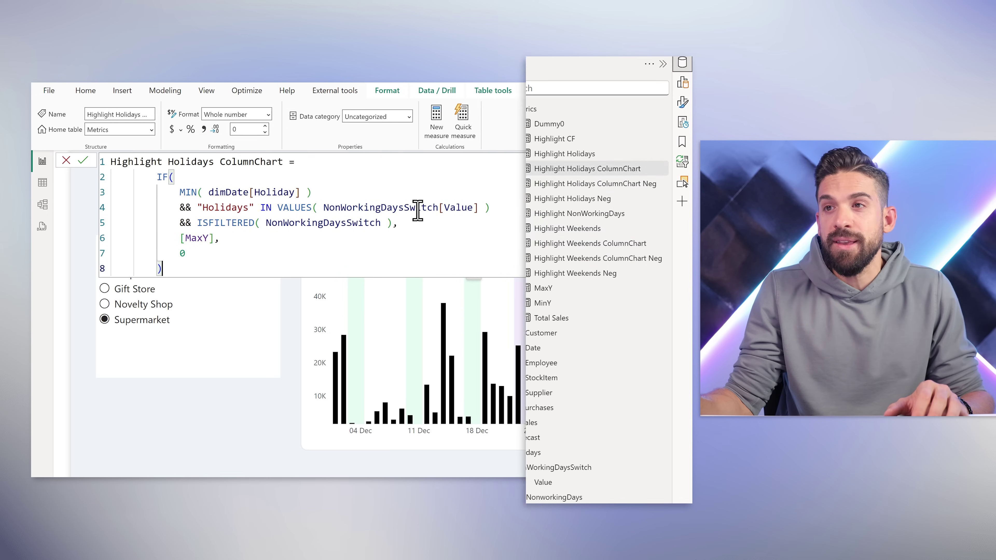
drag(485, 207, 221, 212)
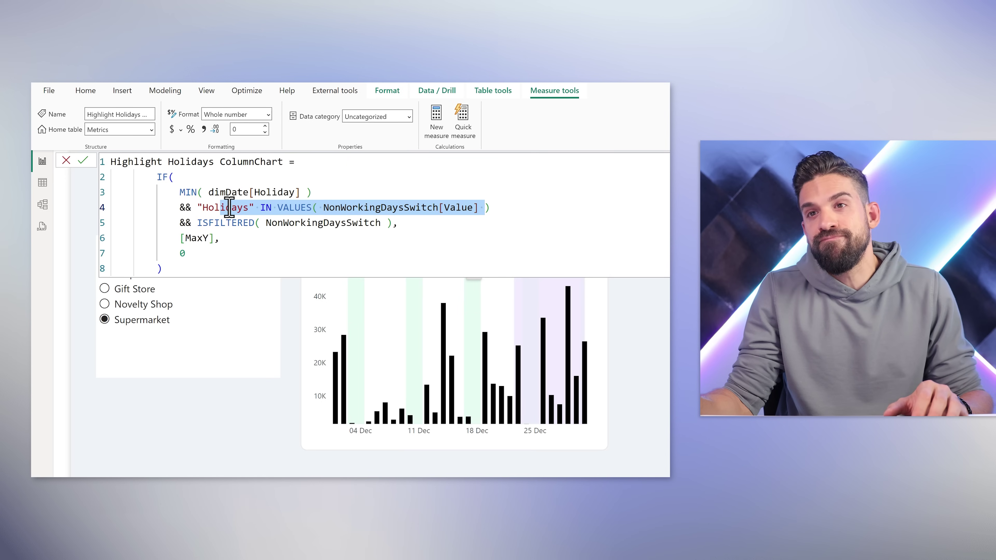
double_click(229, 207)
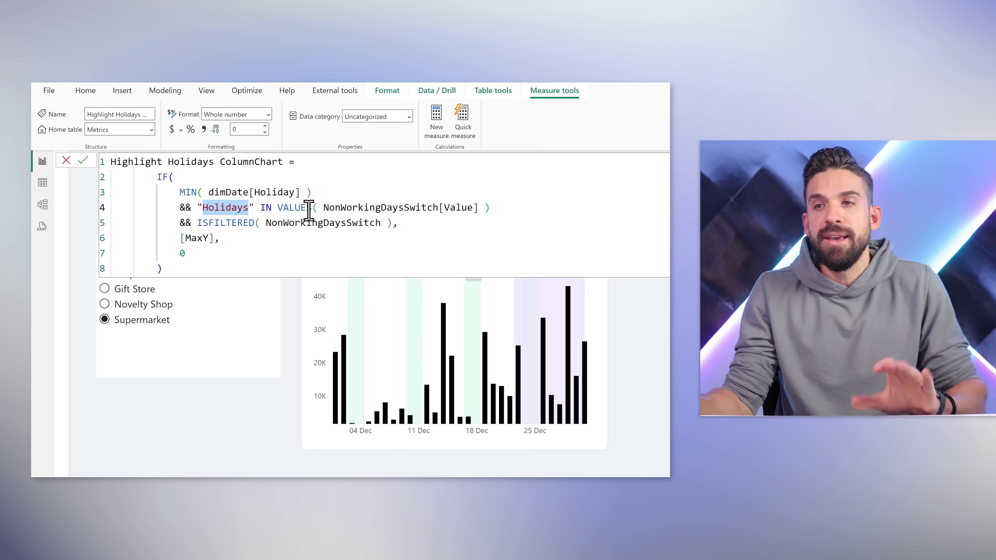
drag(397, 224, 185, 223)
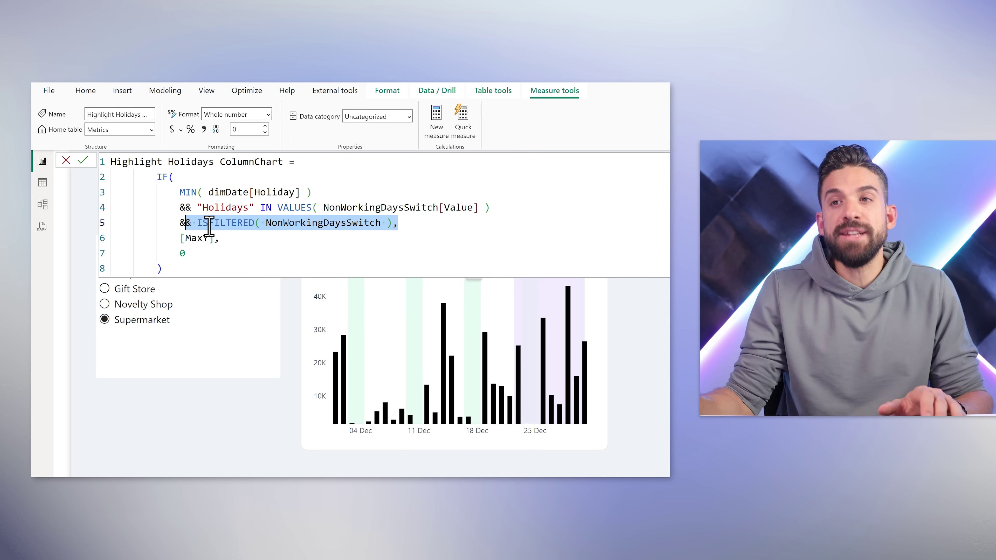
key(Escape)
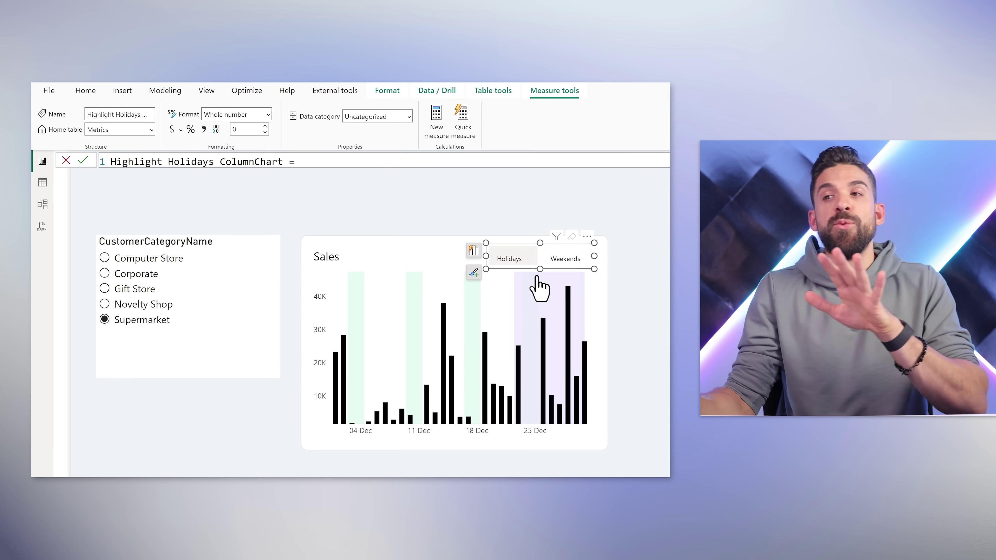
Check which highlight measures the Sales chart uses on its line y-axis.
click(571, 267)
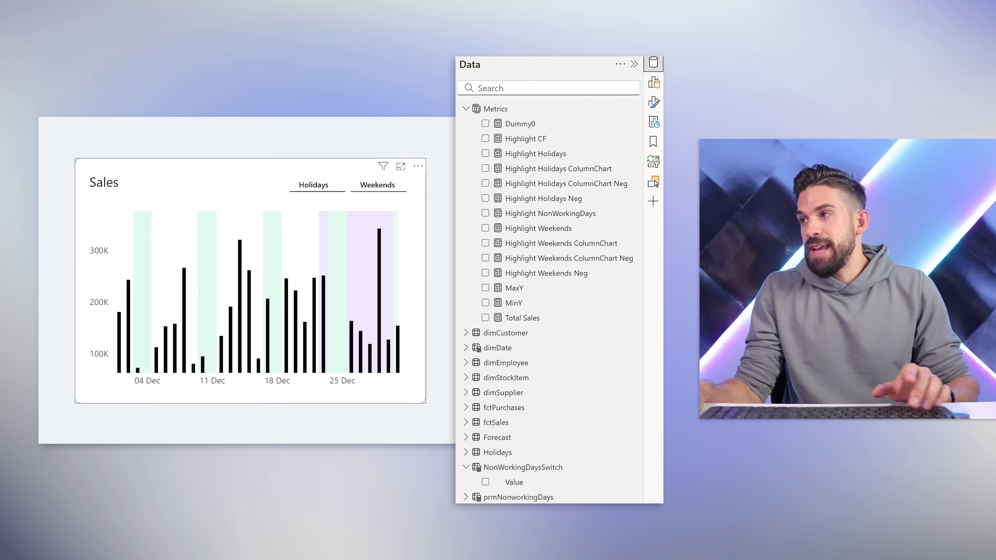
click(653, 82)
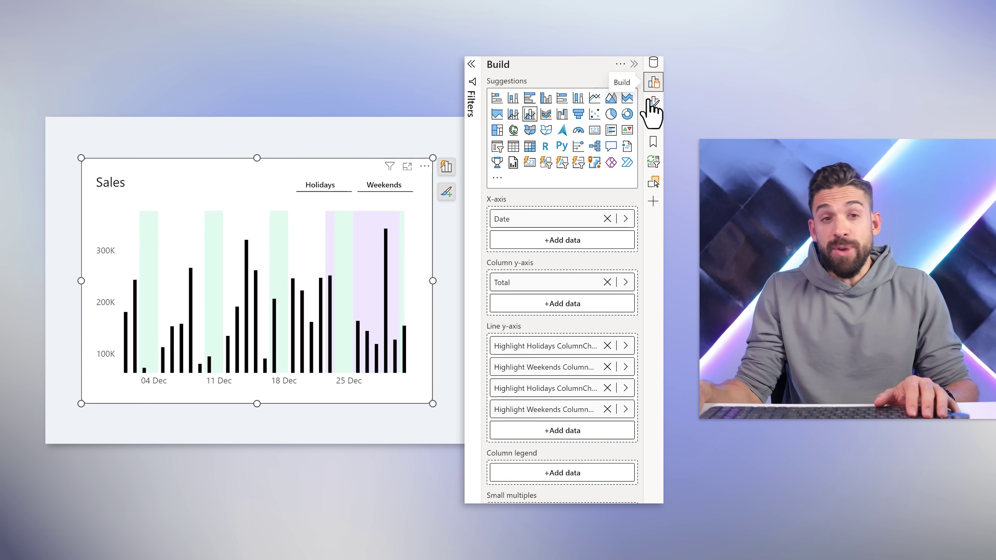
drag(466, 305, 552, 328)
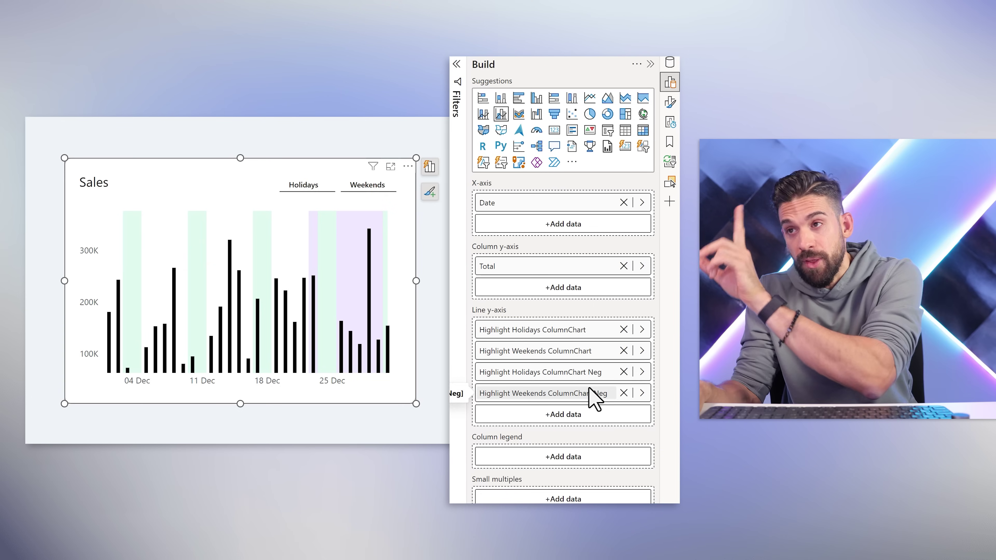
click(437, 248)
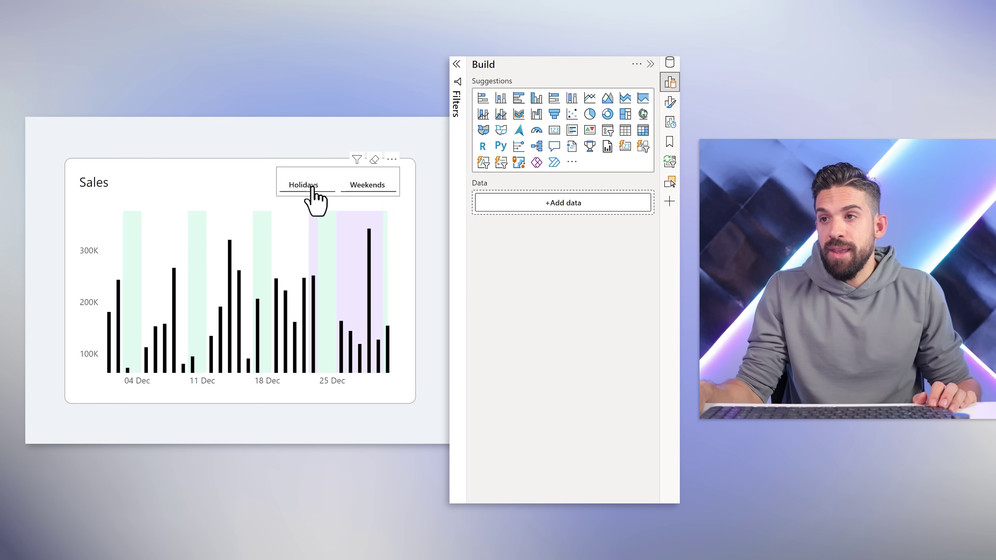
Test the shading switch by deselecting Holidays and Weekends in the slicer and selecting both again.
click(312, 187)
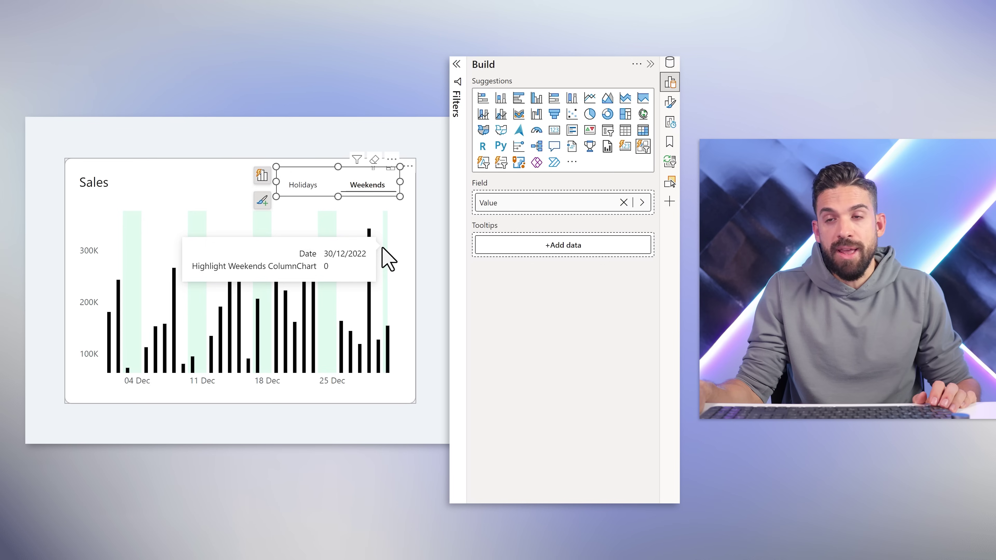
click(366, 192)
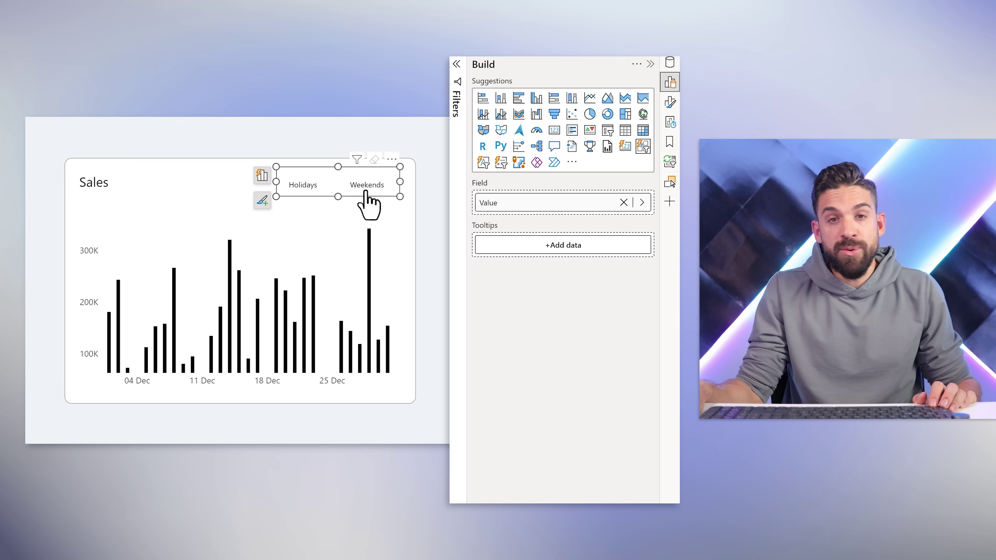
click(365, 191)
click(318, 190)
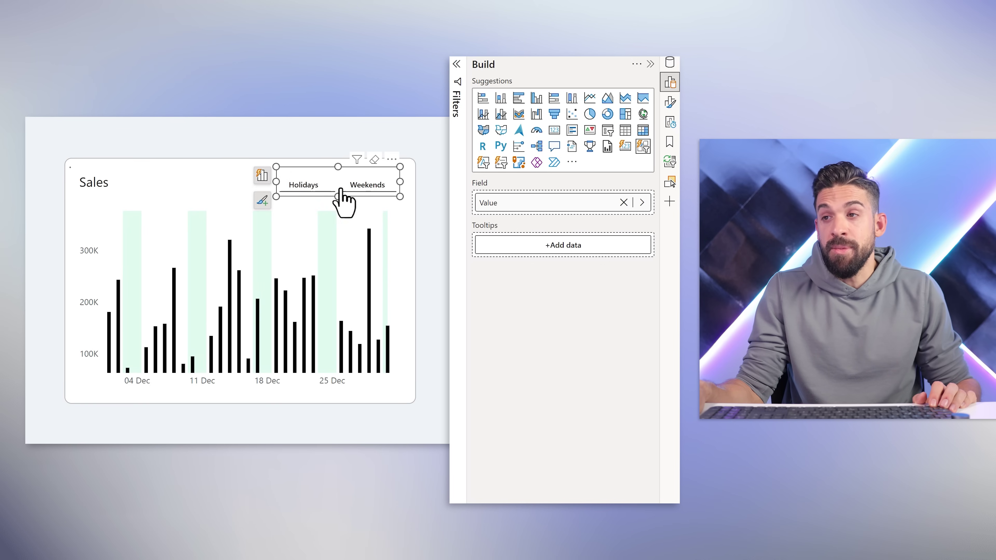